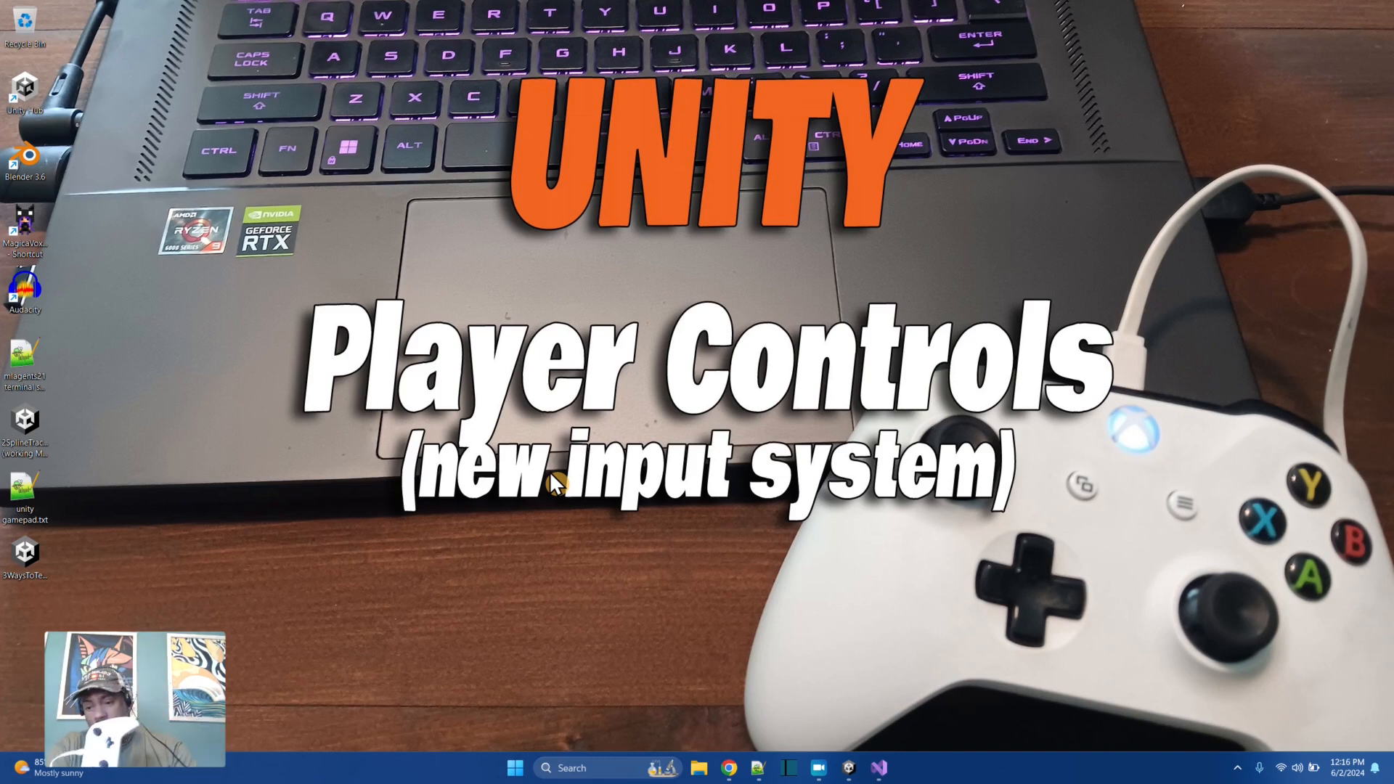
Step: Switch to Unity and open the LegacyInputSystem scene, saving the changes to the NewInputSystem scene
click(849, 768)
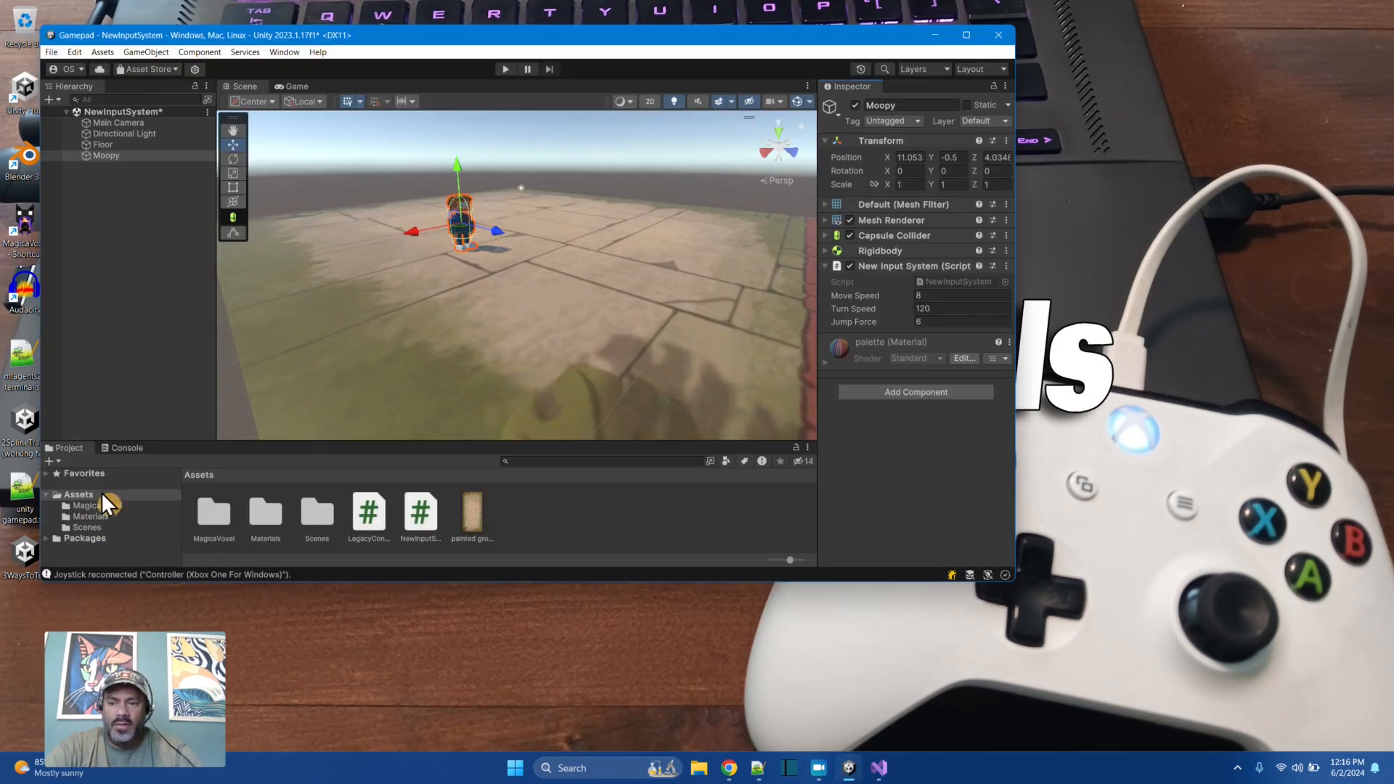
double_click(315, 516)
double_click(218, 514)
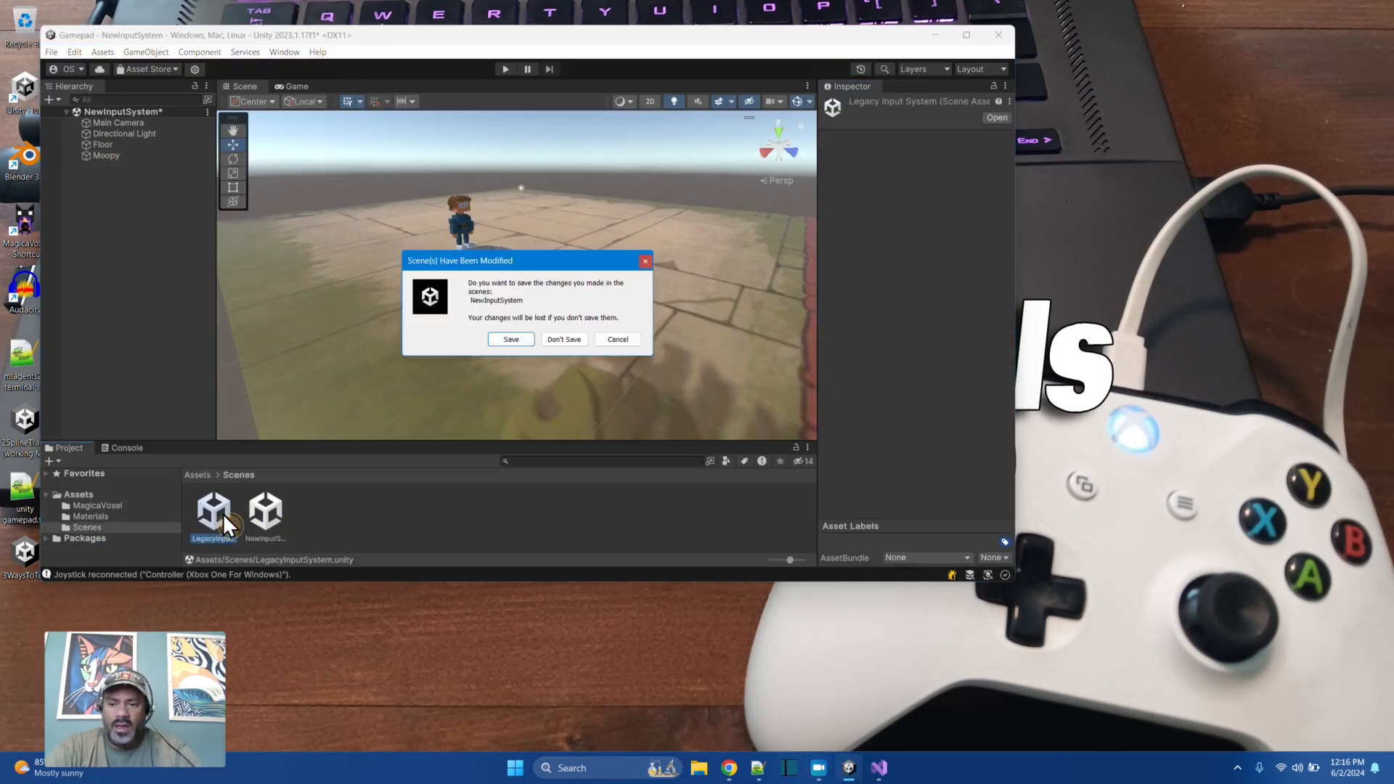
click(511, 340)
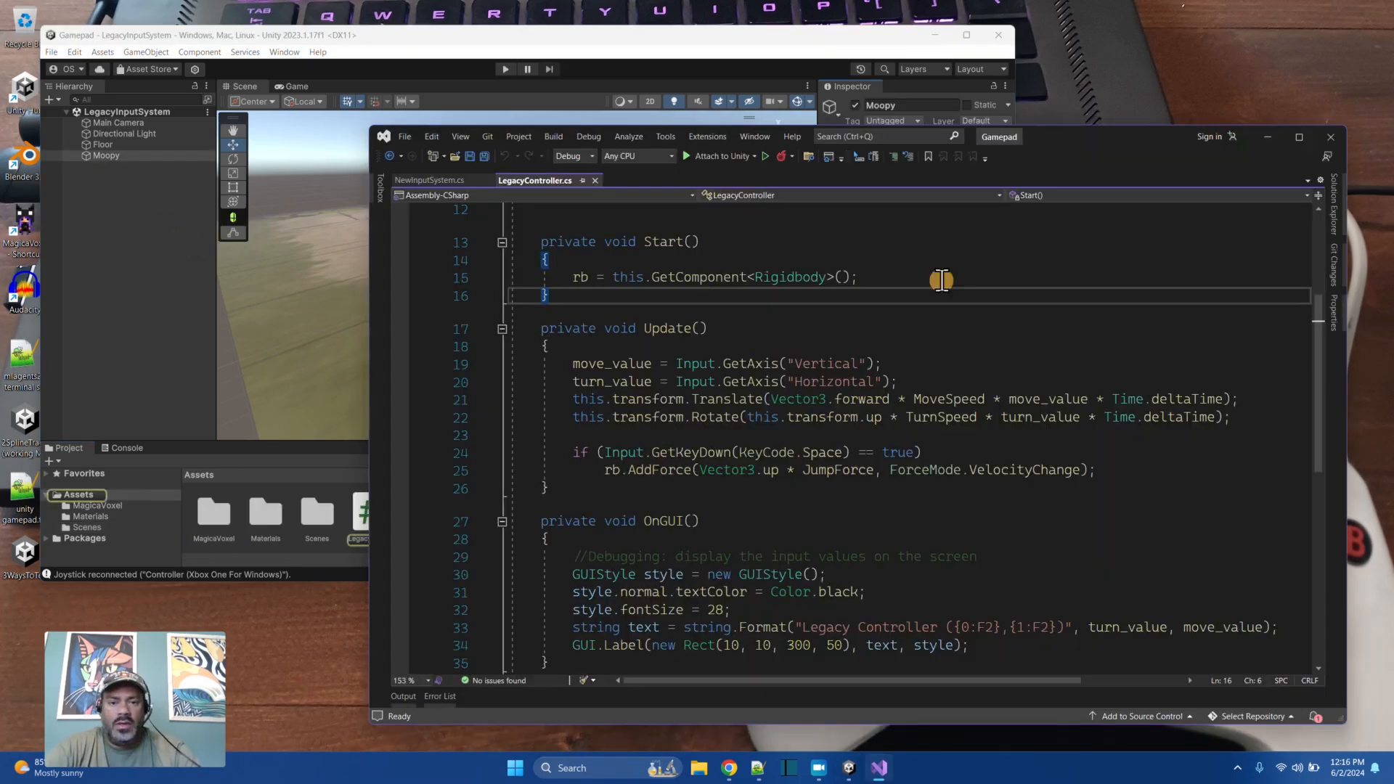
Step: Review the input, movement and jump code in the Update method of LegacyController.cs
scroll(766, 542, down, 2)
double_click(682, 269)
click(825, 397)
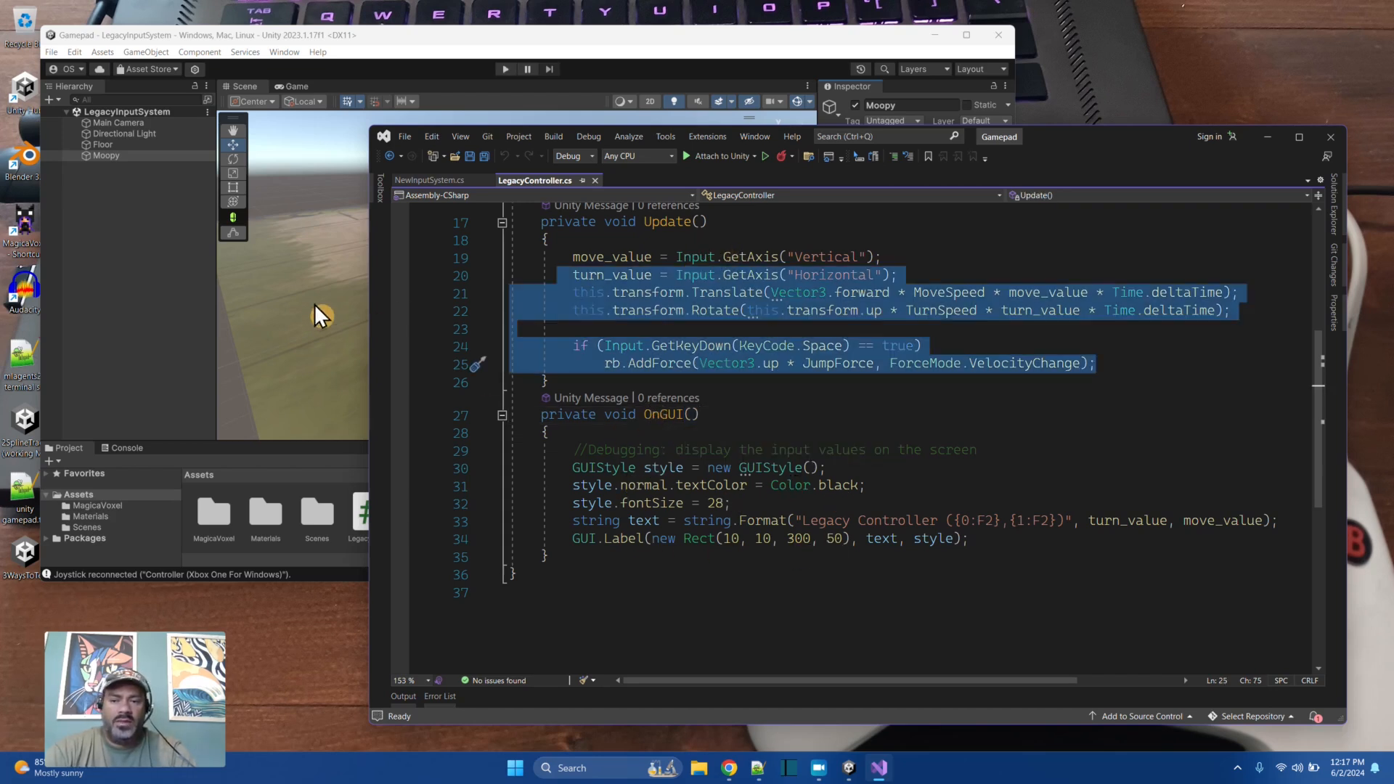
scroll(704, 479, up, 4)
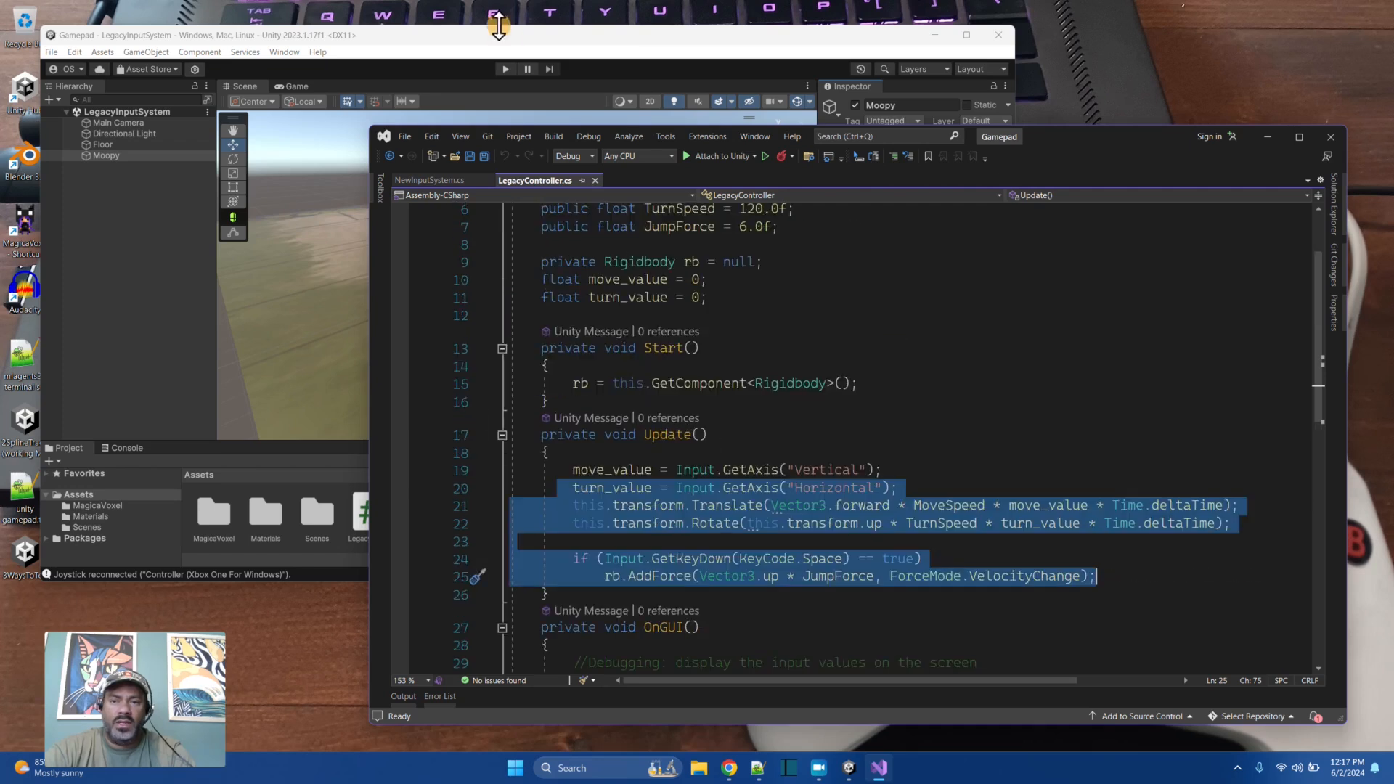
Step: Switch back to Unity, play the legacy scene and test moving, turning and jumping the character from the keyboard
click(504, 44)
click(505, 69)
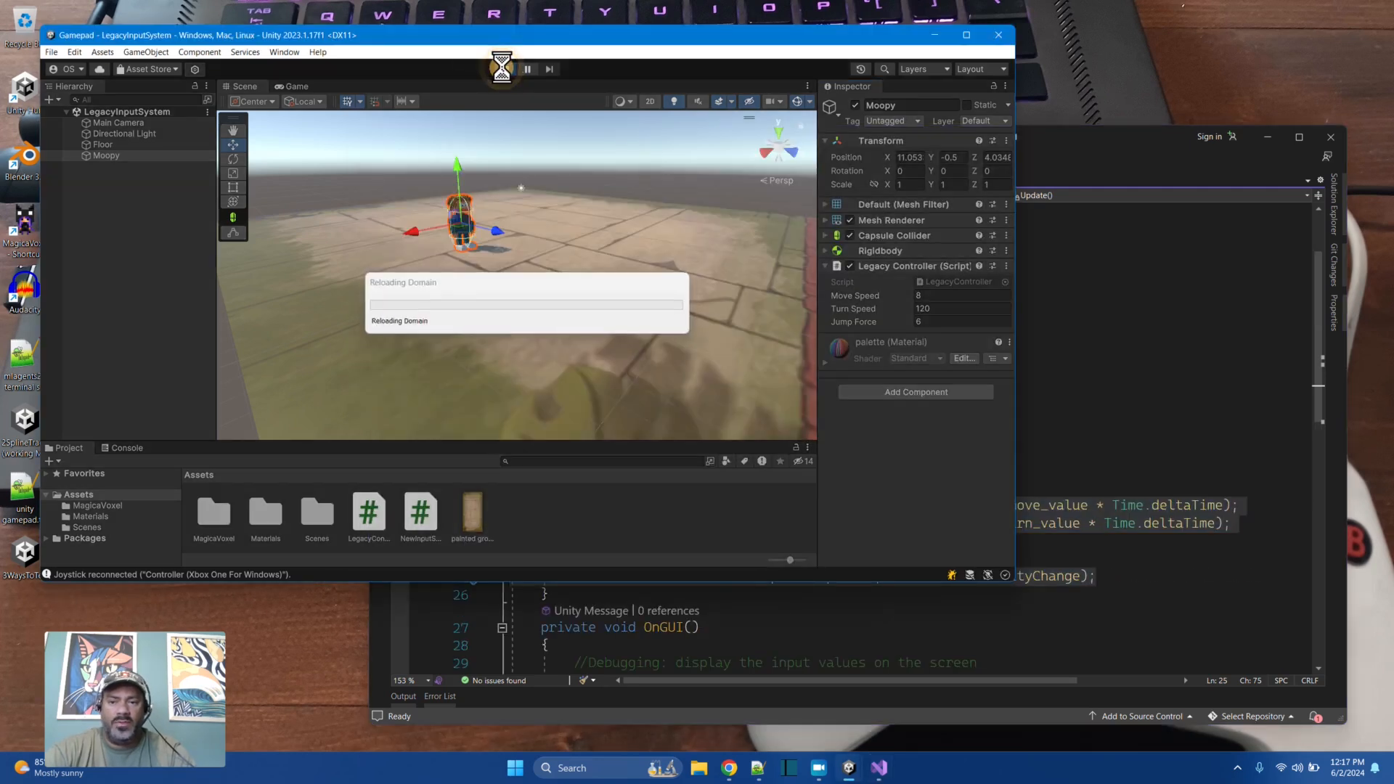
key(s)
key(d)
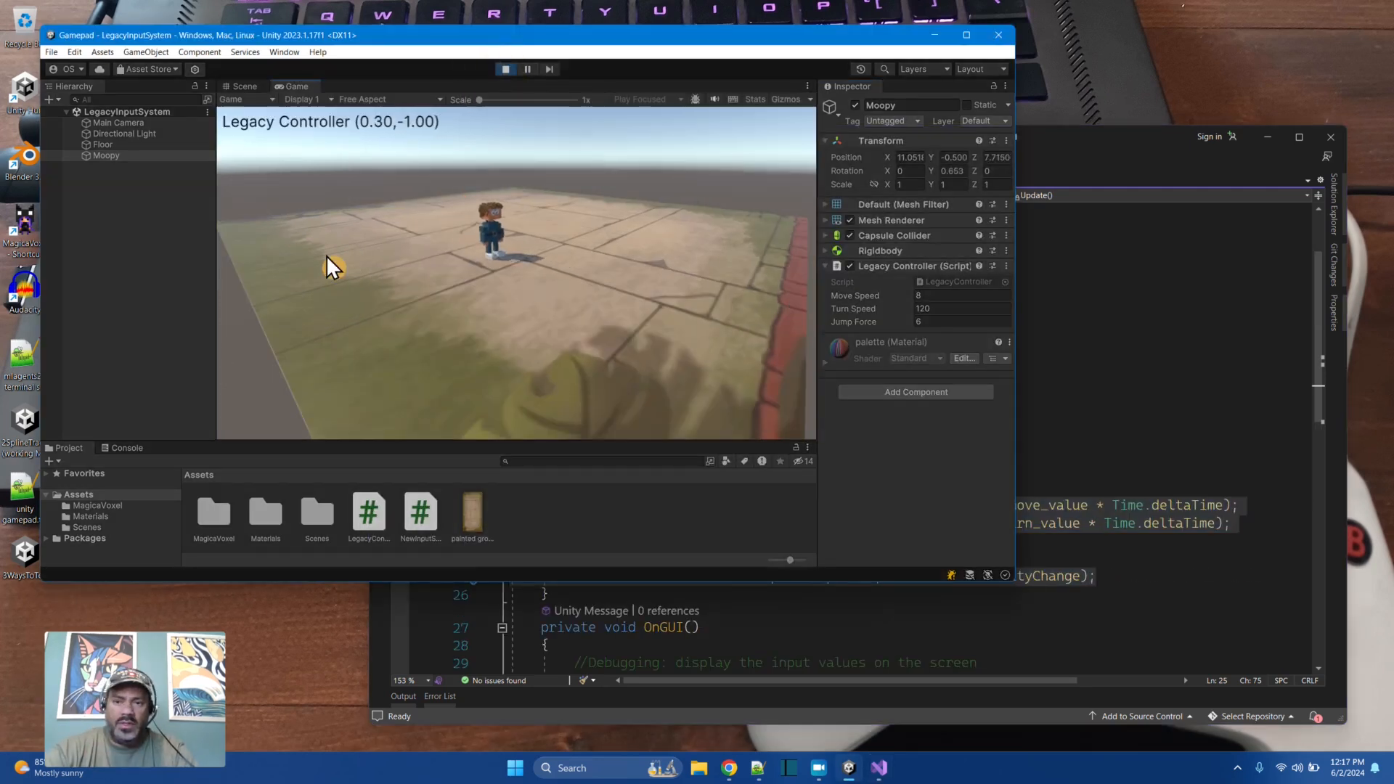
key(a)
key(w)
key(space)
key(w)
key(s)
key(a)
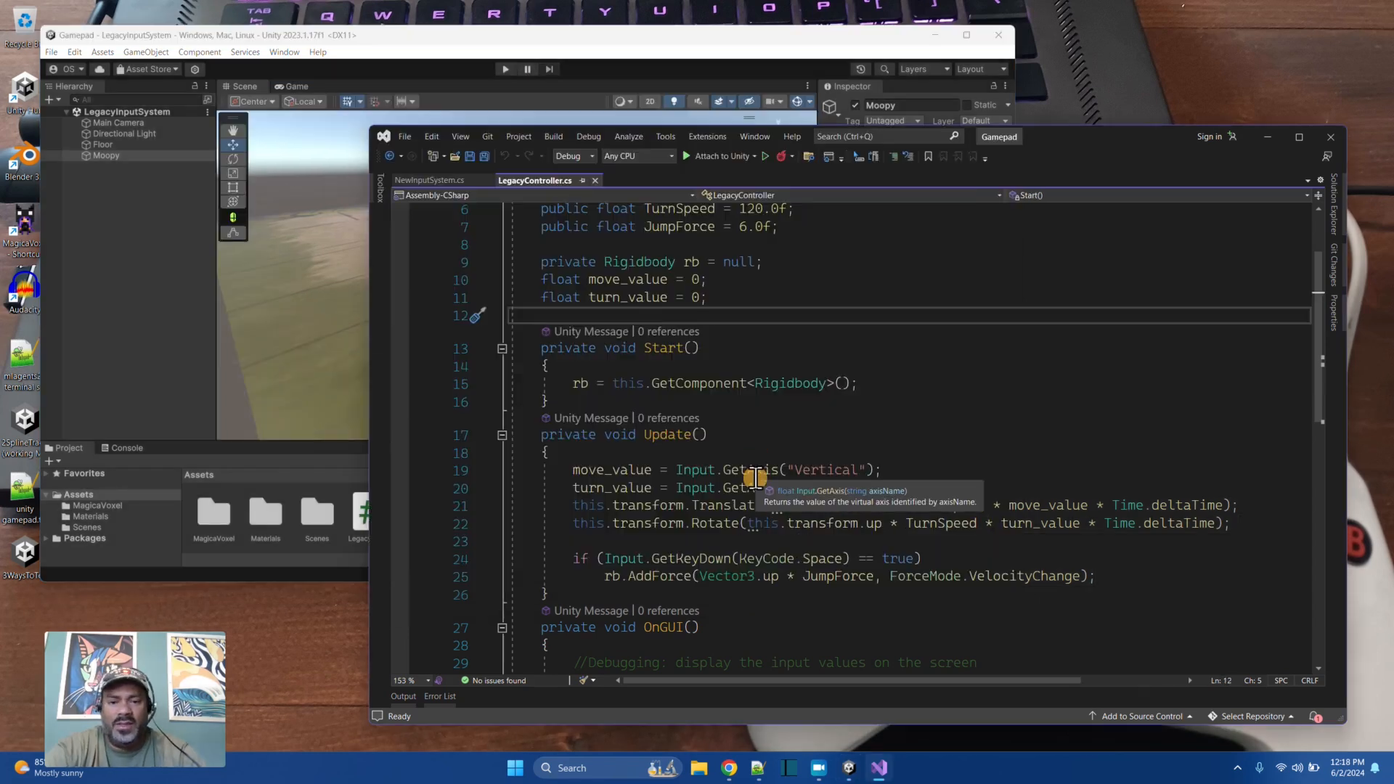
Step: Examine the Horizontal axis definition in the Input Manager project settings, then close the settings
click(423, 41)
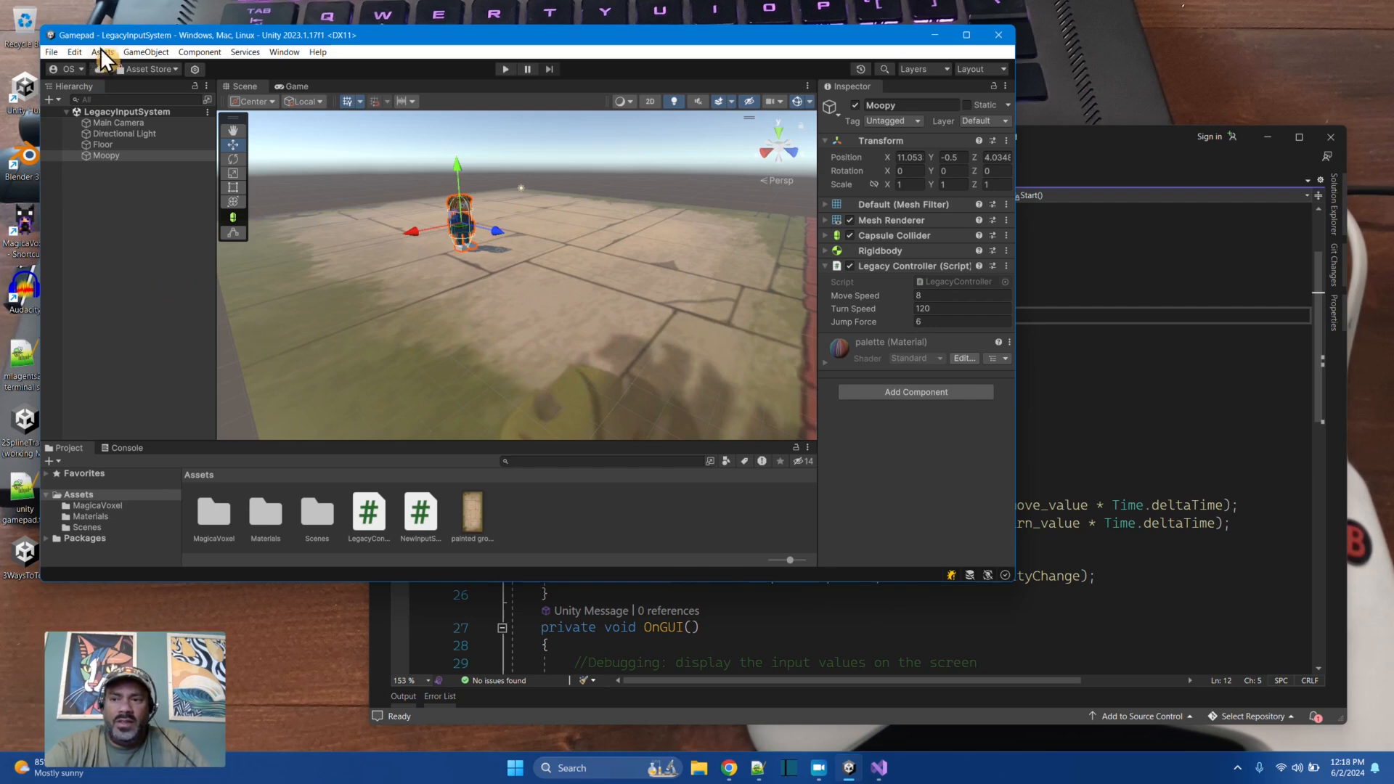
click(75, 52)
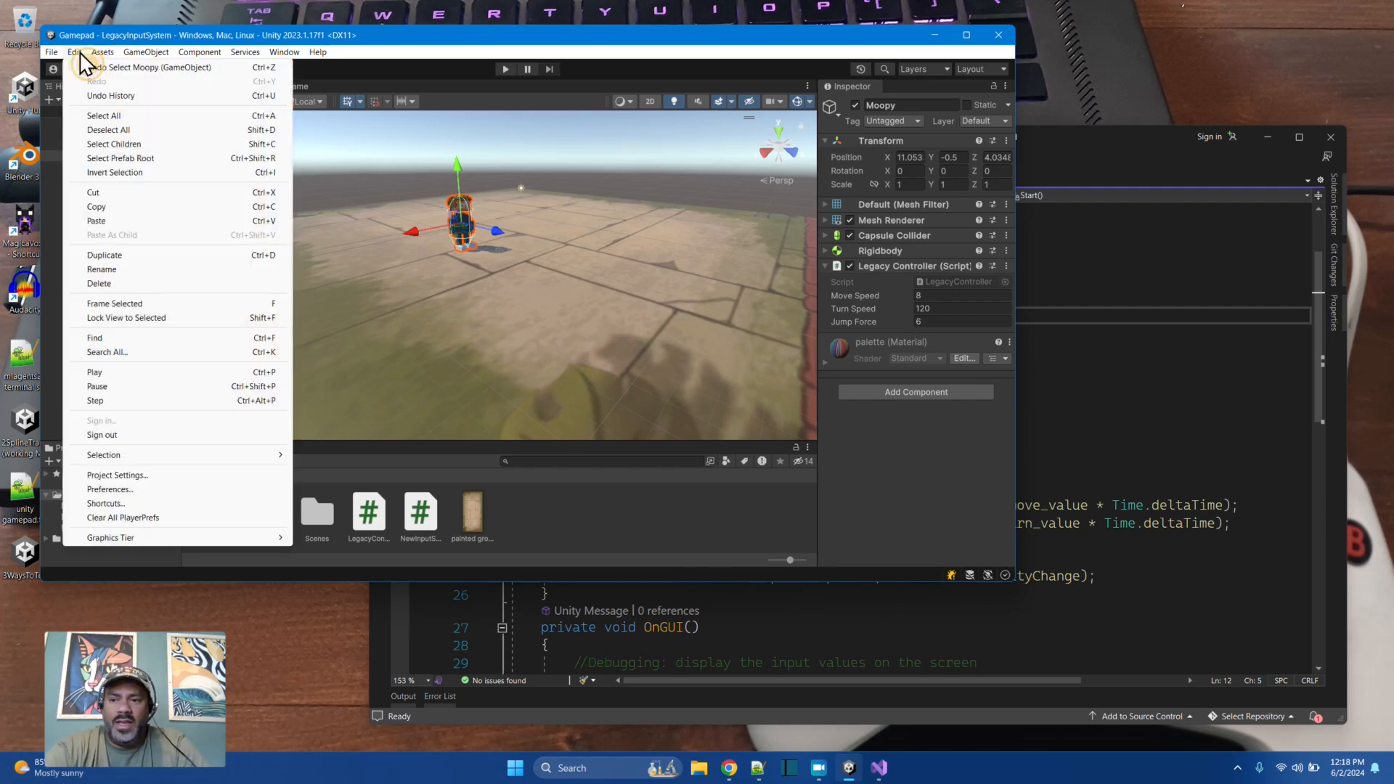
click(132, 472)
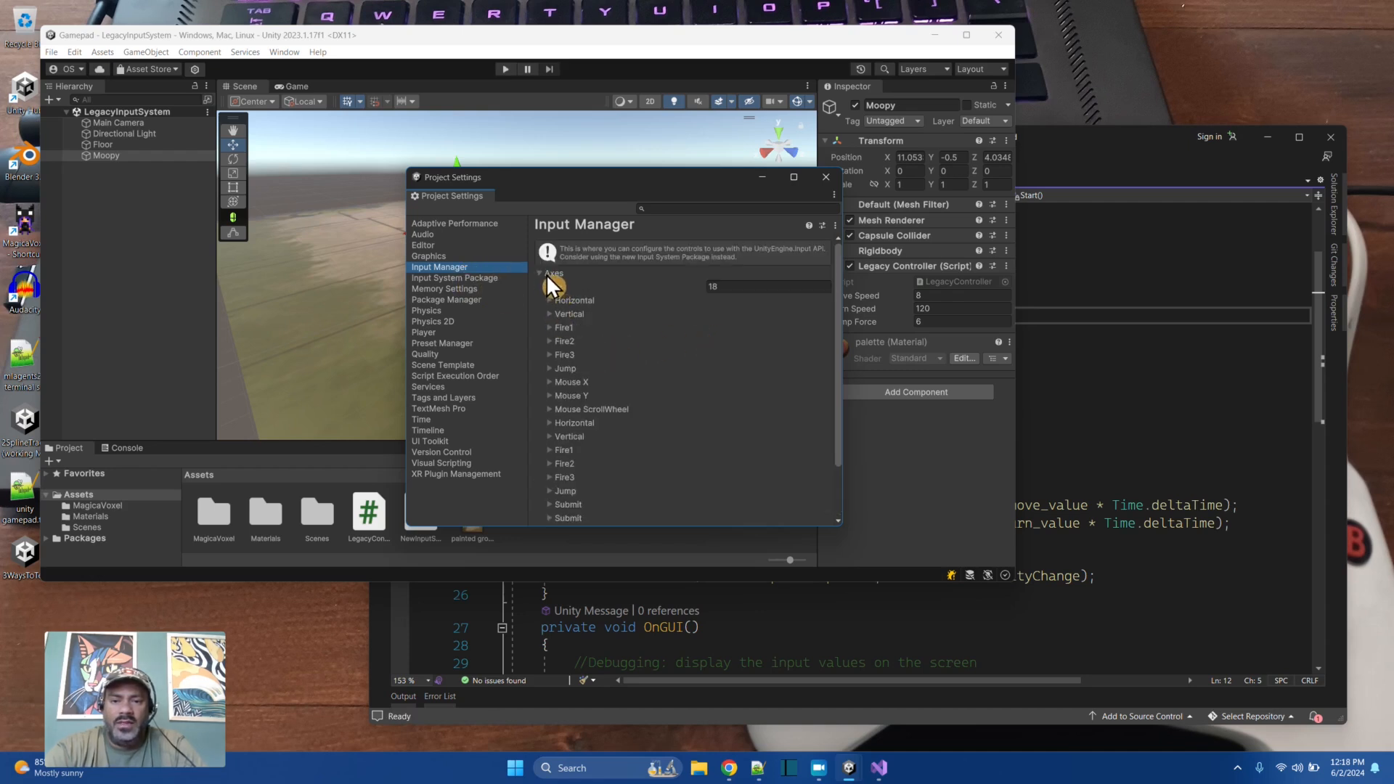
click(574, 300)
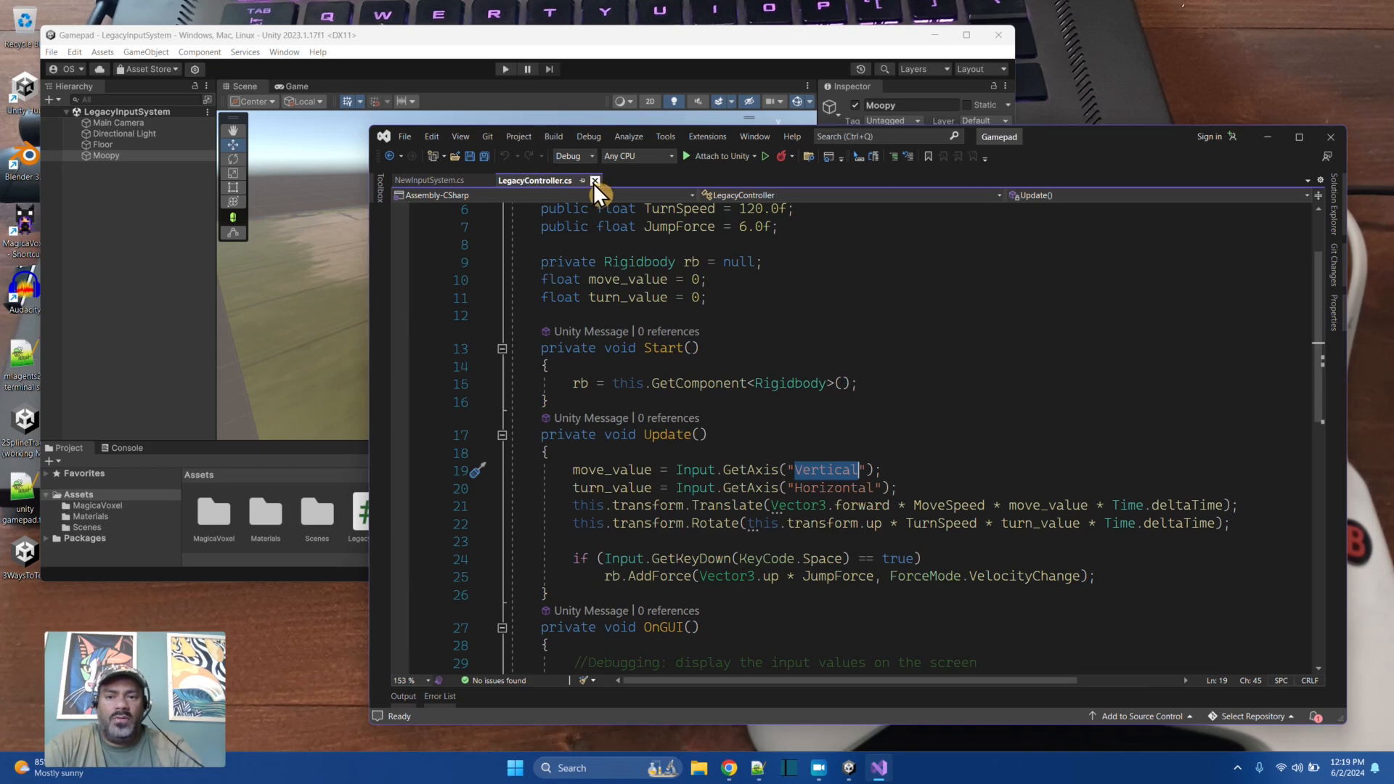
click(552, 38)
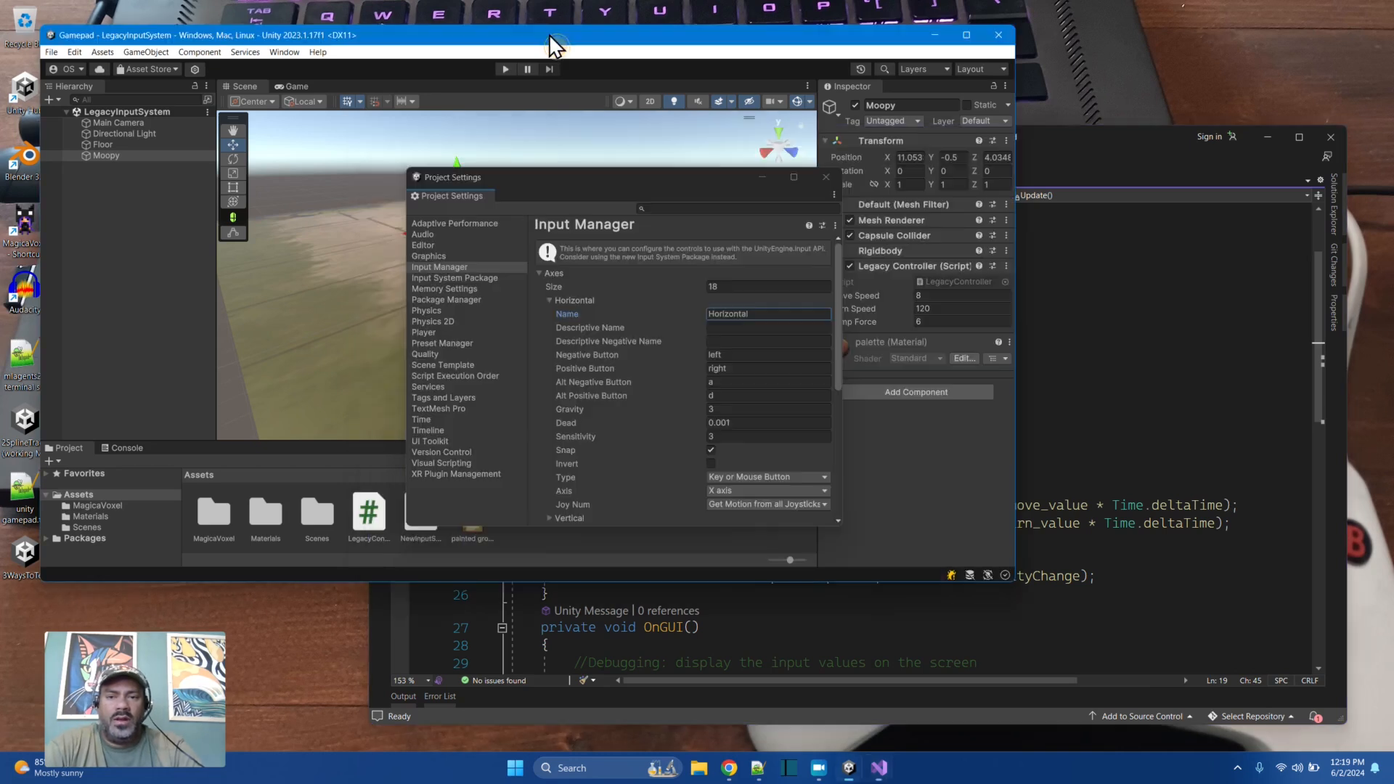
click(826, 177)
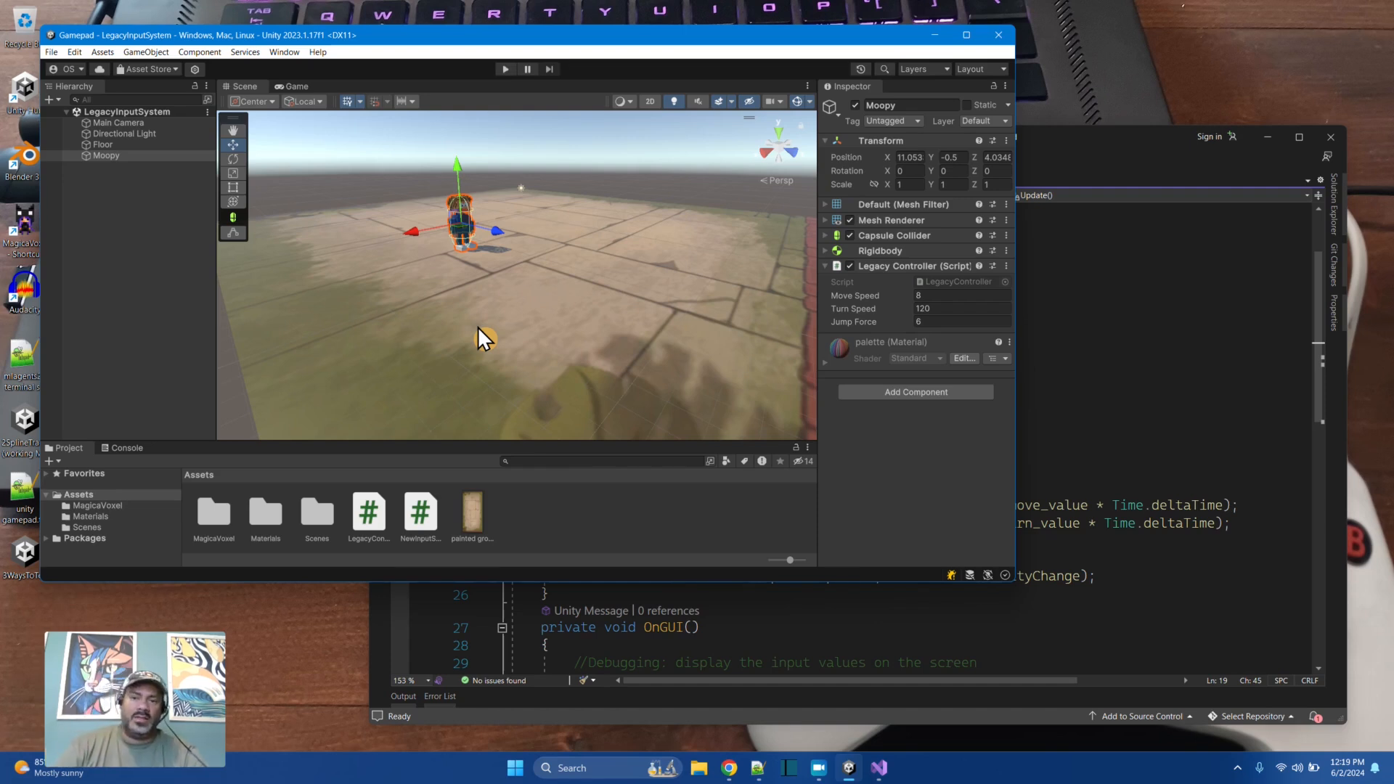
Step: Open the NewInputSystem scene from the project's Scenes folder
double_click(311, 512)
click(274, 514)
double_click(275, 514)
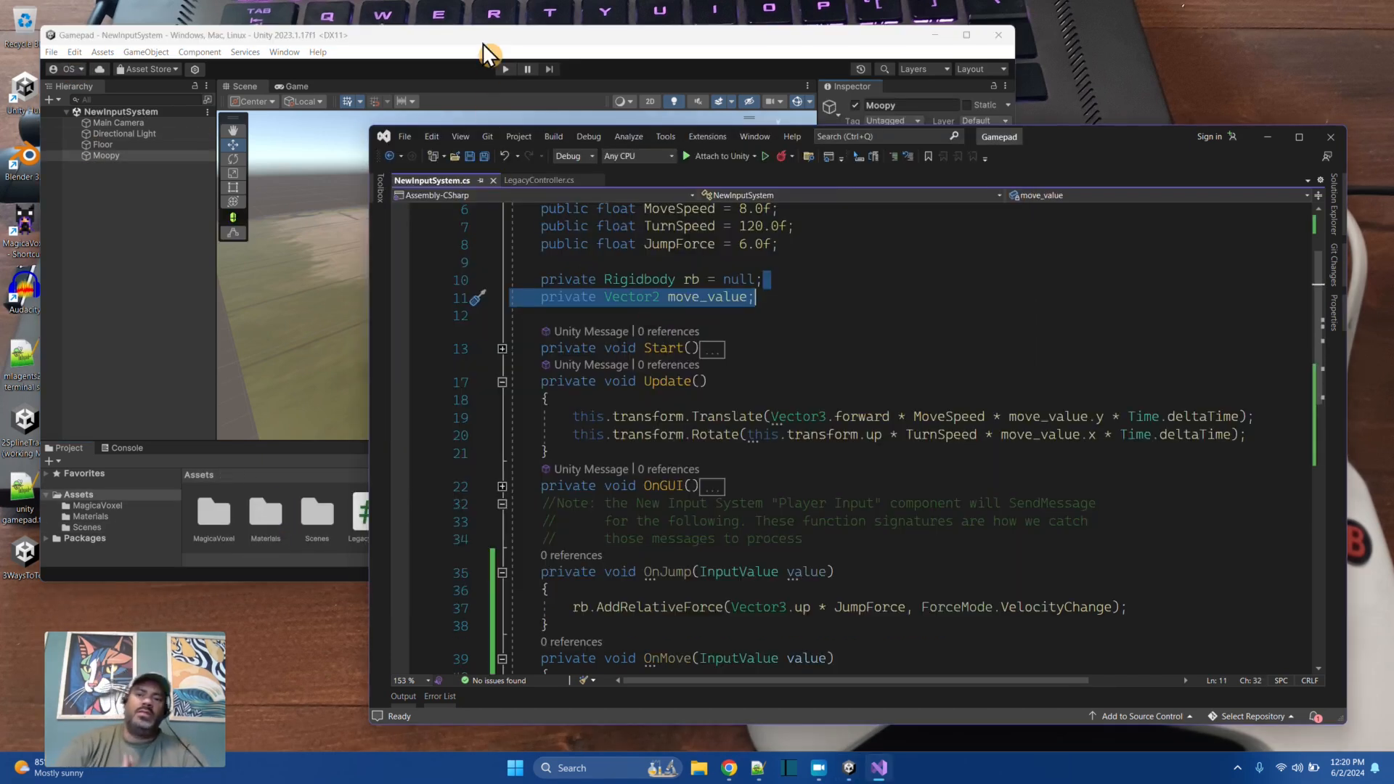
Step: Search the Unity Registry packages in the Package Manager for "input"
click(482, 42)
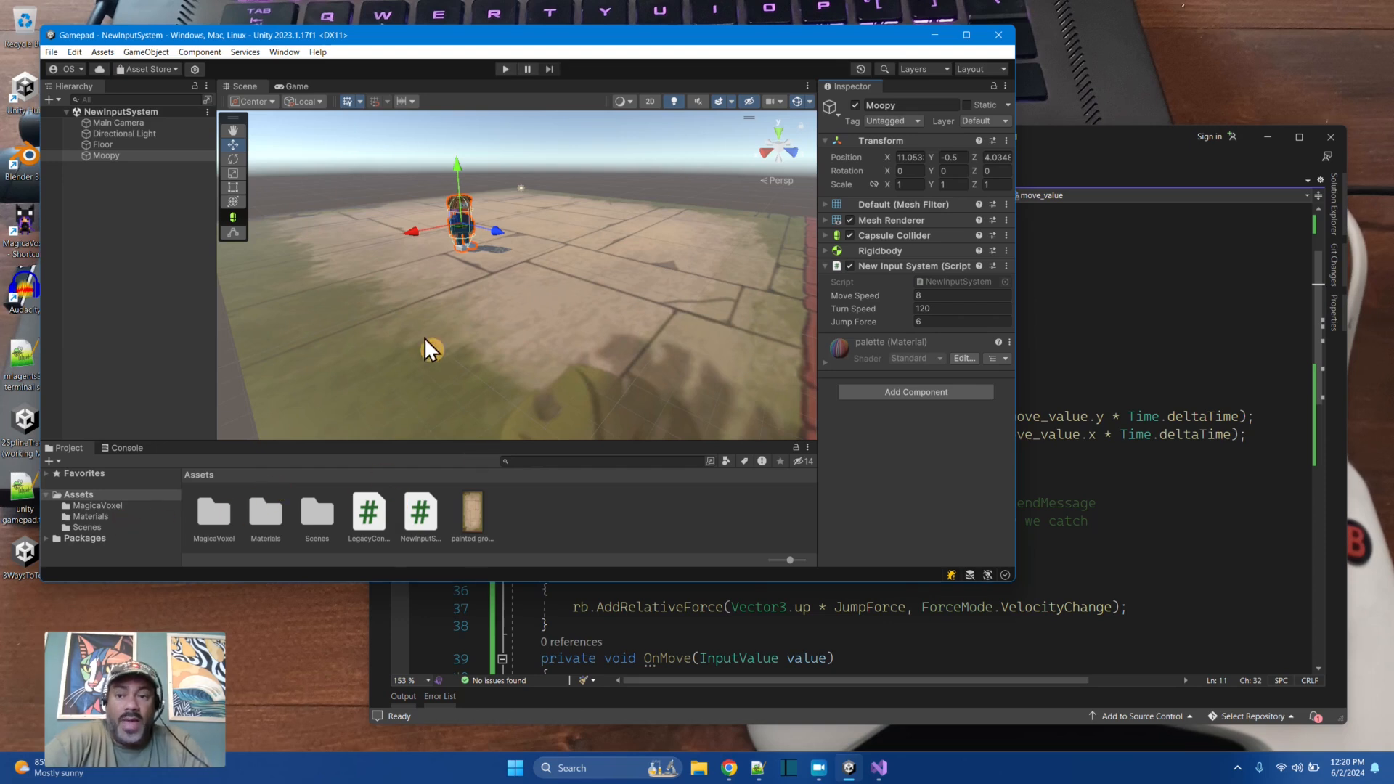
click(285, 51)
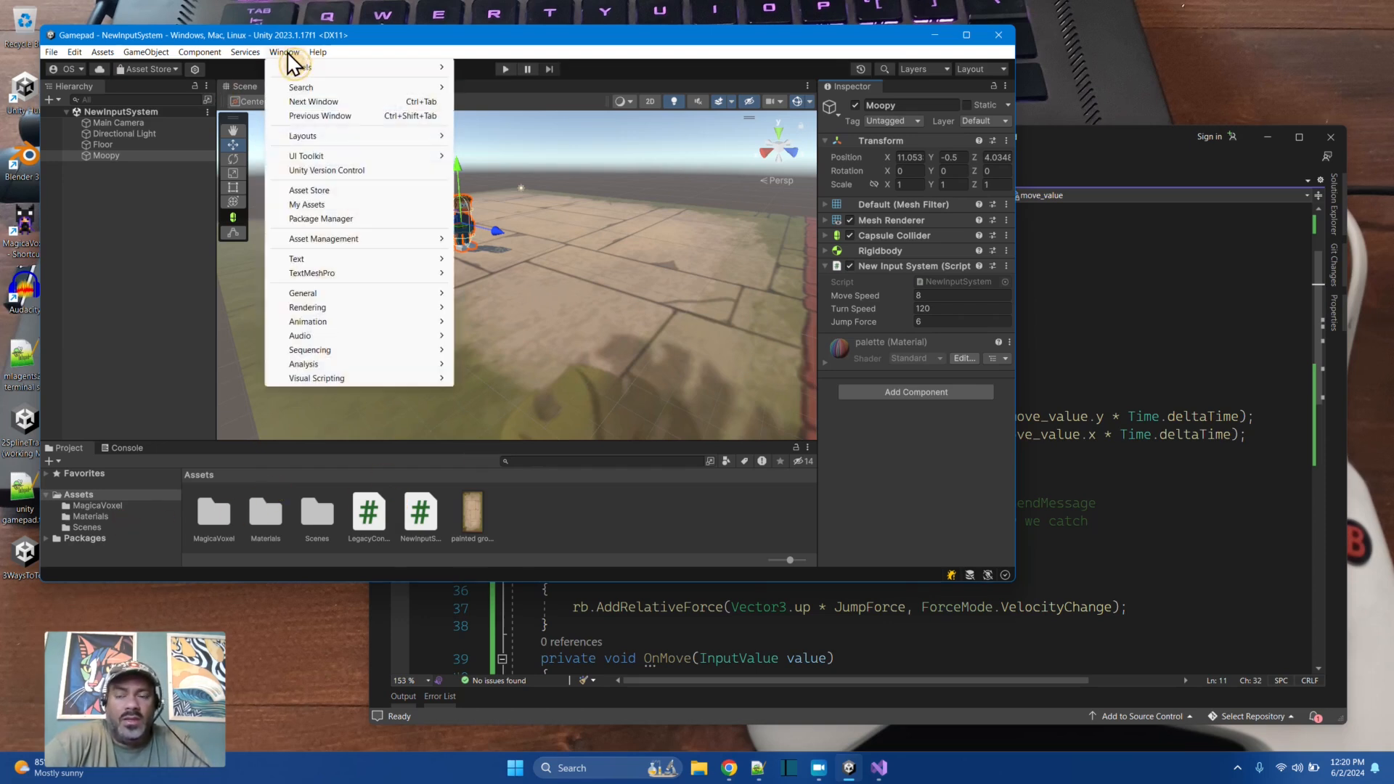
click(312, 218)
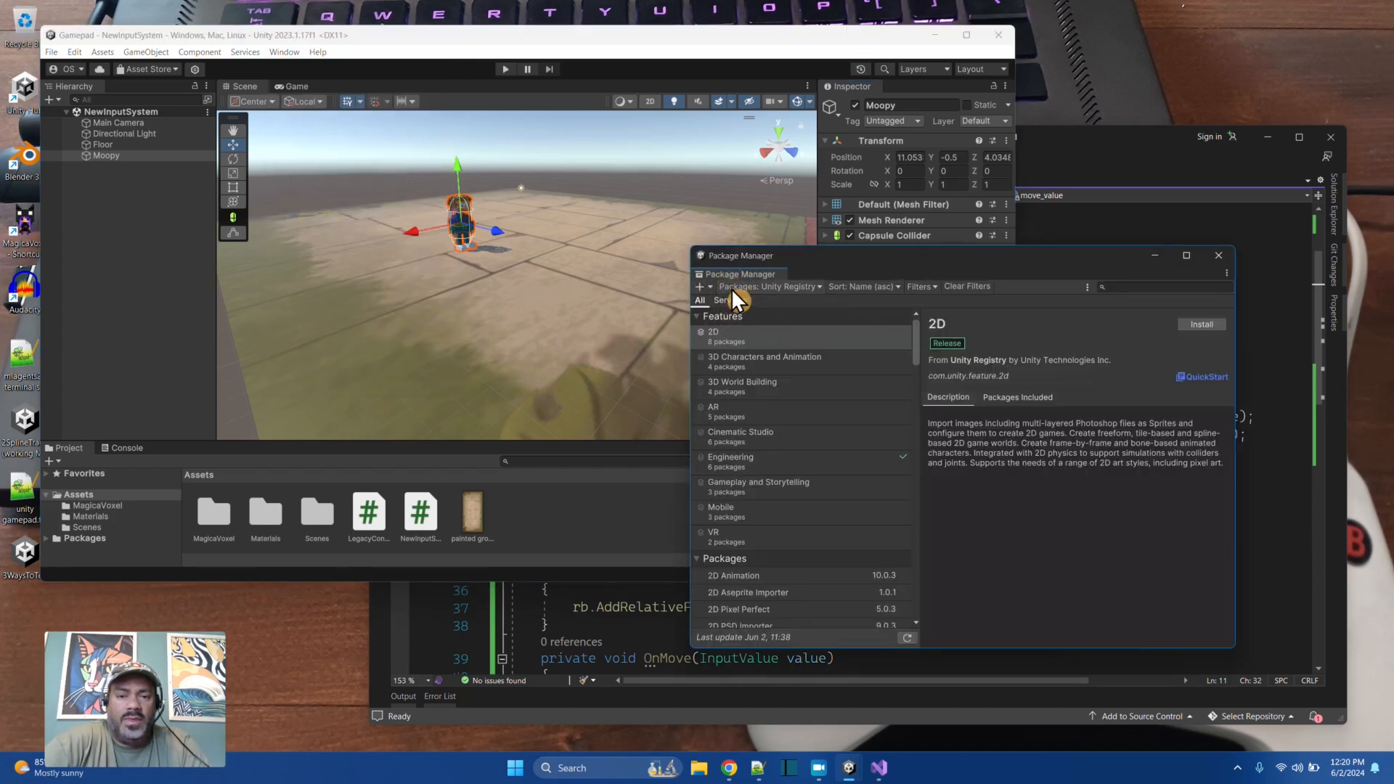
click(730, 289)
click(1124, 283)
text(input)
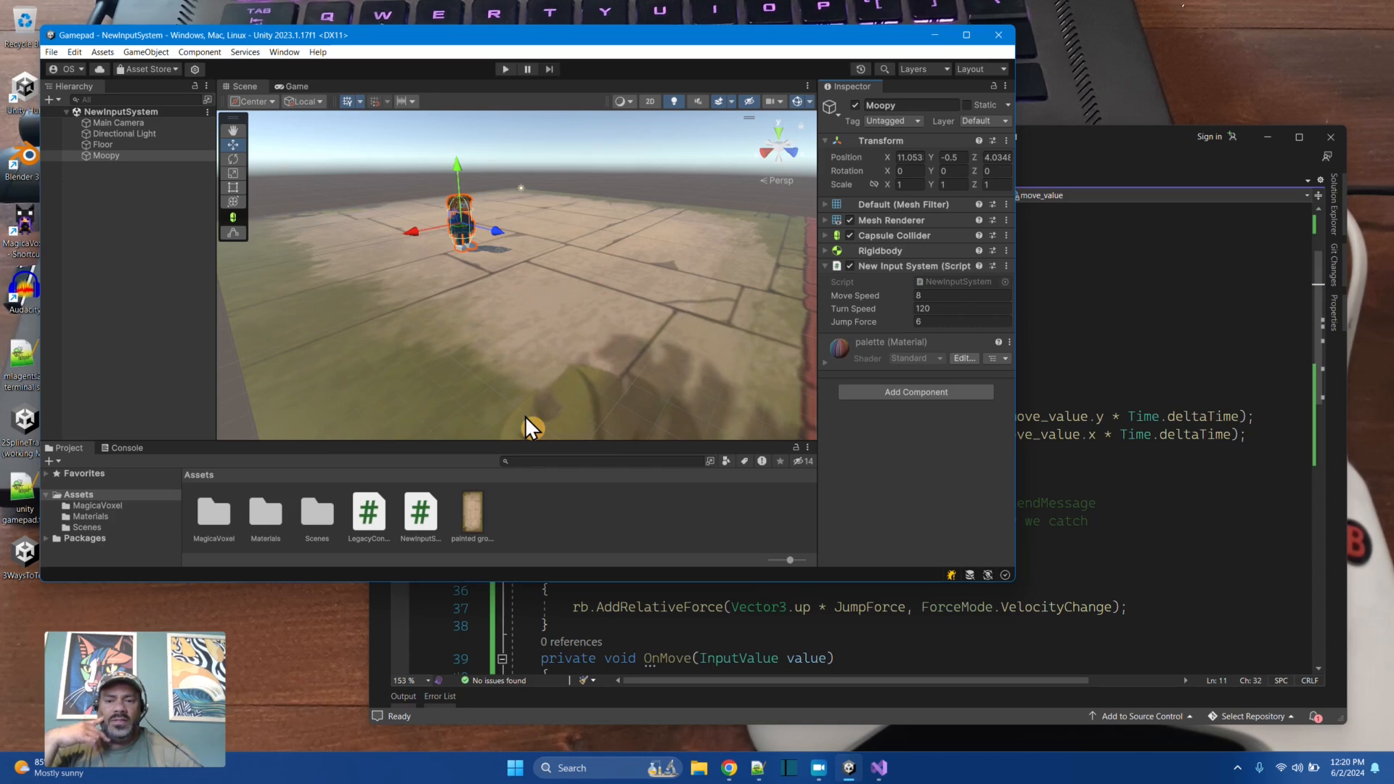
Step: Create an Input Actions asset named MoopyMappling in the Assets folder
right_click(581, 504)
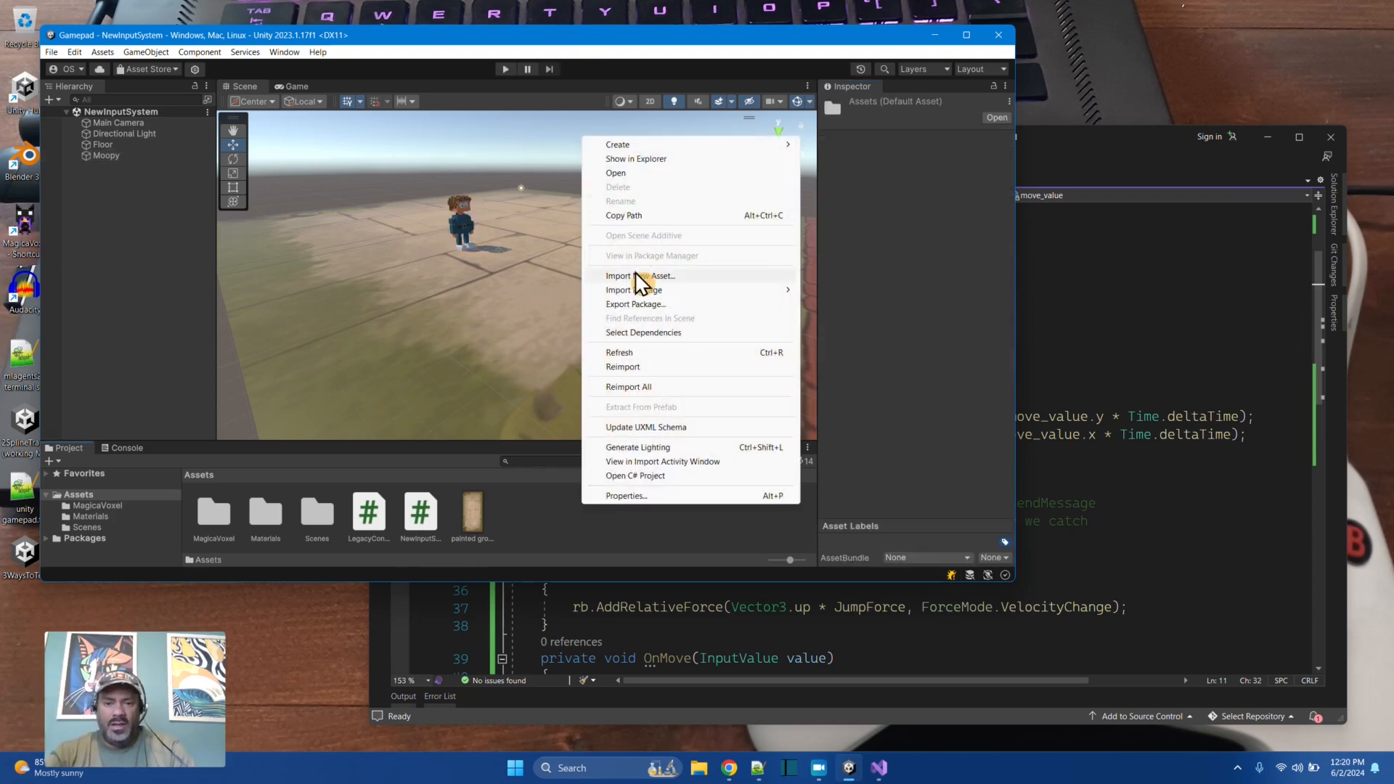
mouse_move(637, 146)
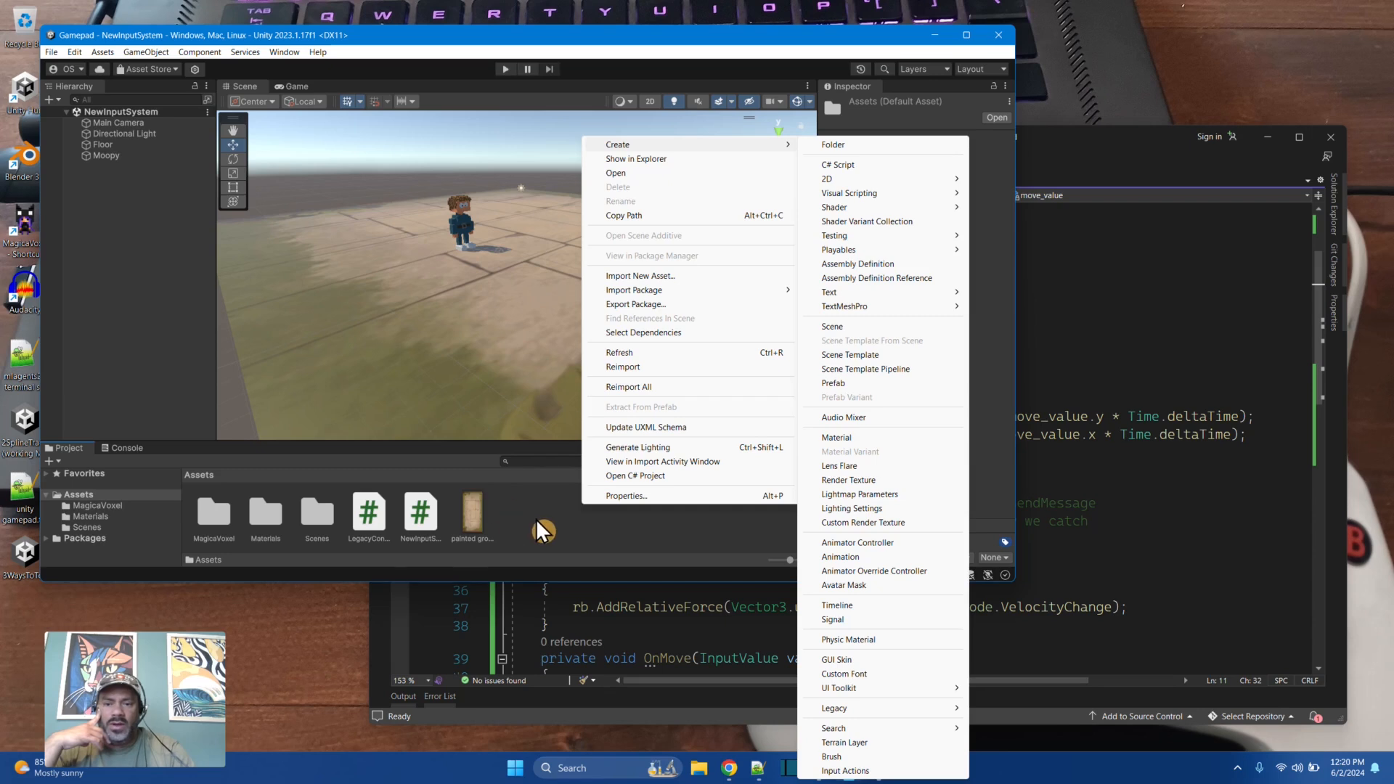
click(842, 771)
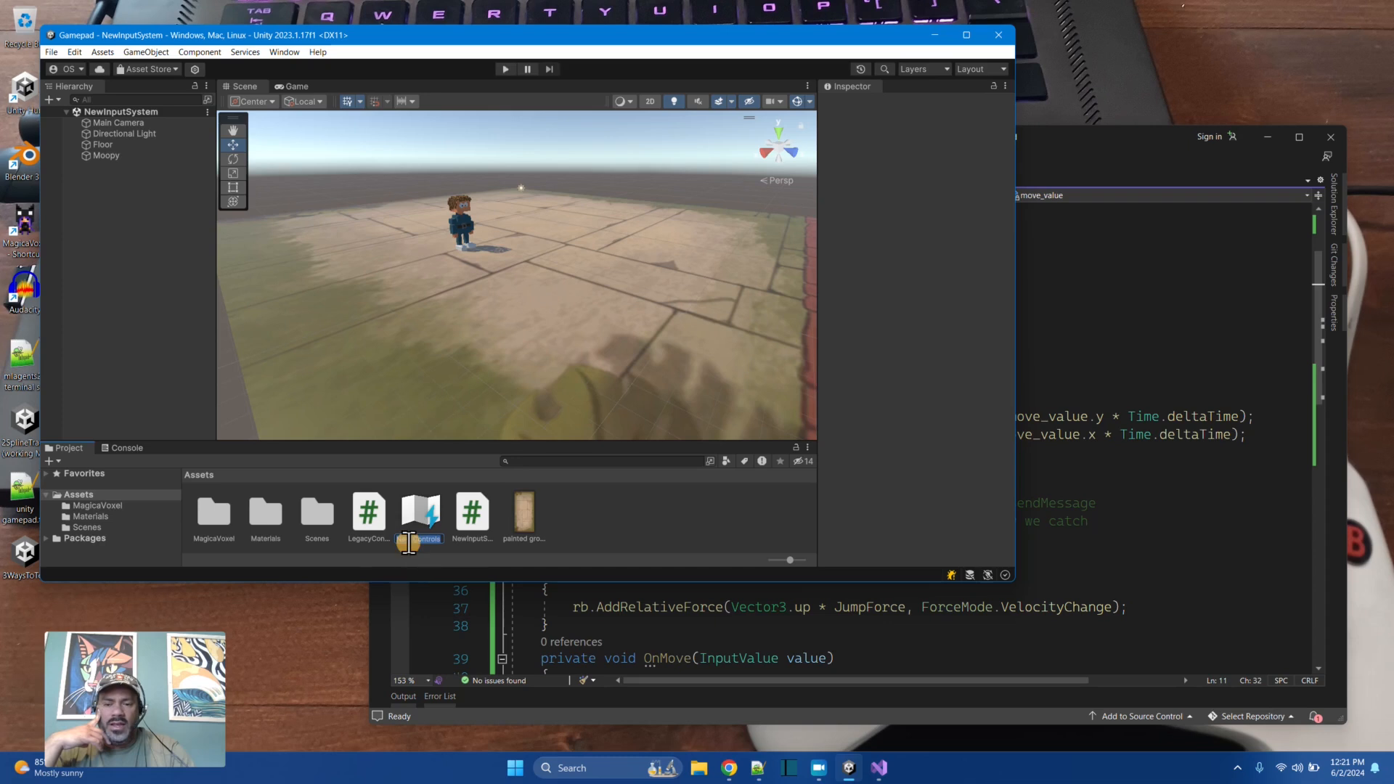
text(Md)
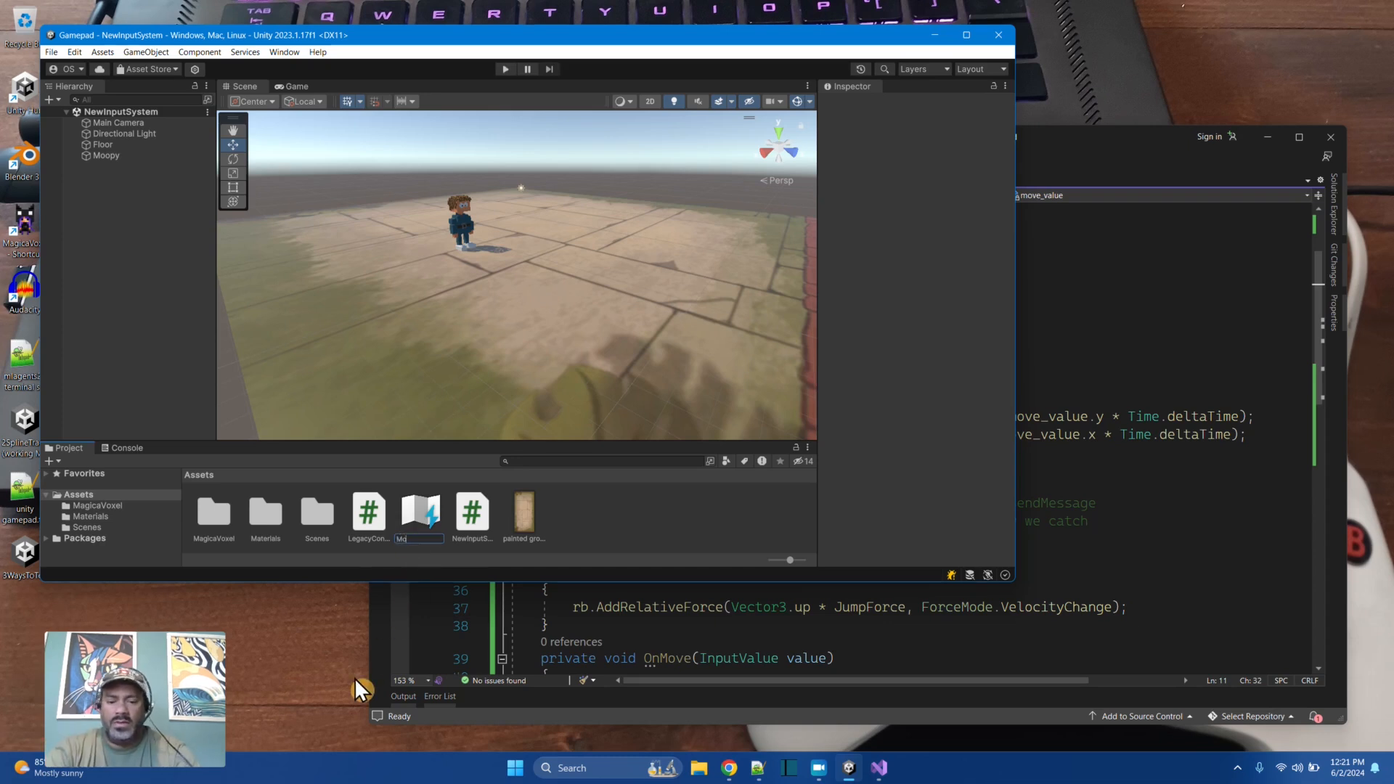
text(Mapping)
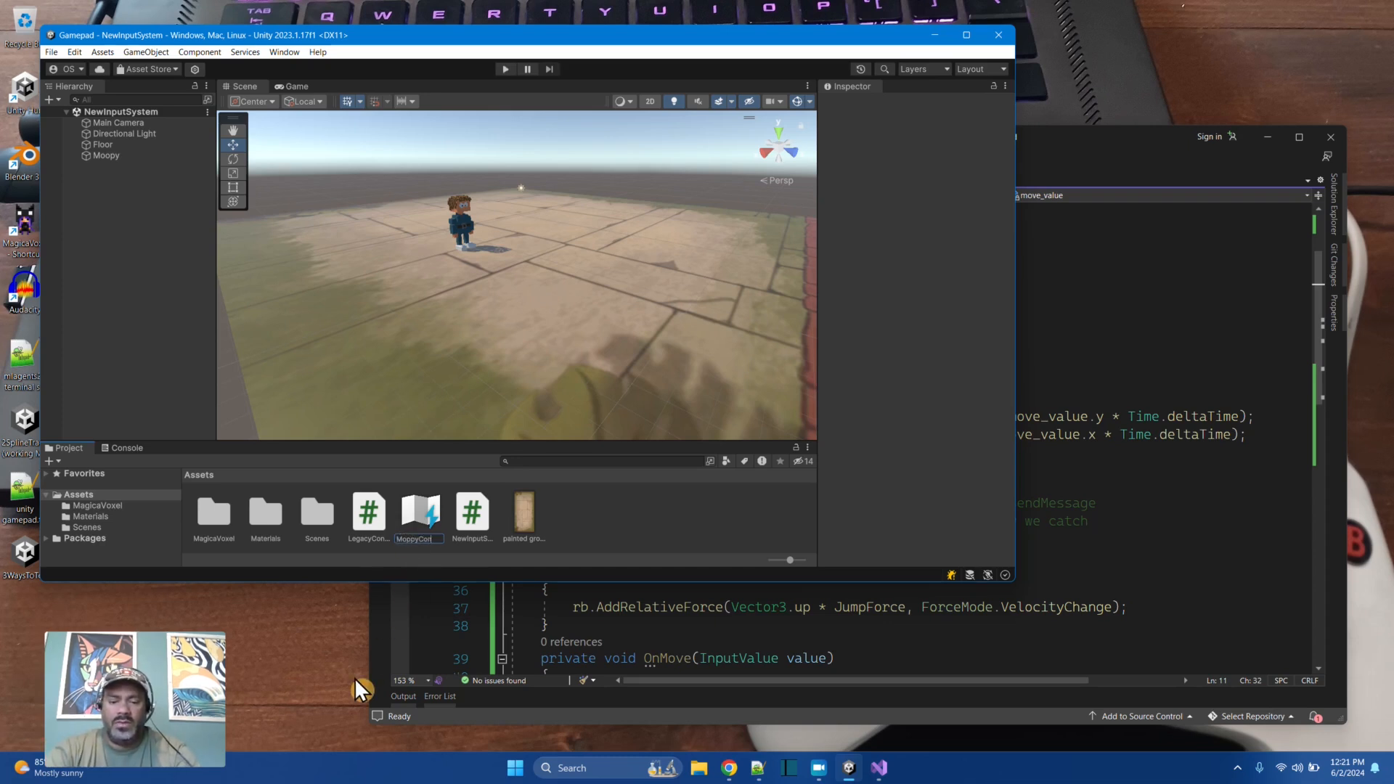
key(Return)
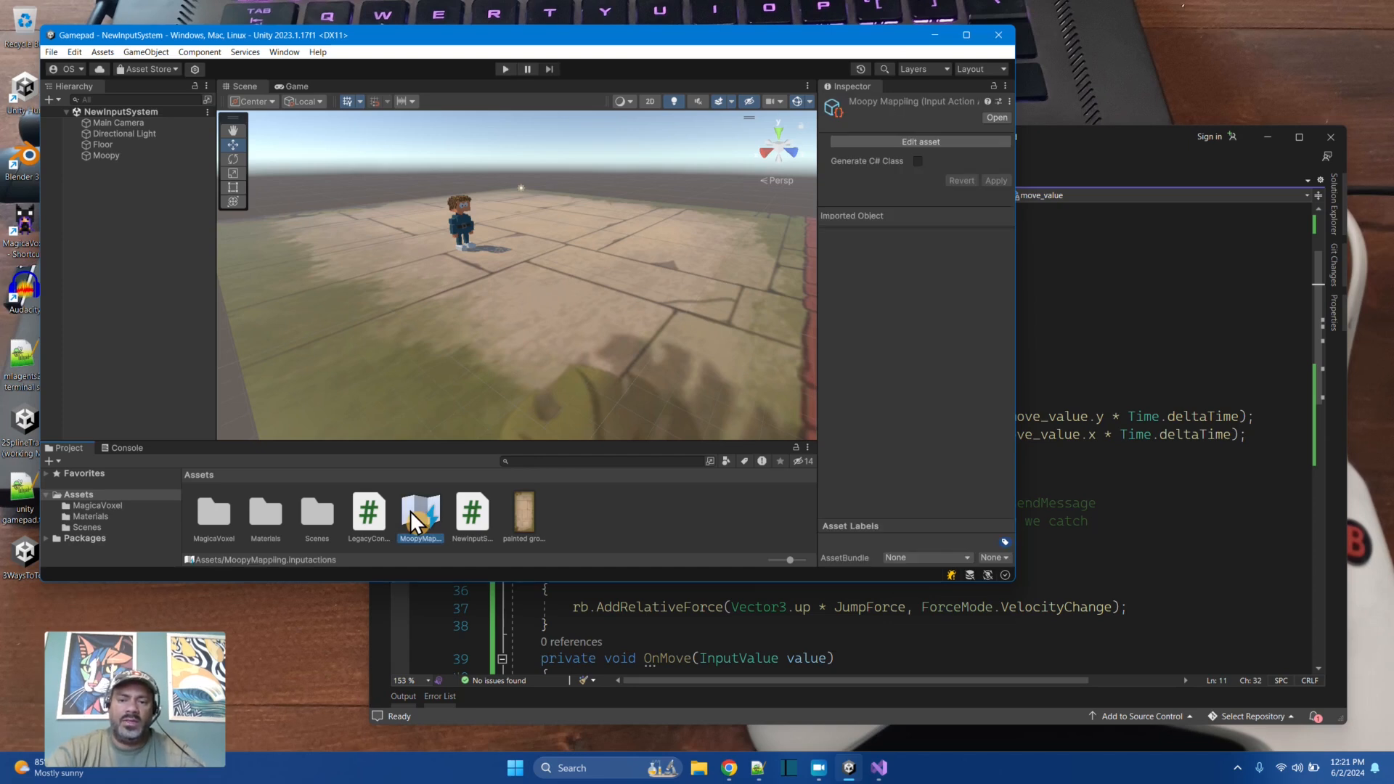
Step: Open the MoopyMappling asset for editing and add an action map named MoopyOnFoot
double_click(411, 511)
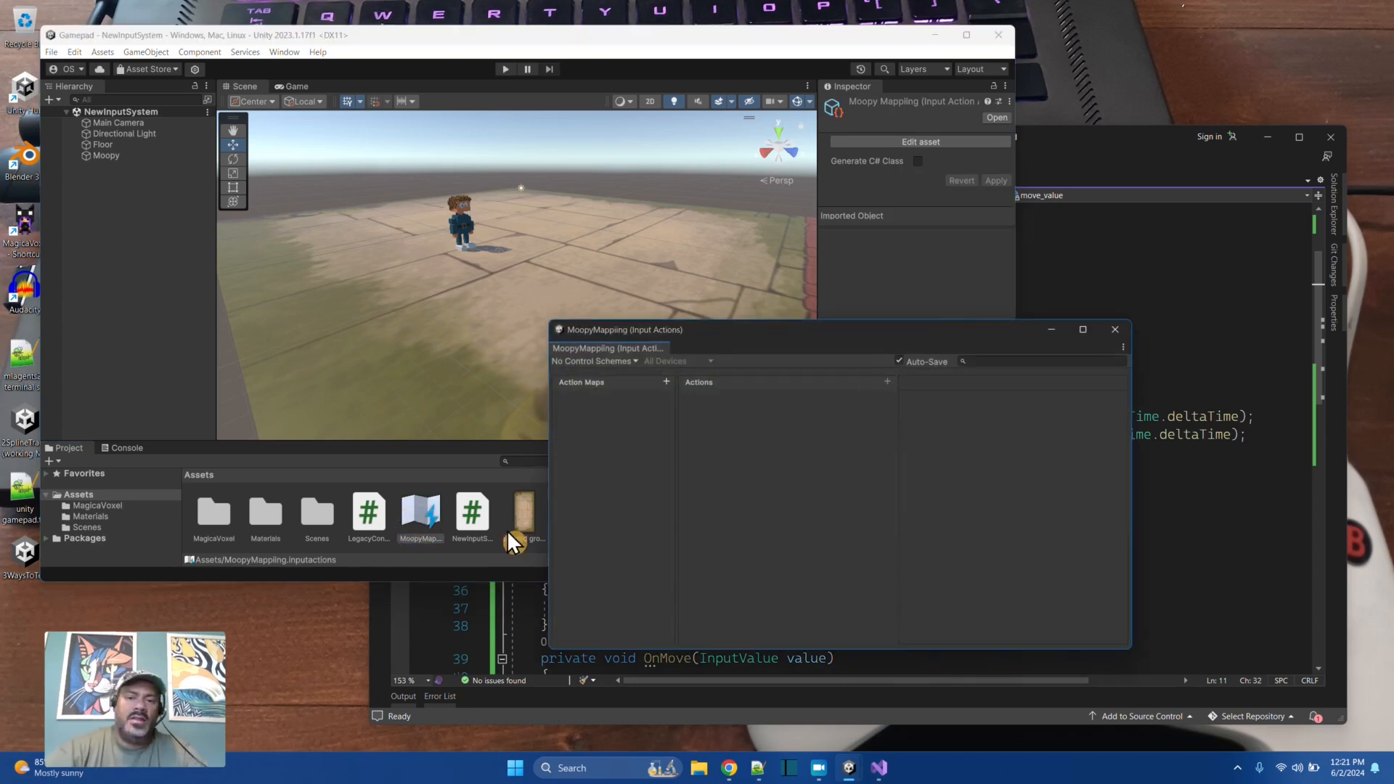
drag(791, 330, 734, 286)
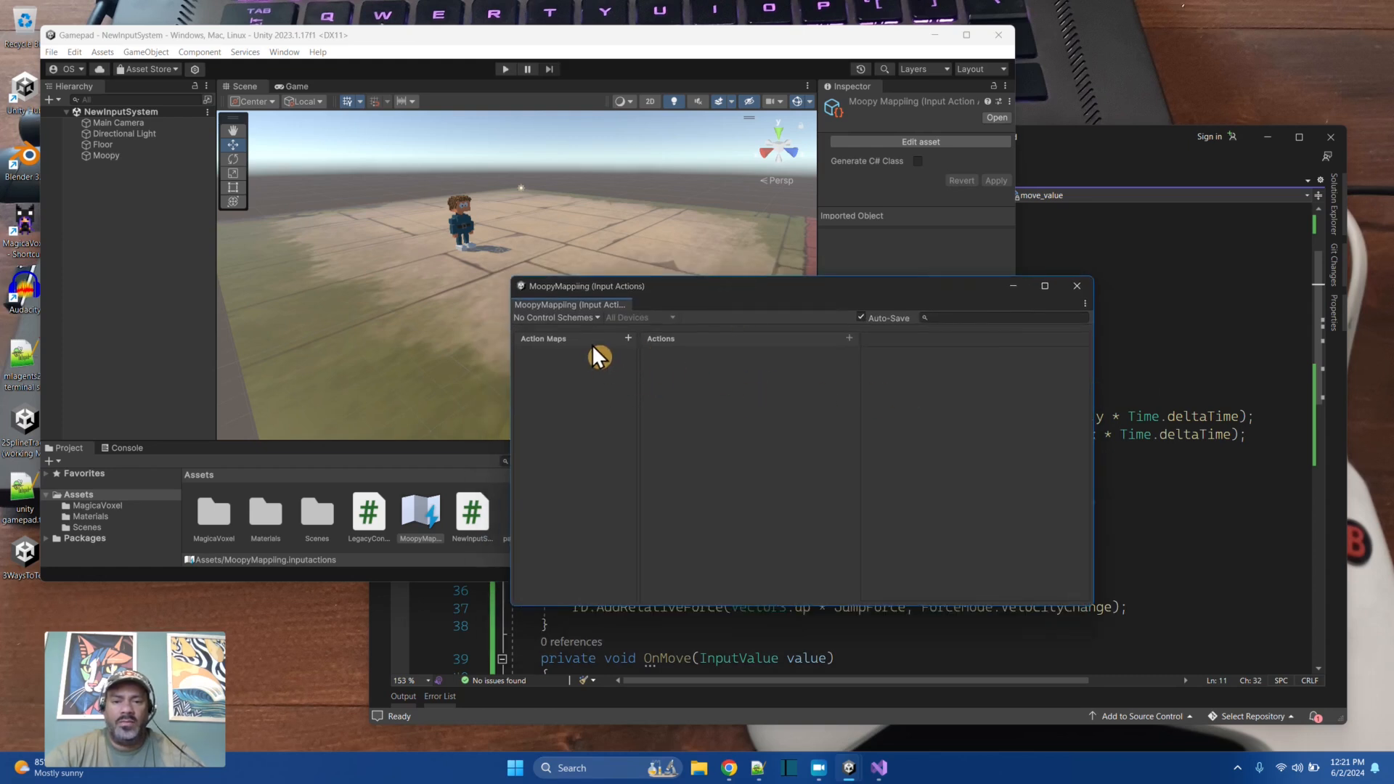
click(628, 338)
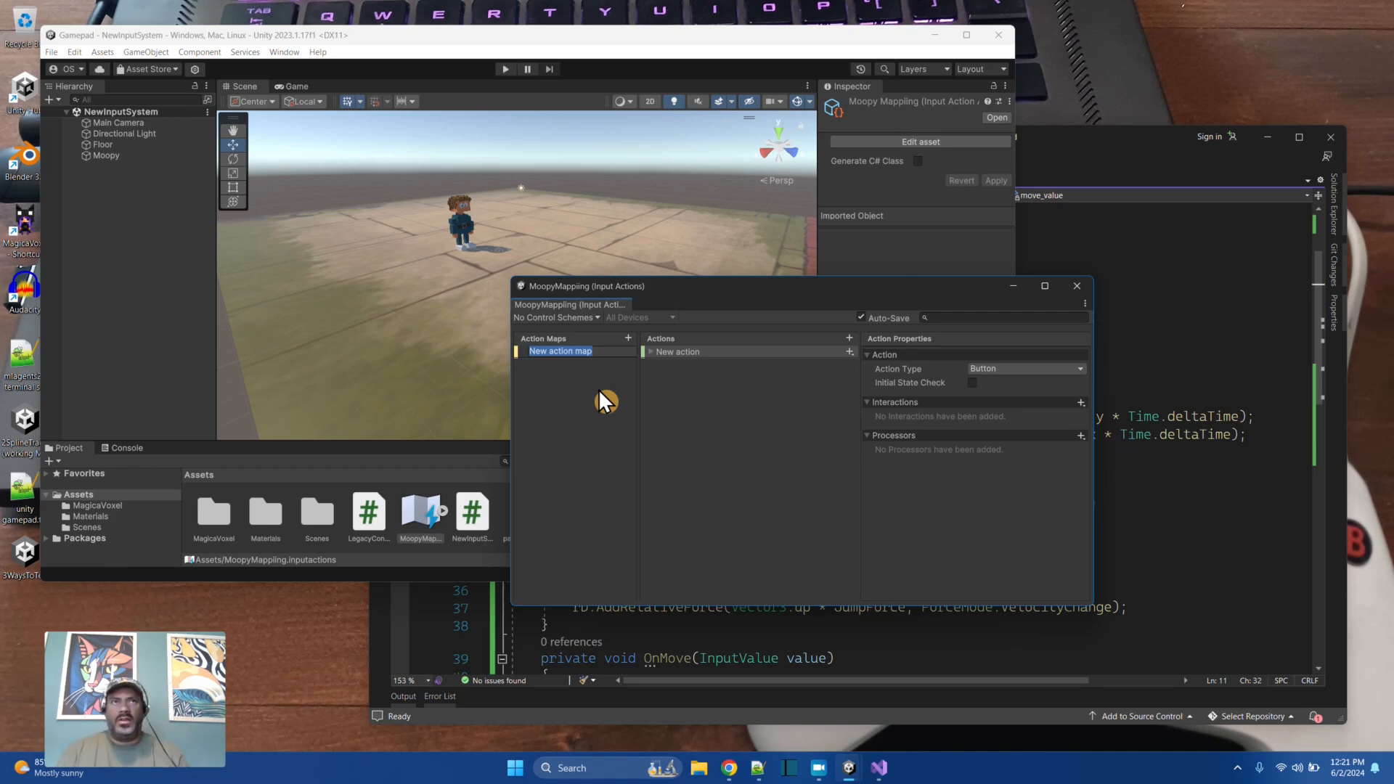
text(Moopy)
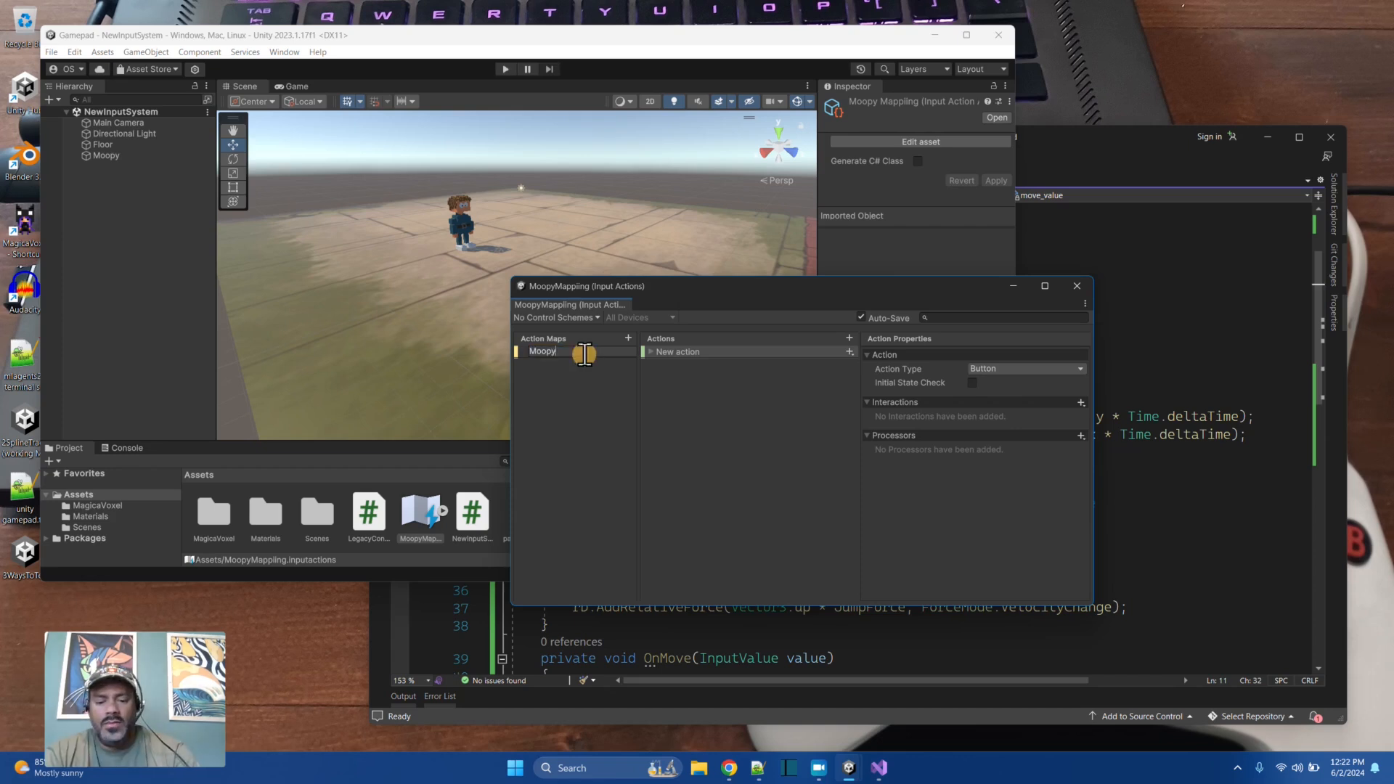
text(OnFoot)
key(Return)
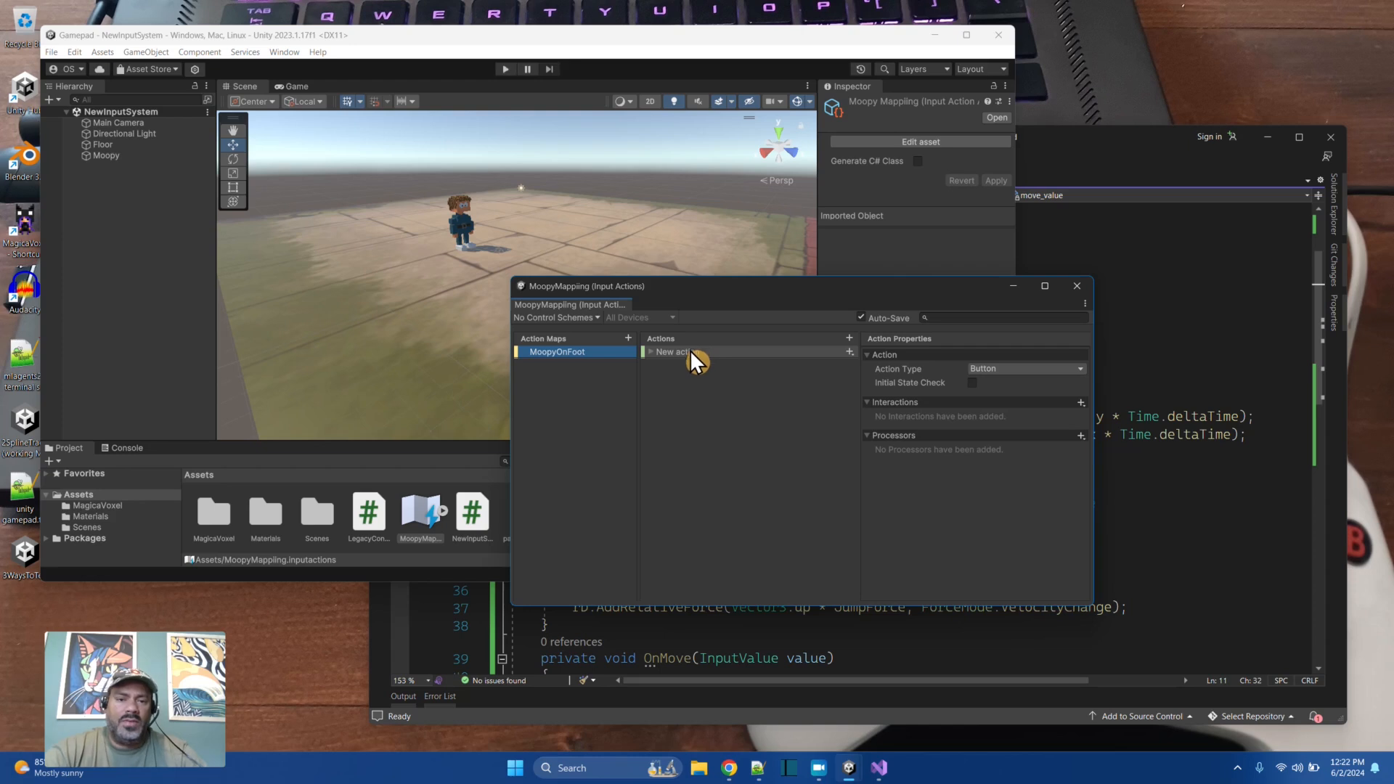
Step: Rename the default action in the MoopyOnFoot map as Move
click(691, 353)
key(e)
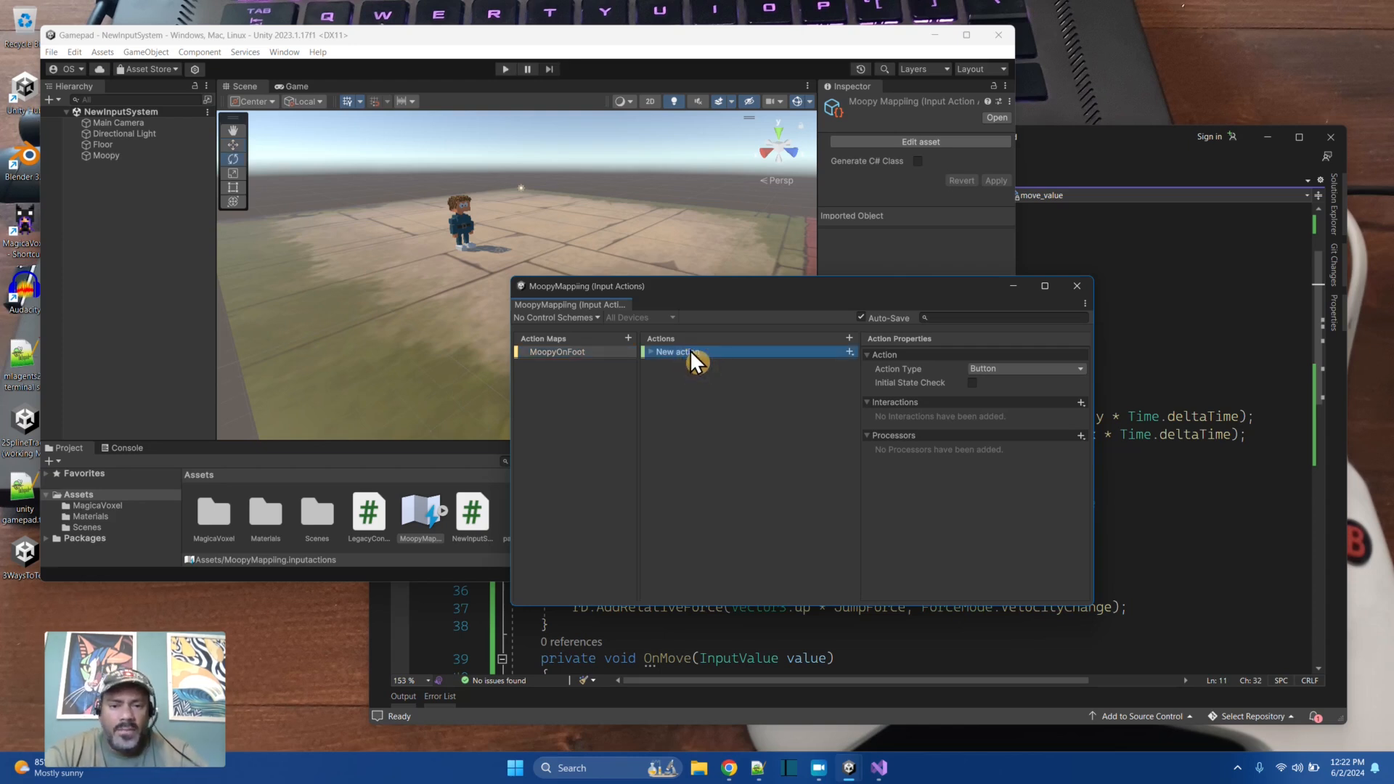
double_click(674, 351)
text(Move)
key(Return)
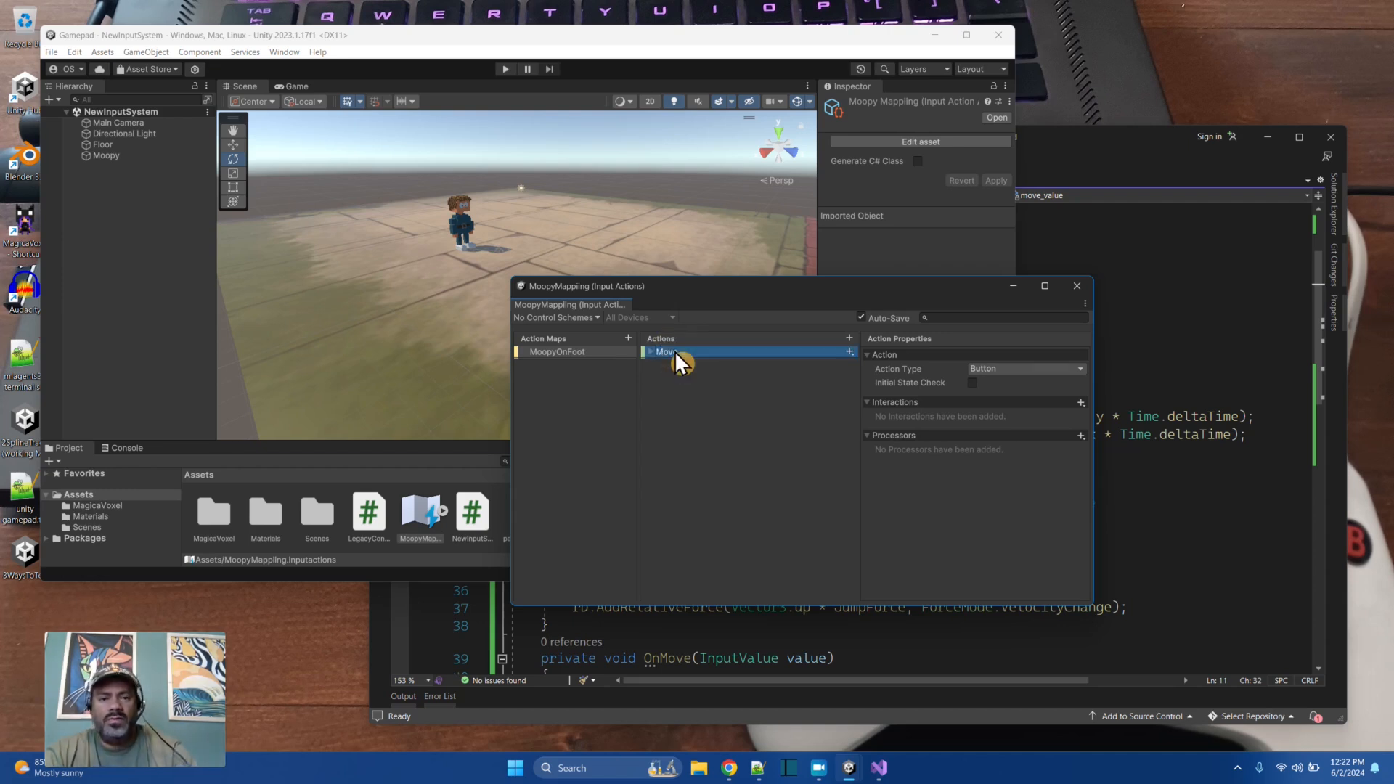
Step: Set the Move action's type to Value and its control type to Vector 2
click(989, 370)
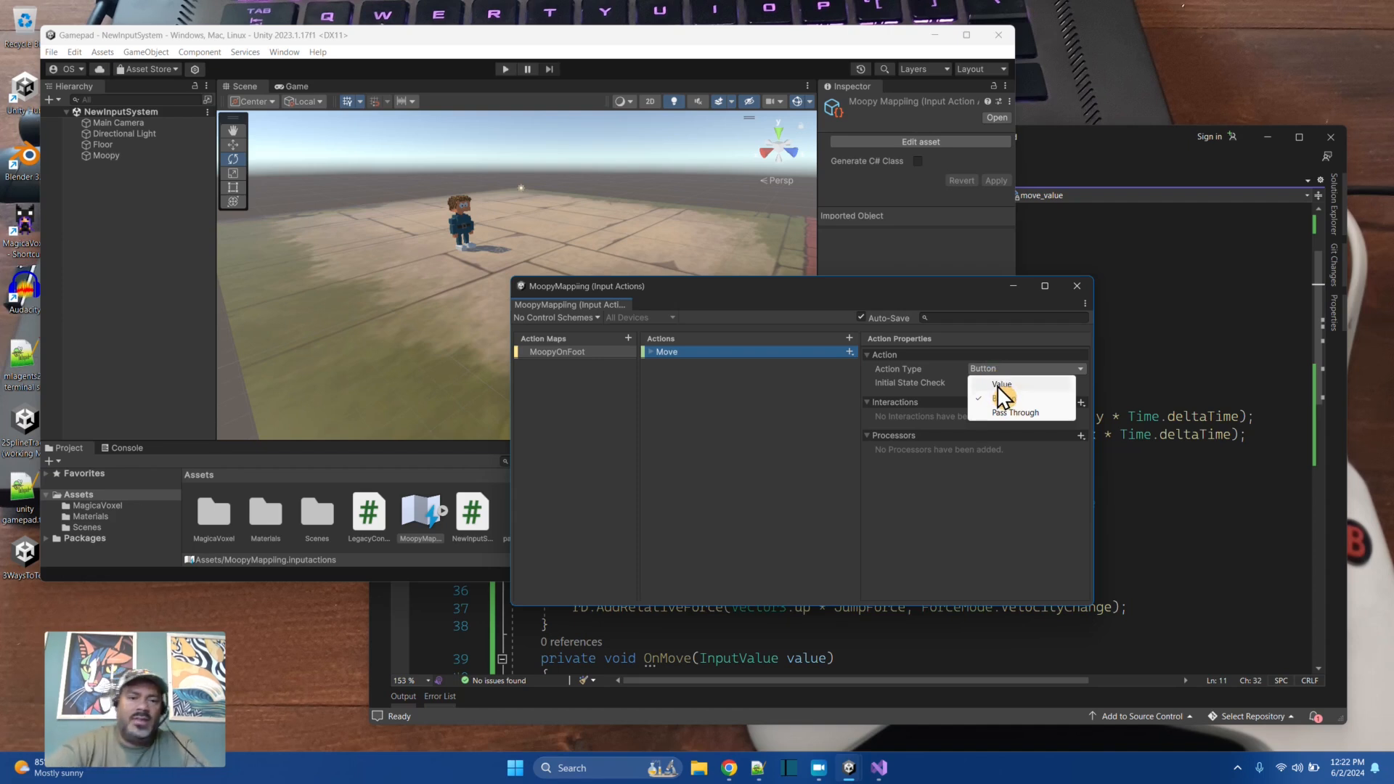
click(999, 385)
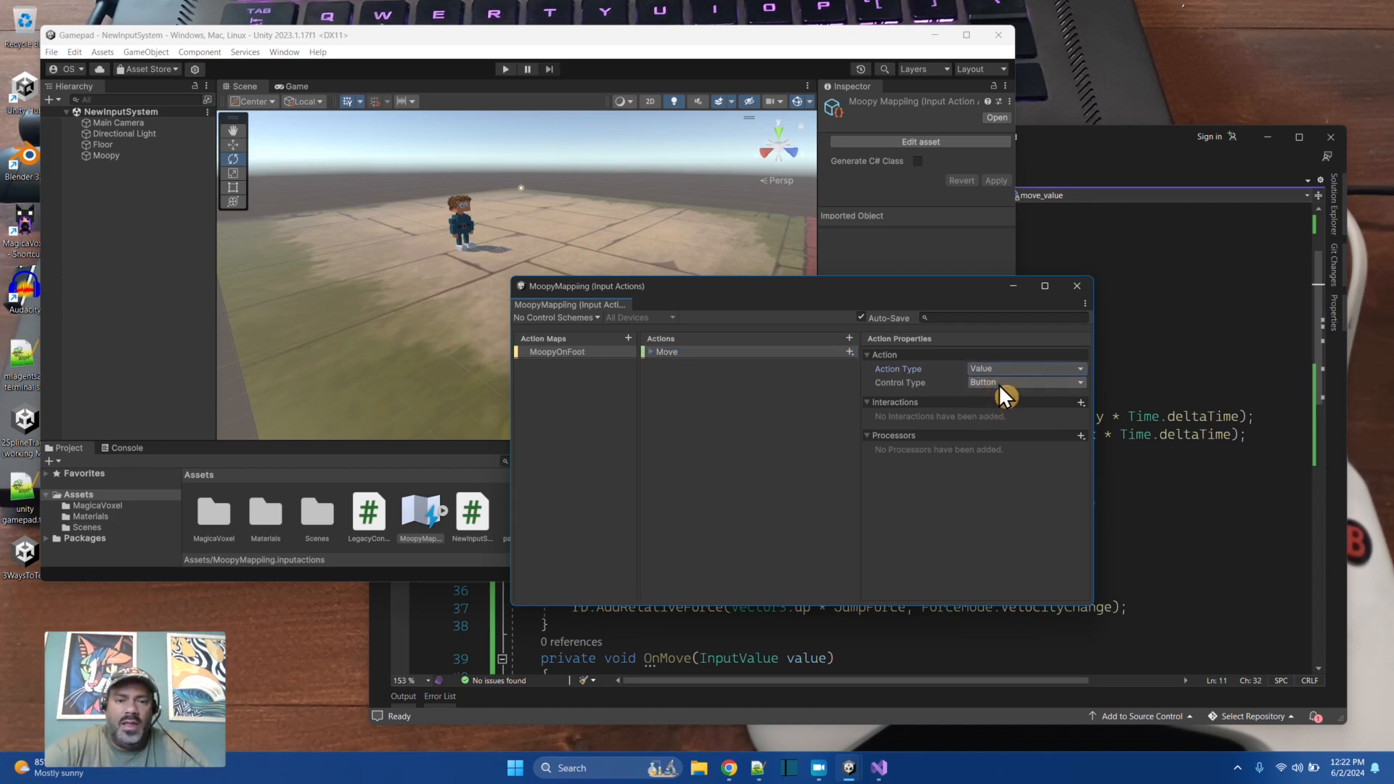
click(1025, 381)
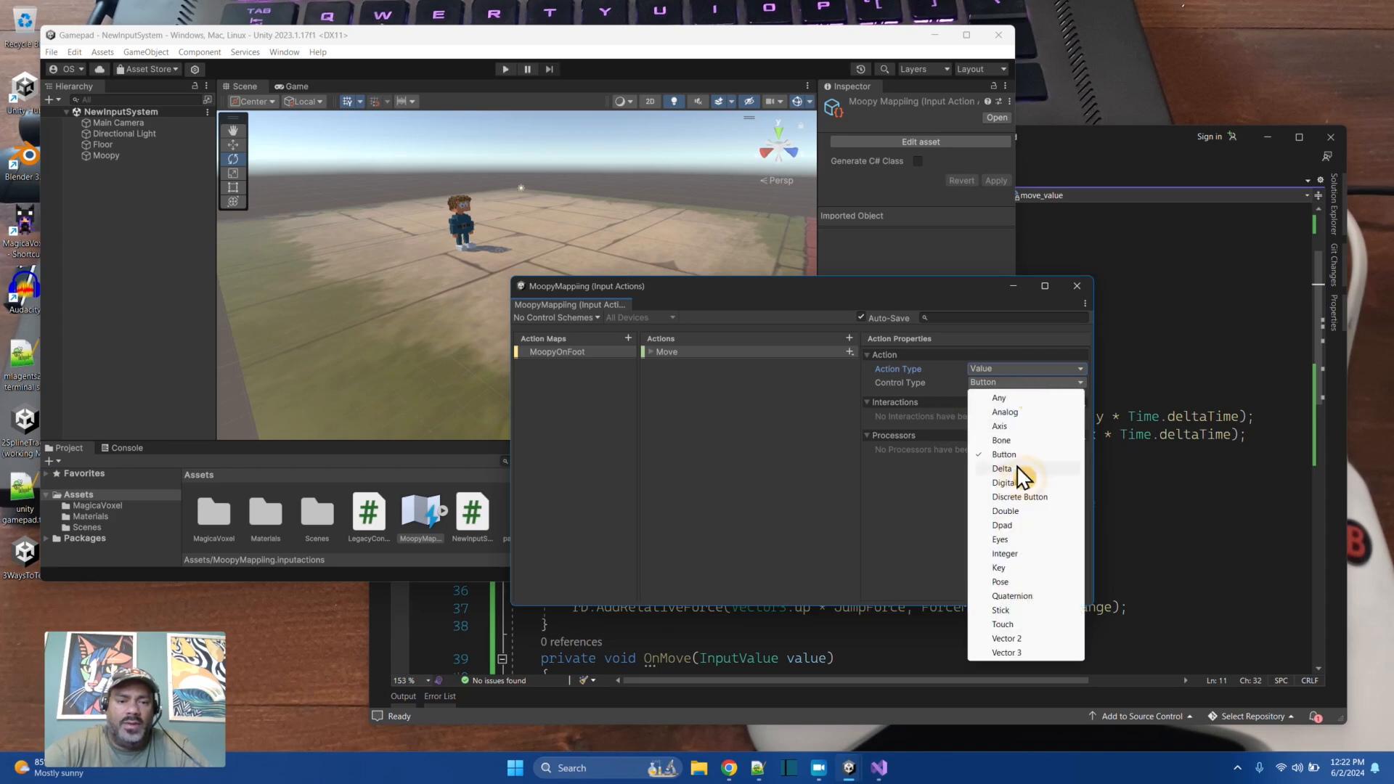
click(1009, 639)
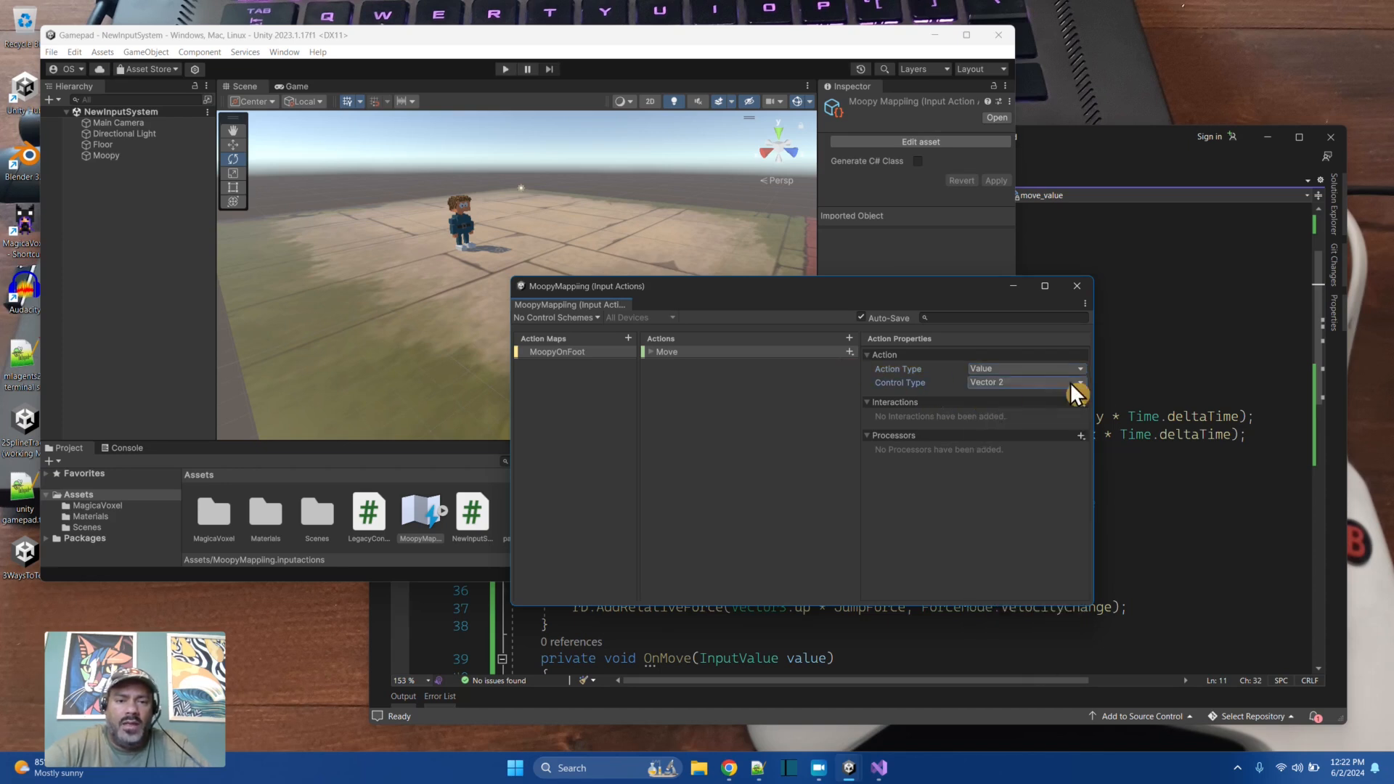
Step: Bind the empty binding under Move to Left Stick [Gamepad] by listening for the controller input
click(650, 352)
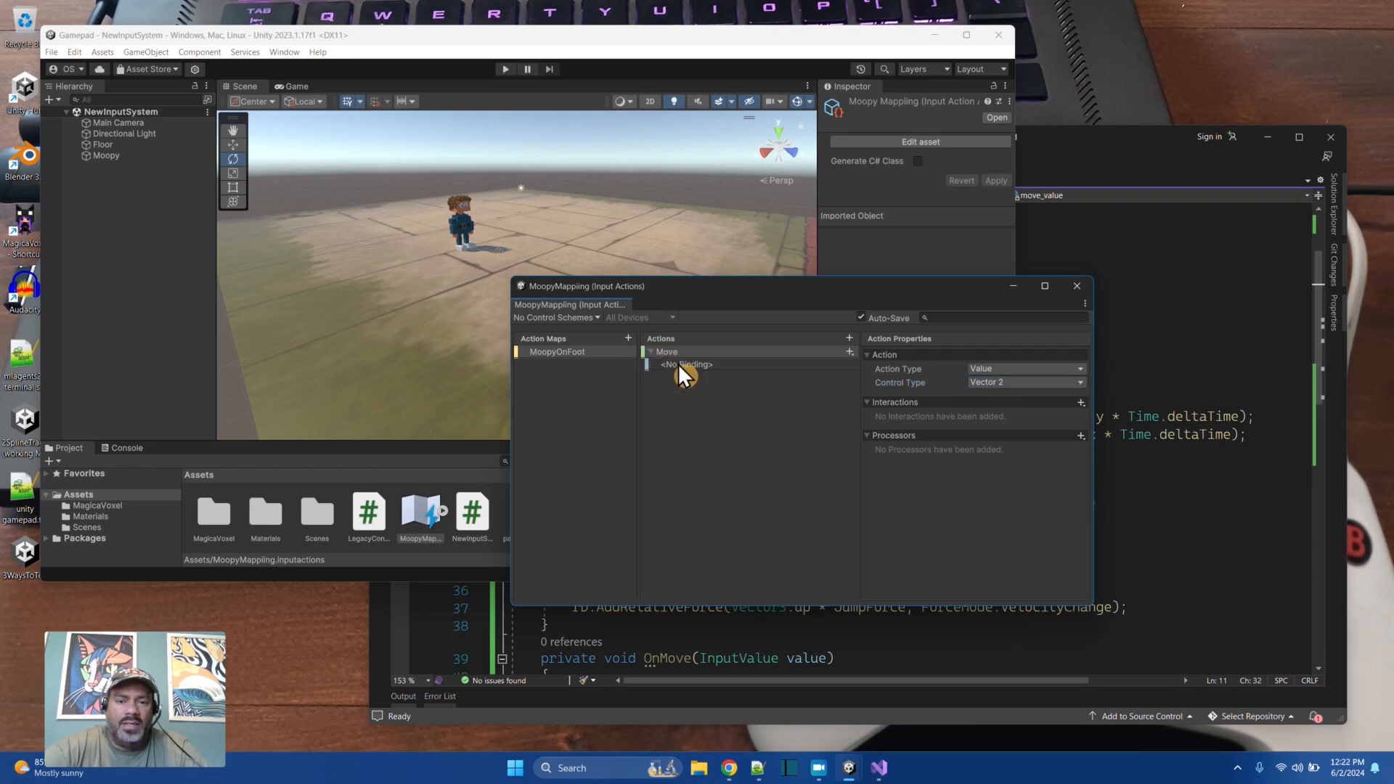
click(678, 363)
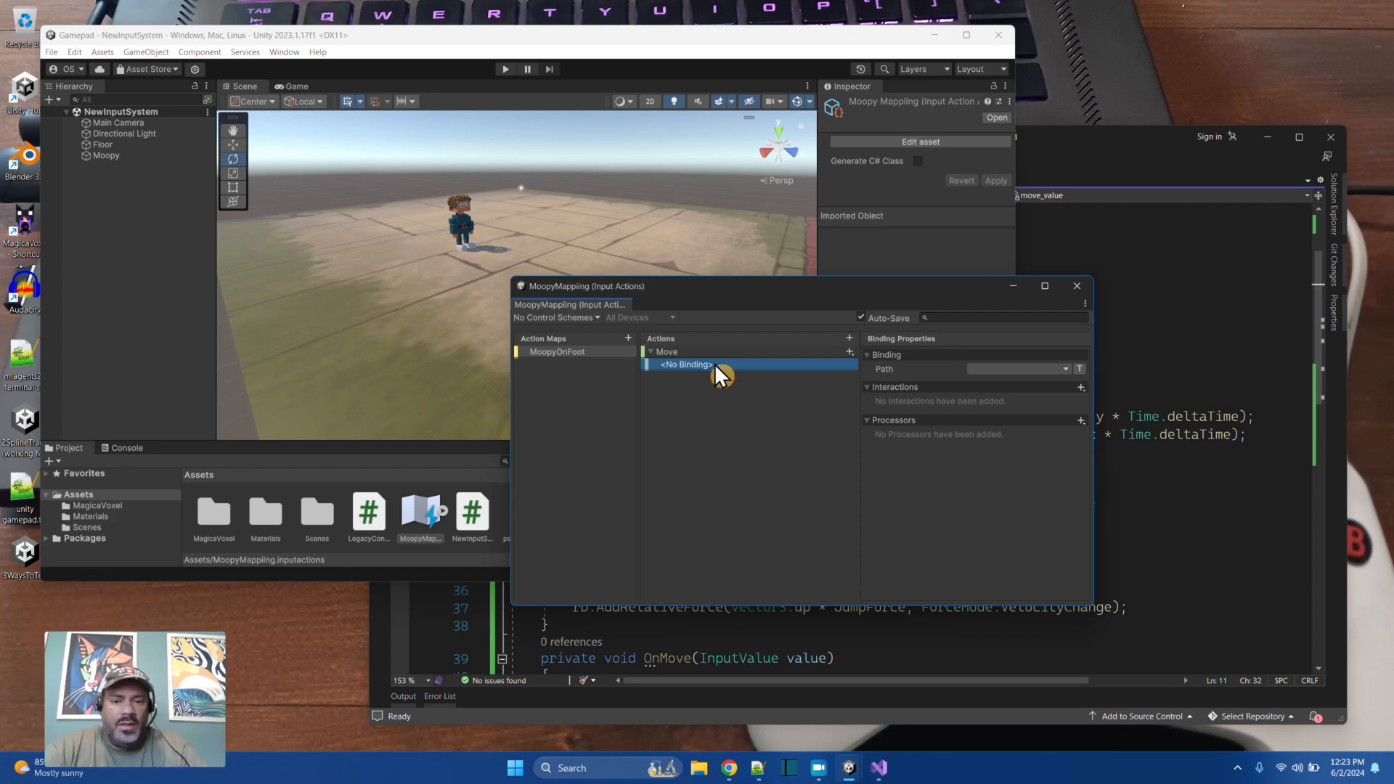
click(1064, 368)
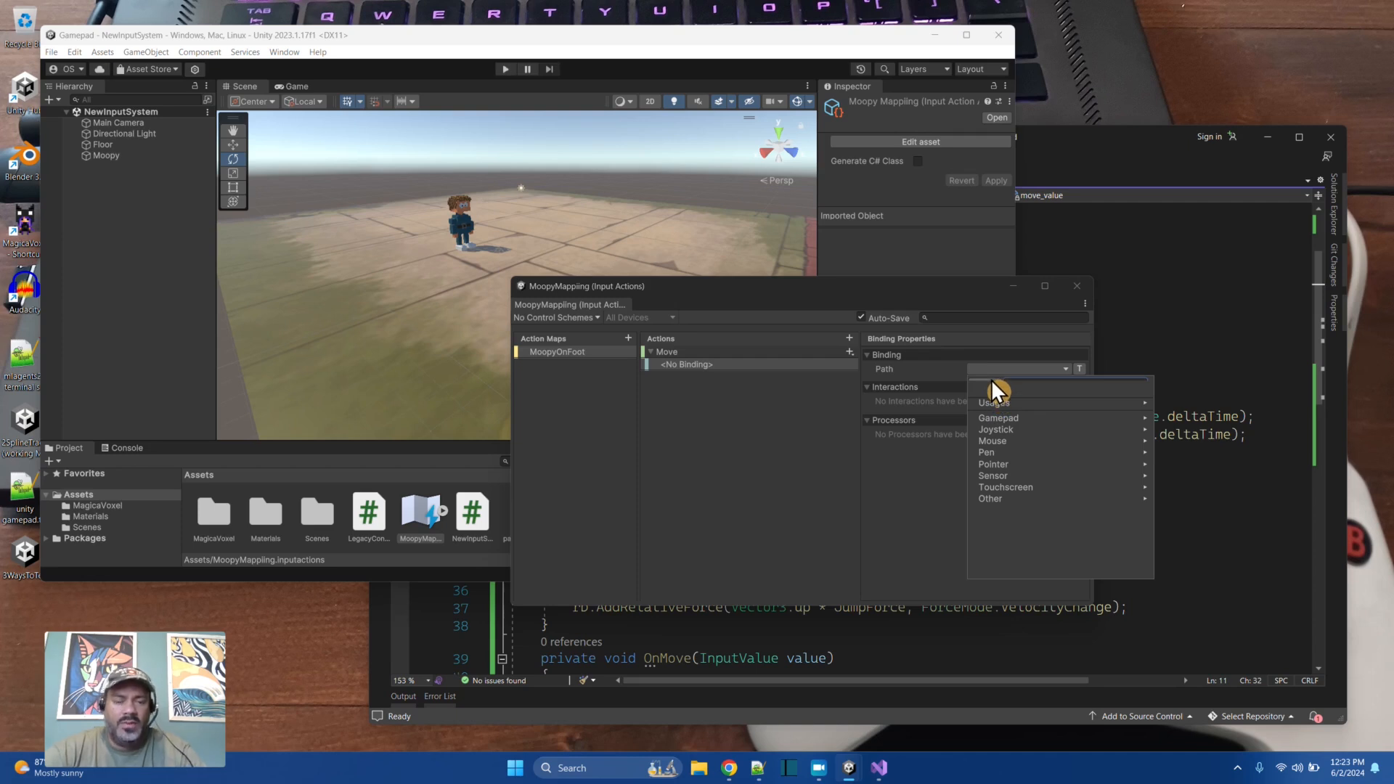
click(991, 378)
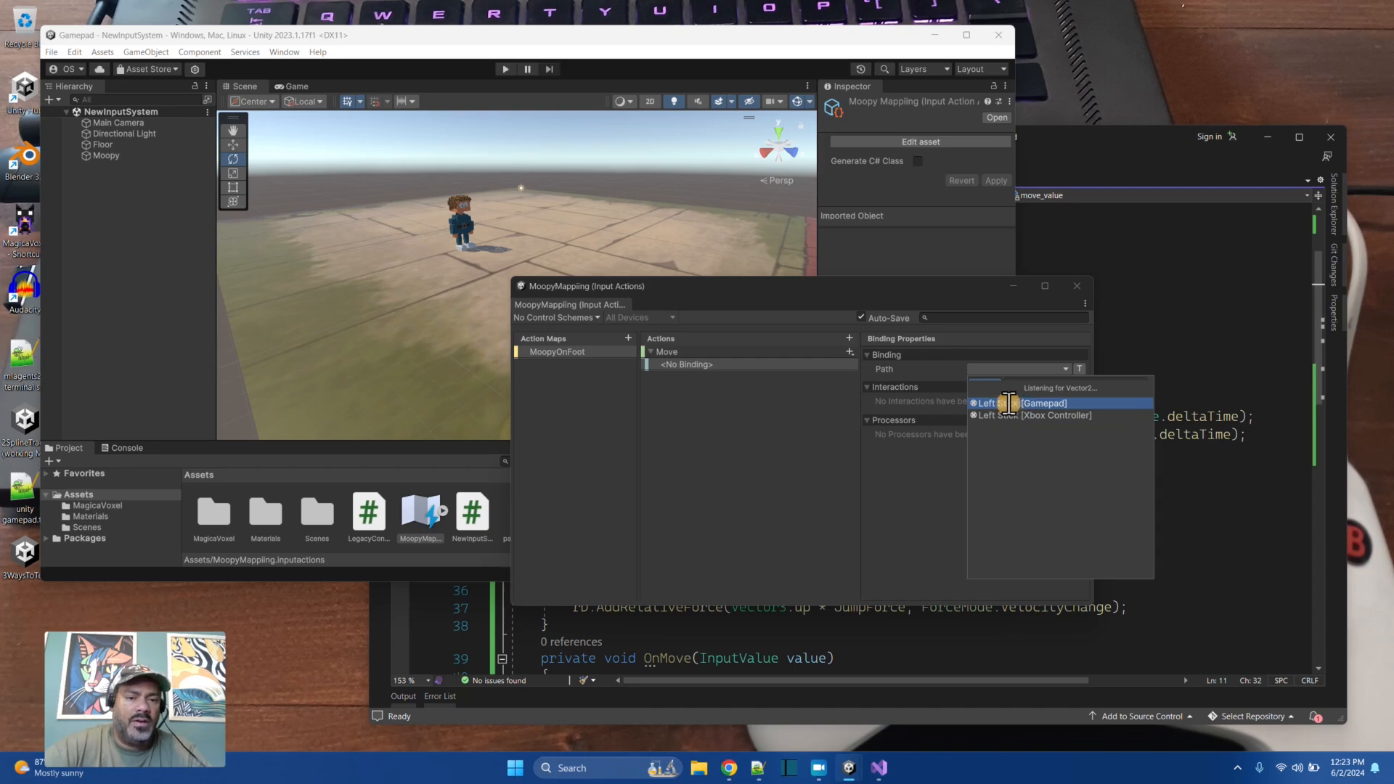
click(1014, 403)
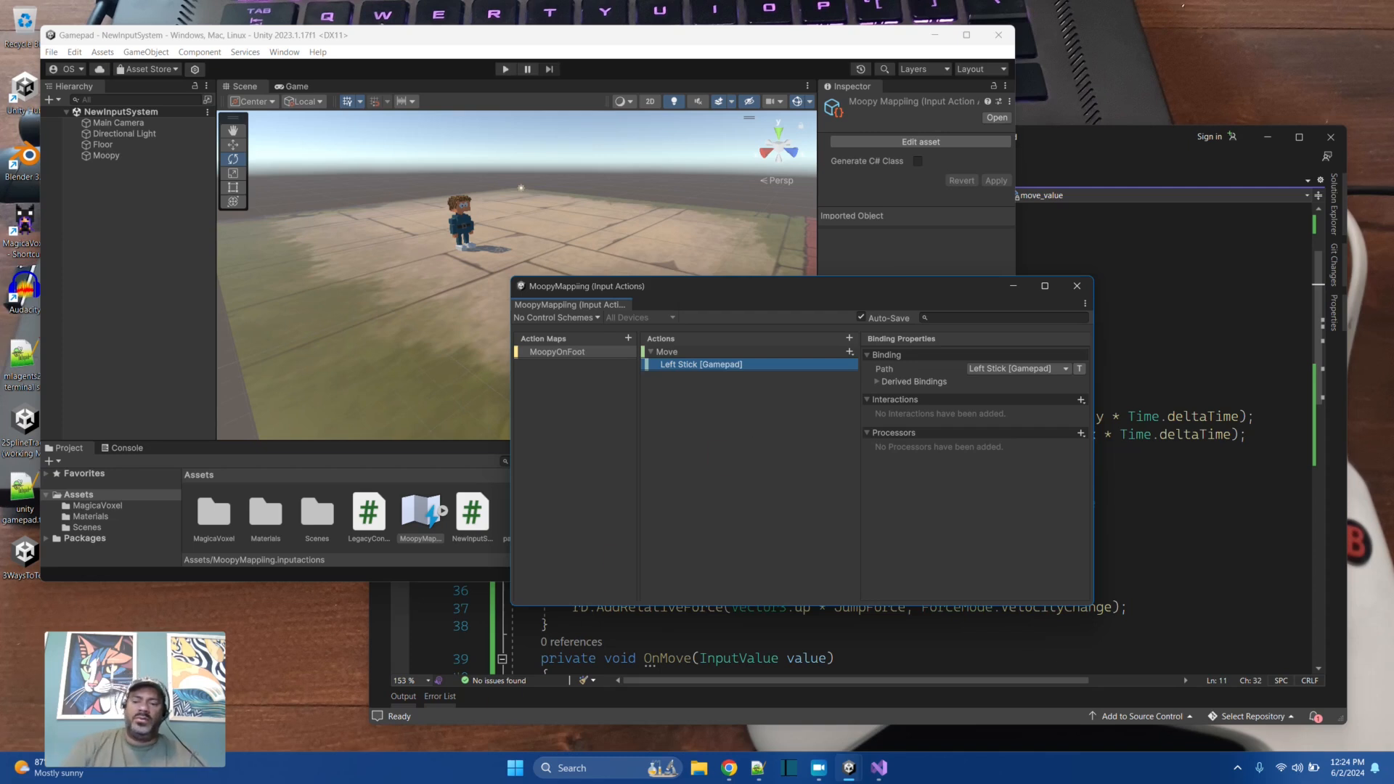
Step: Add an Up/Down/Left/Right composite binding to the Move action and name it WASD
click(849, 352)
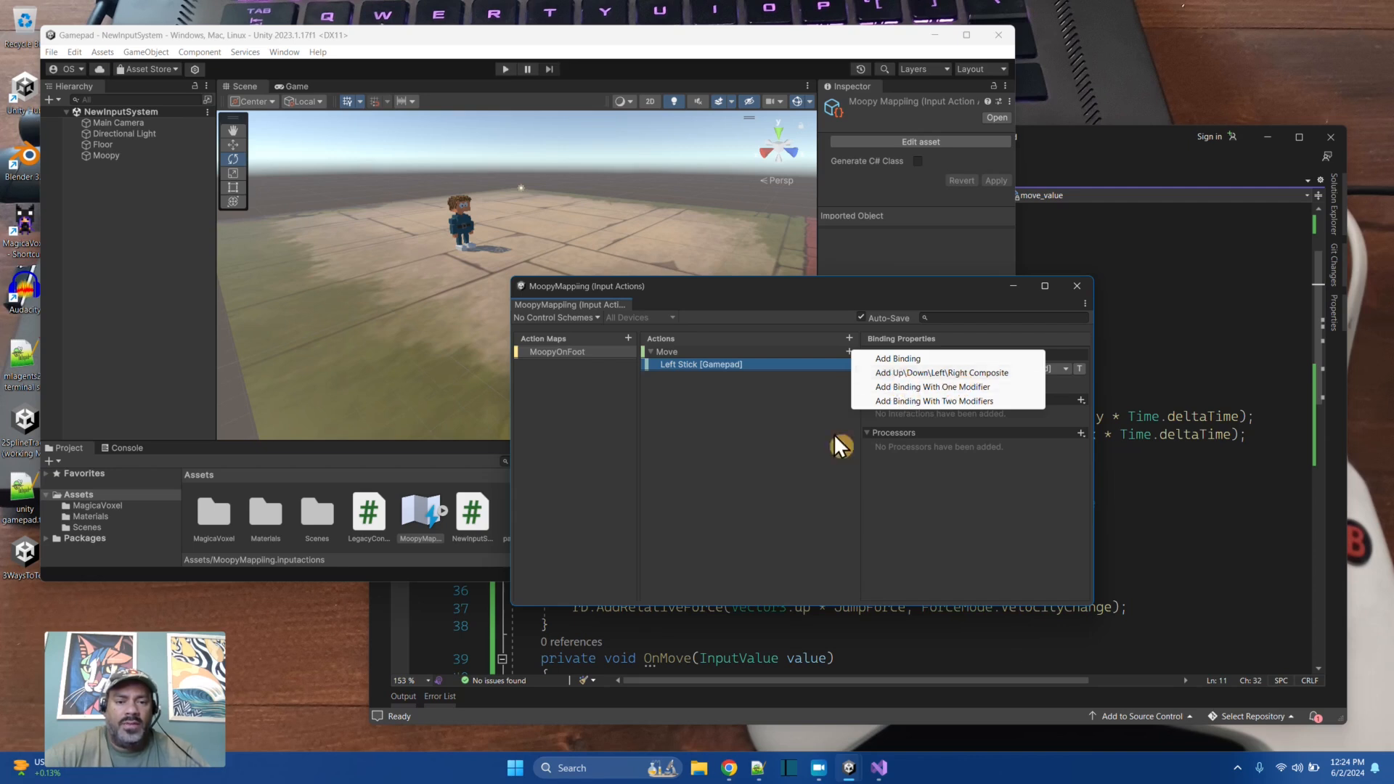
click(763, 500)
click(666, 352)
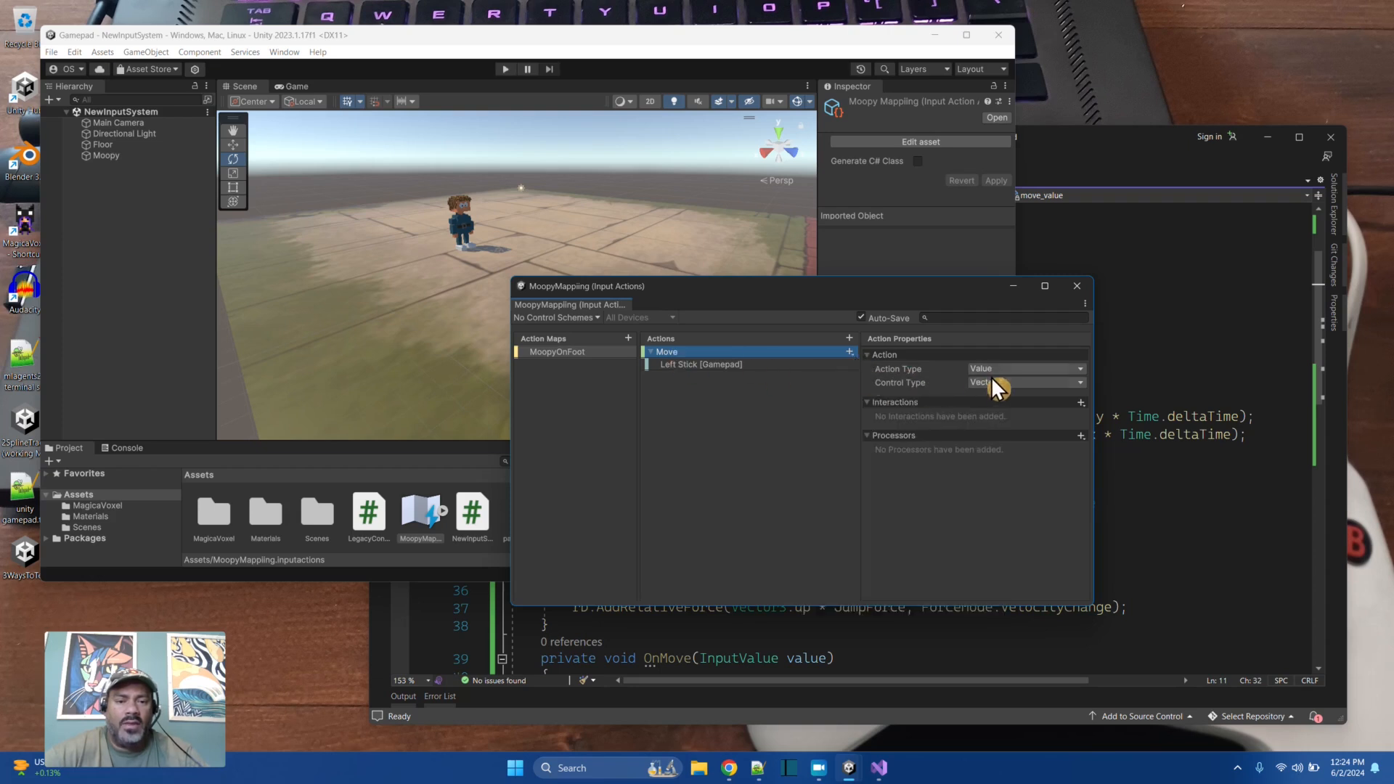
click(849, 352)
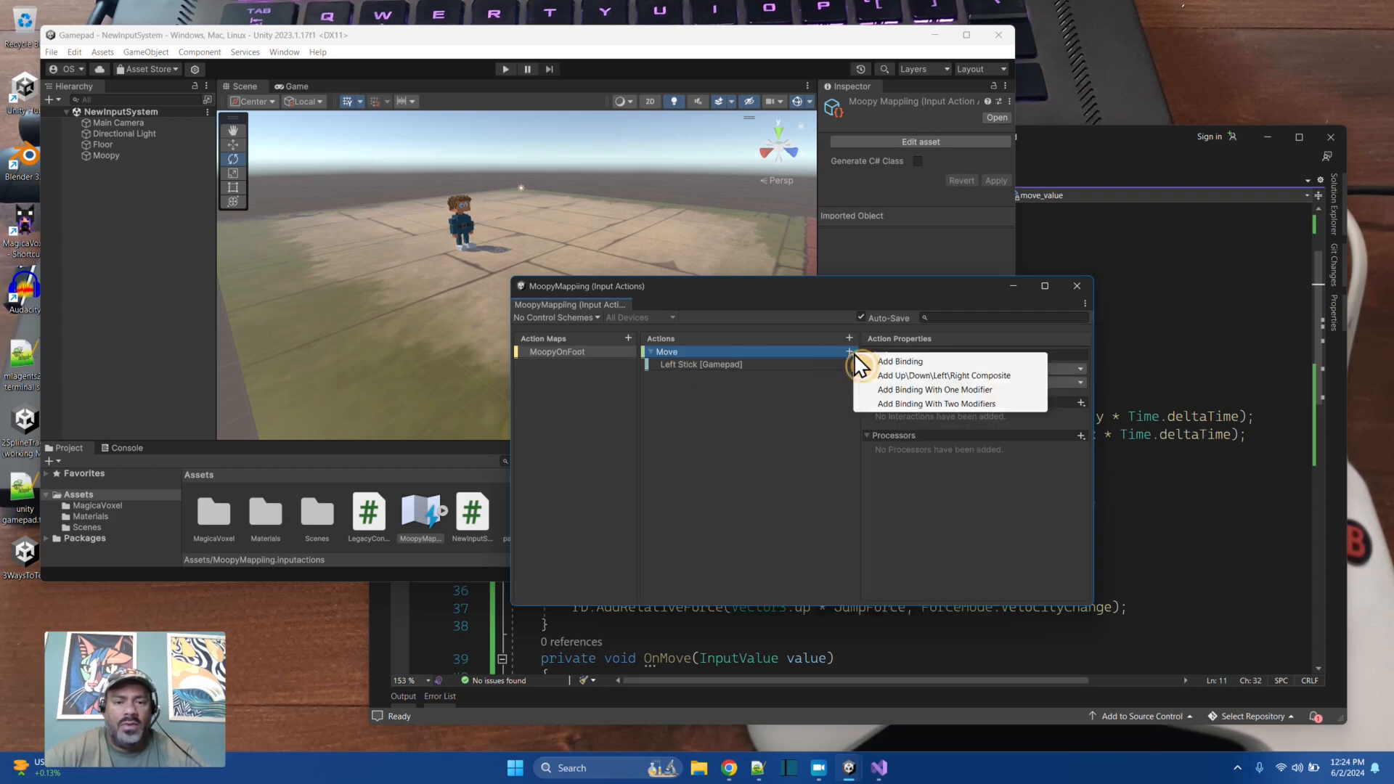
click(888, 376)
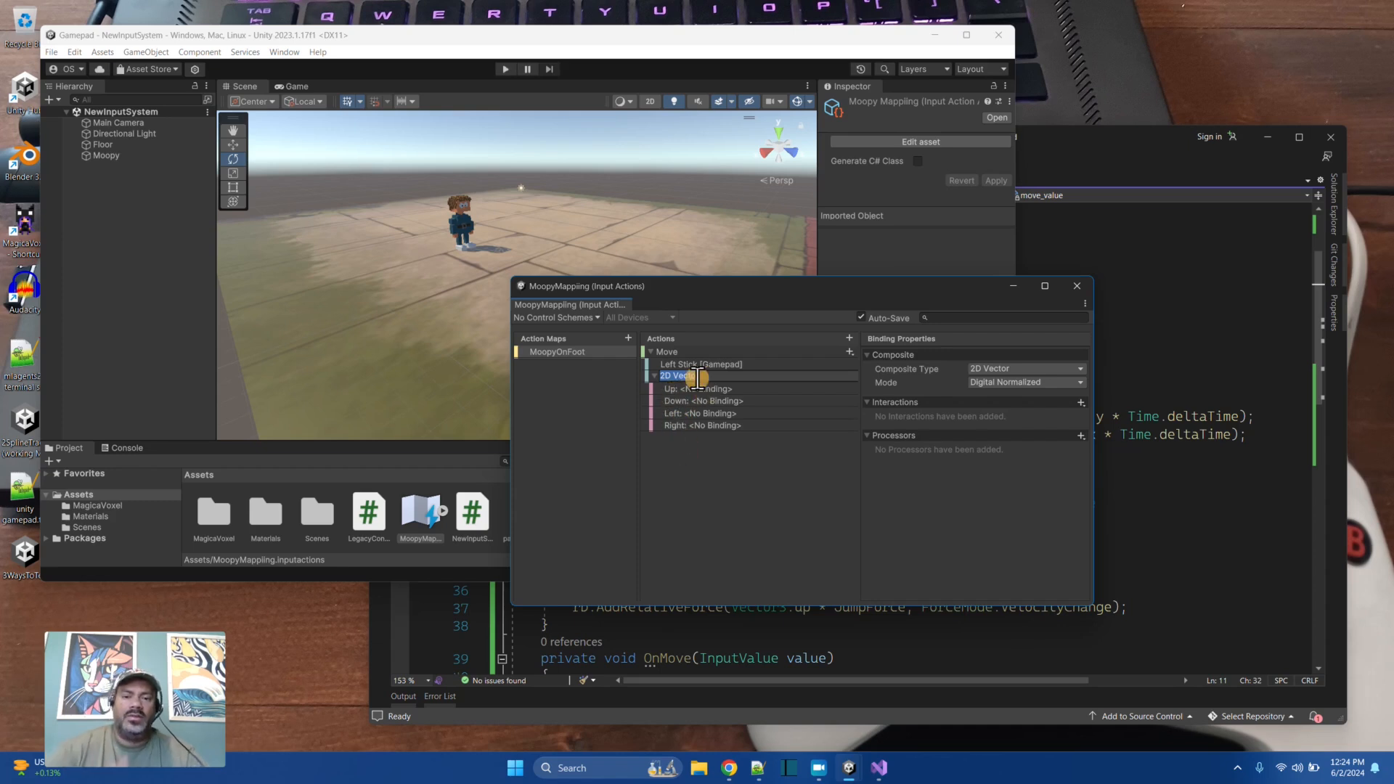
text(WASD)
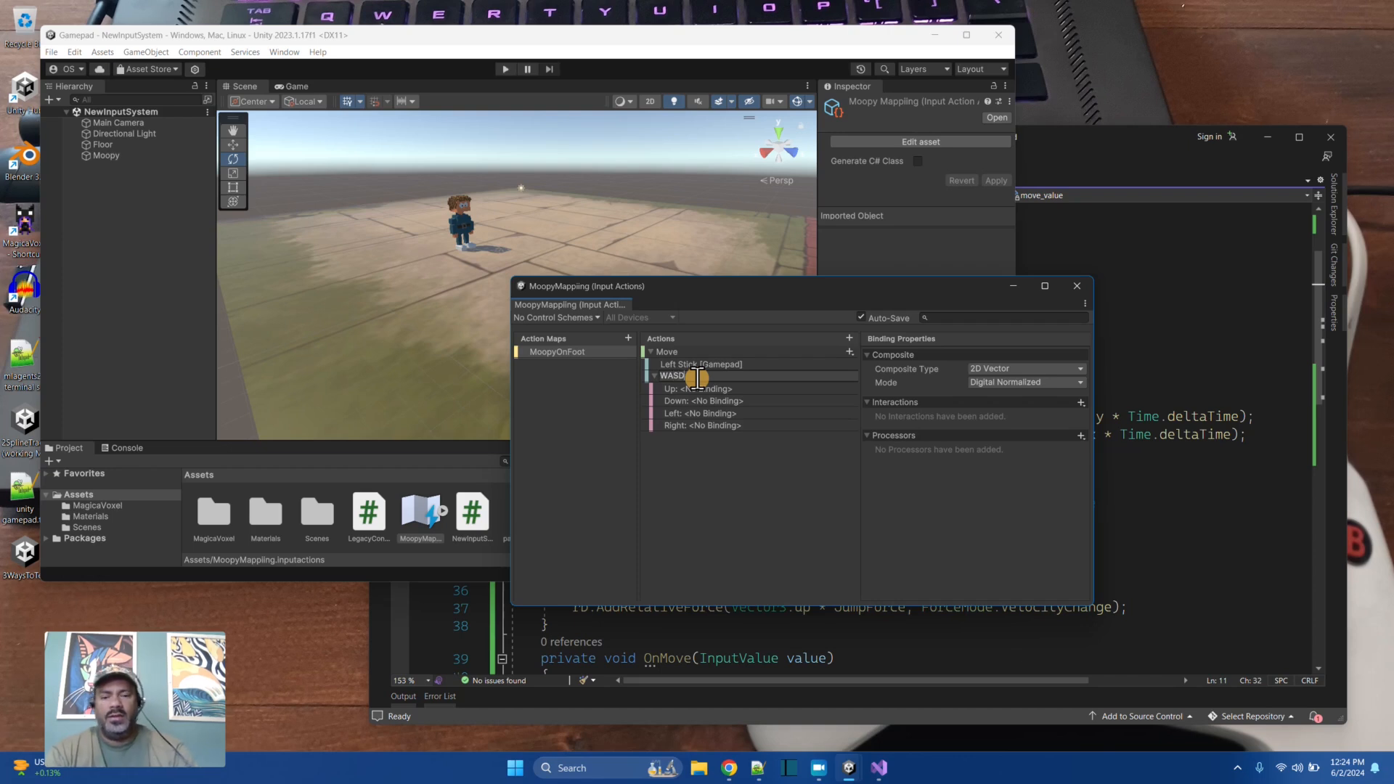
key(Return)
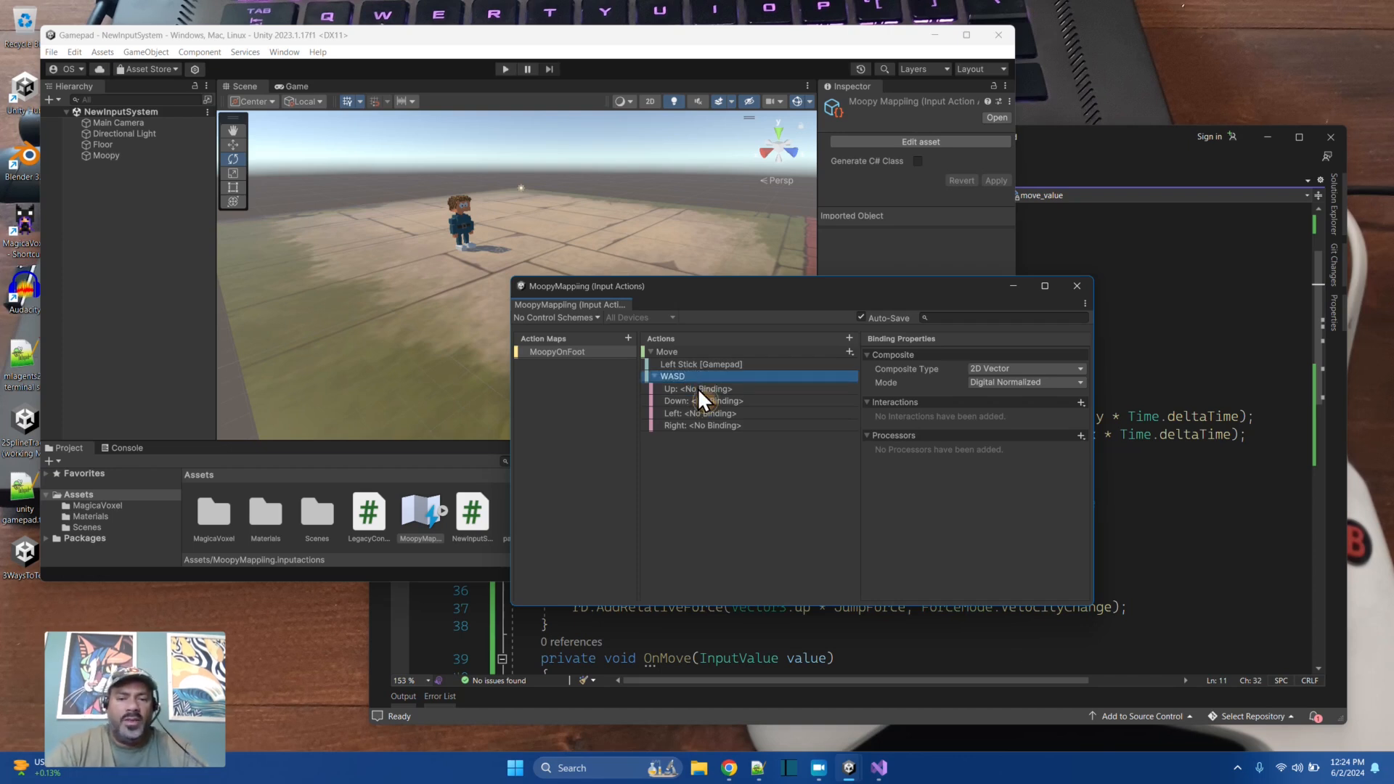
Step: Bind the Up part of the WASD composite to W [Keyboard] by listening for the key
click(698, 390)
click(1013, 370)
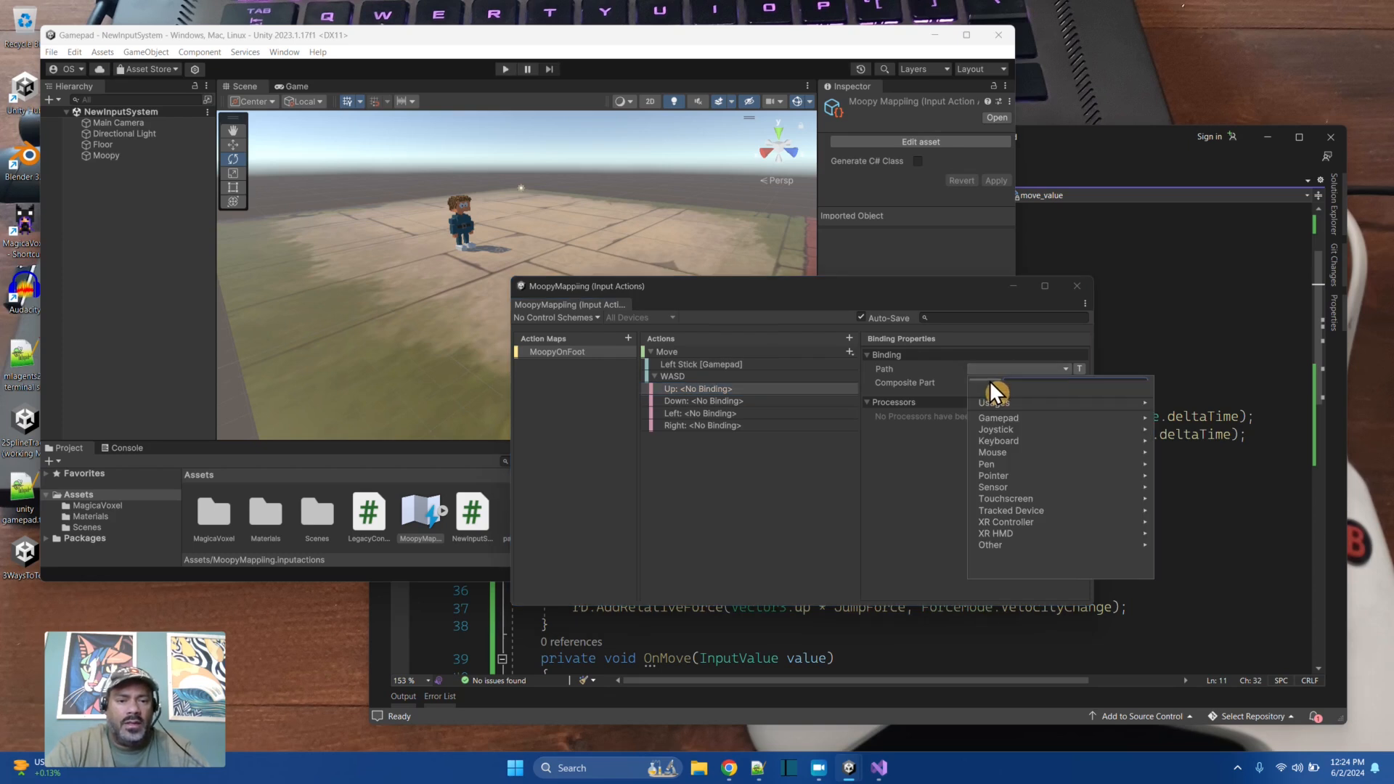
click(990, 382)
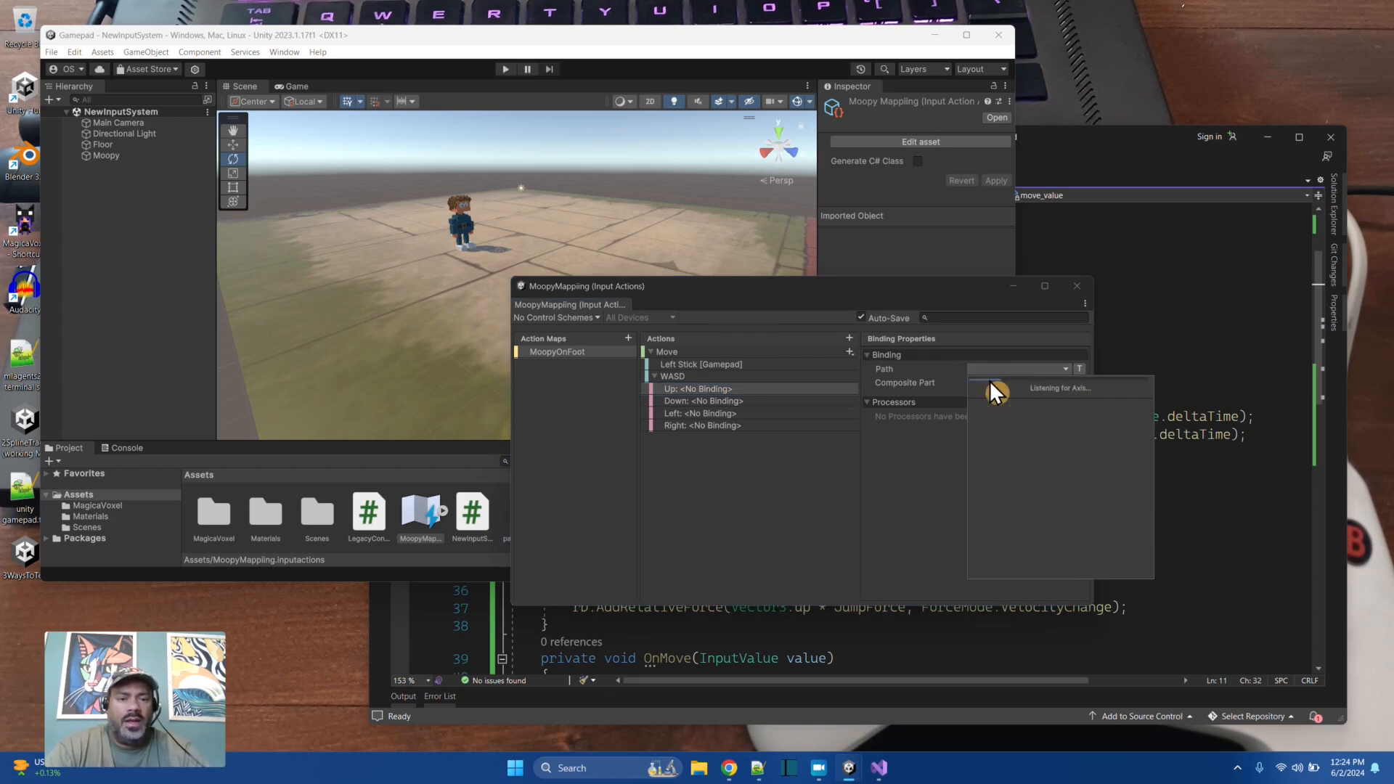
key(w)
click(1009, 399)
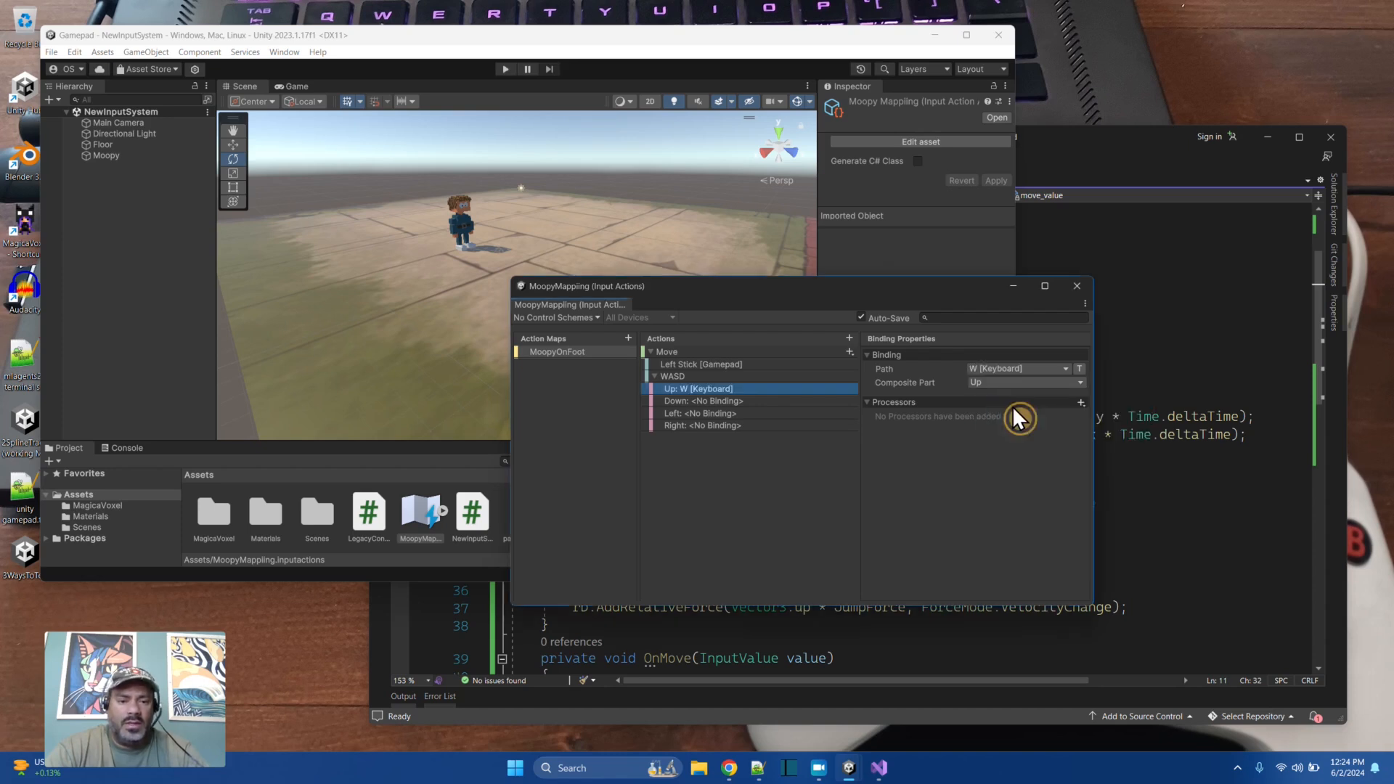
Step: Bind the Down part of the WASD composite to S [Keyboard] by listening for the key
click(742, 403)
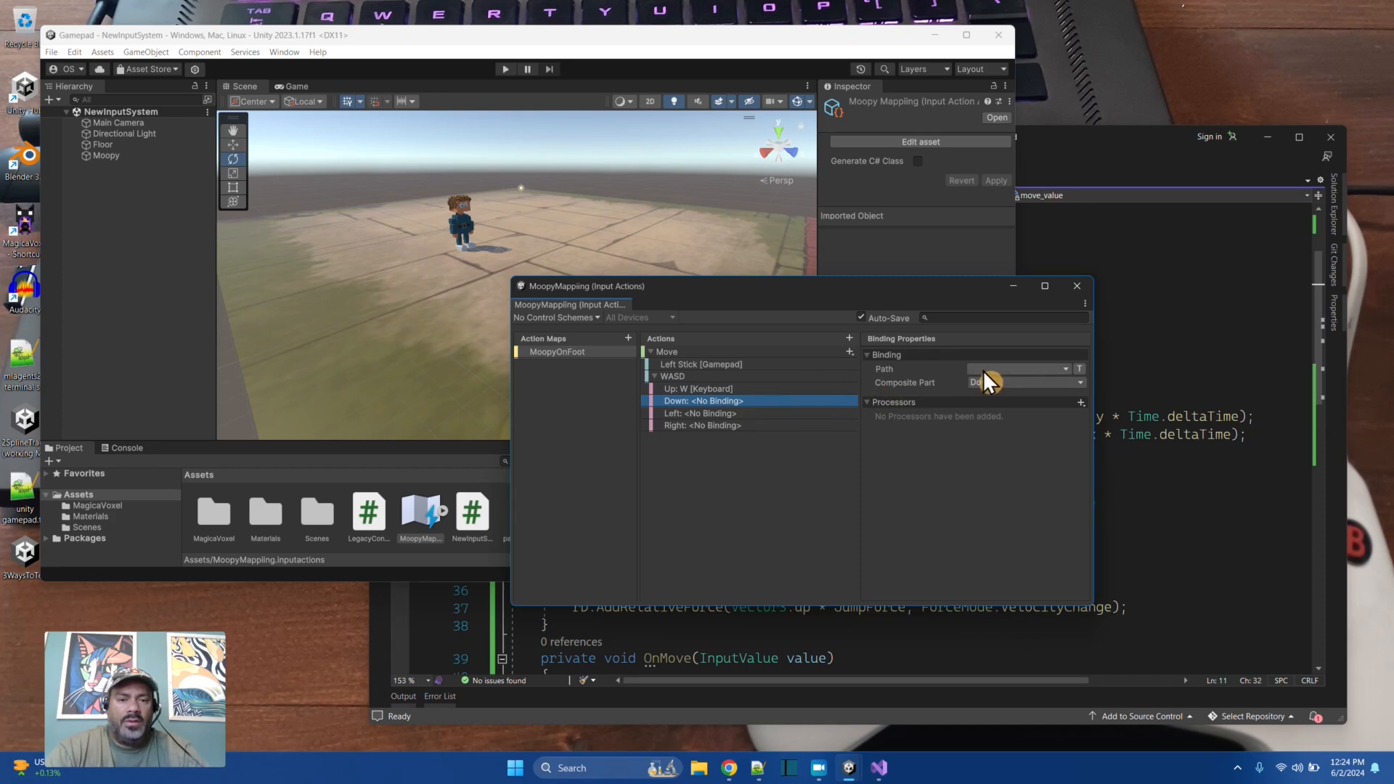
click(1064, 369)
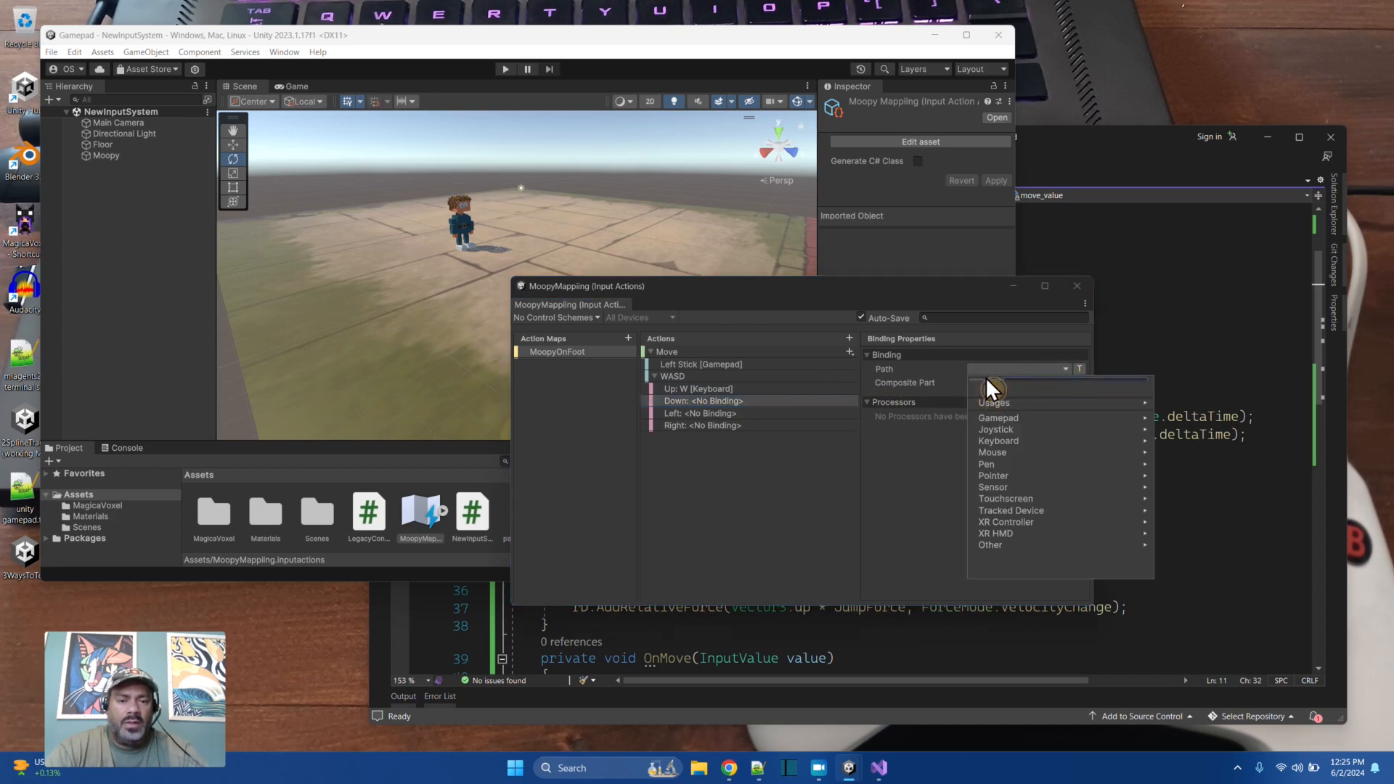
click(987, 380)
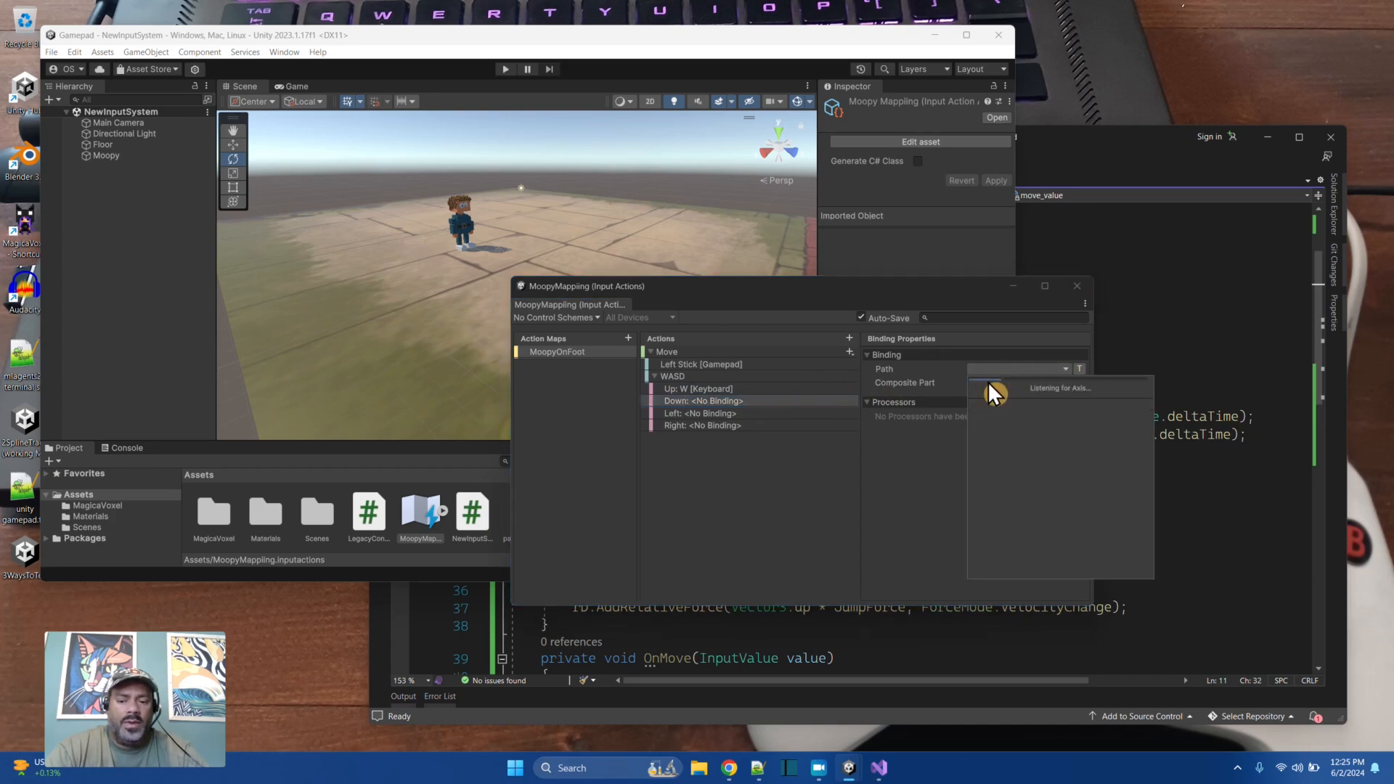
key(s)
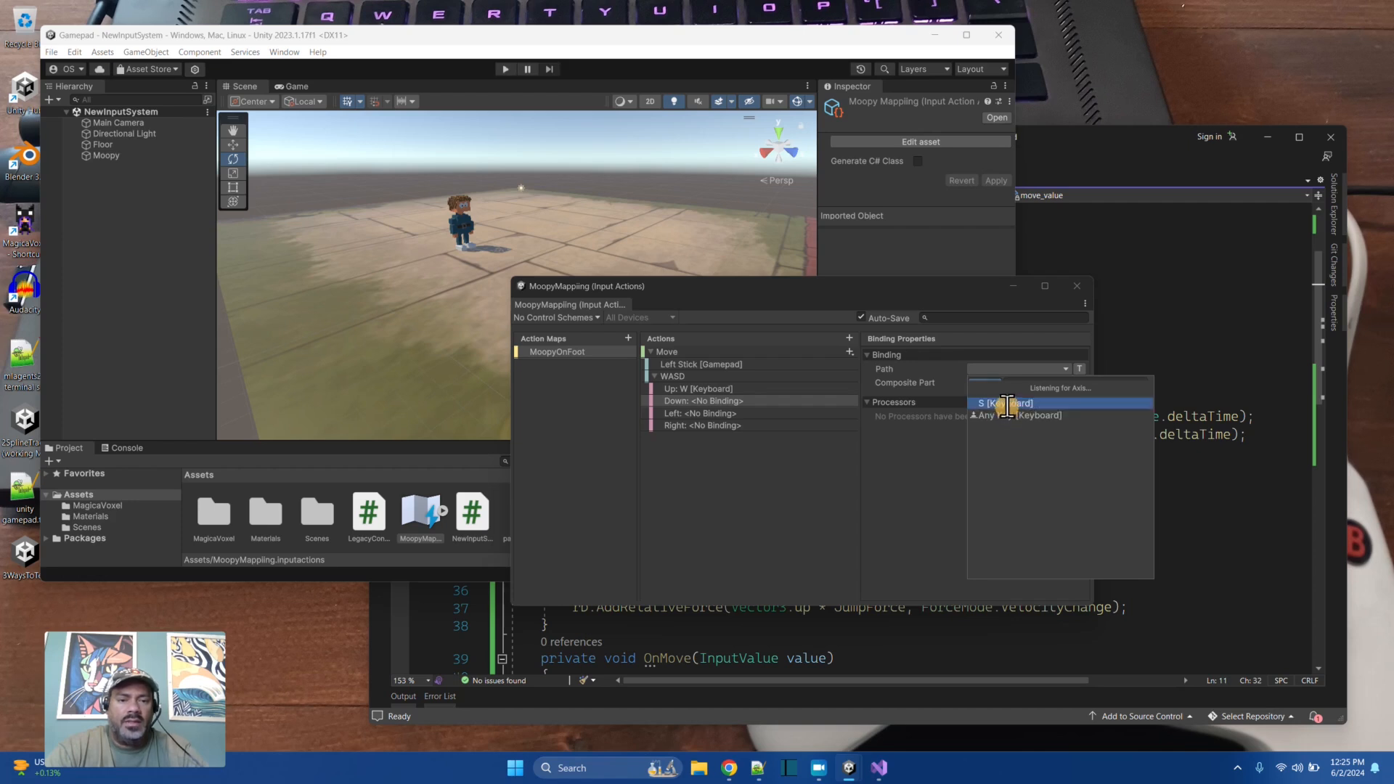
click(1007, 403)
Step: Bind the Left part of the WASD composite to A [Keyboard] by listening for the key
click(781, 413)
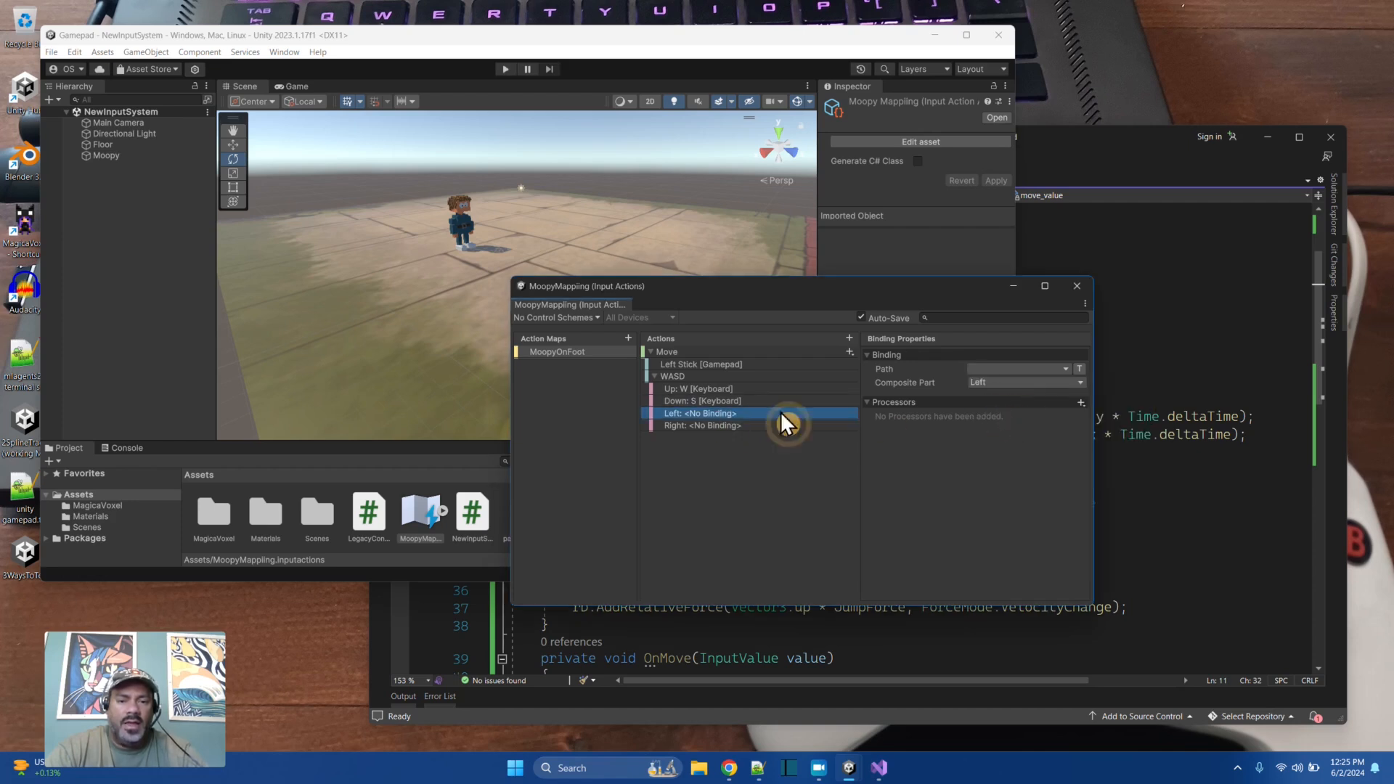
click(1027, 370)
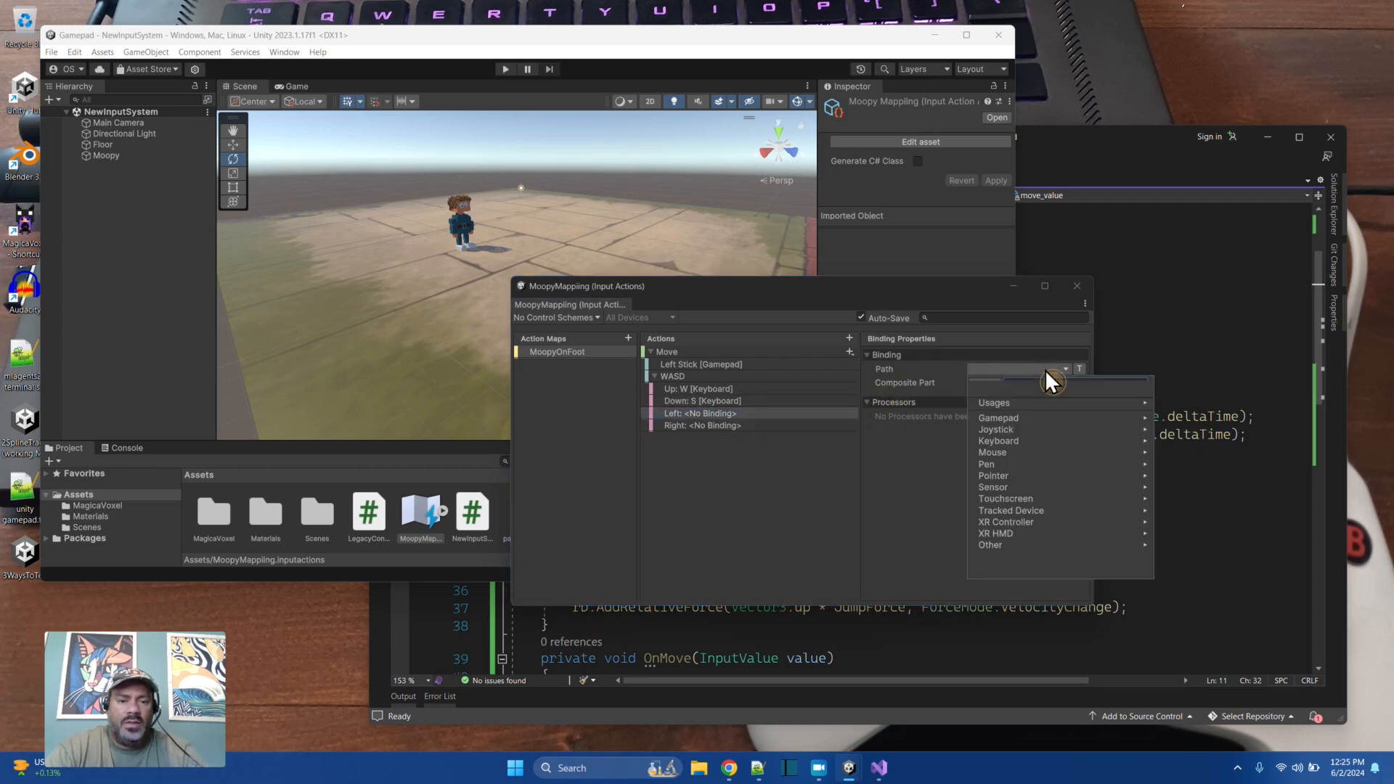
click(973, 382)
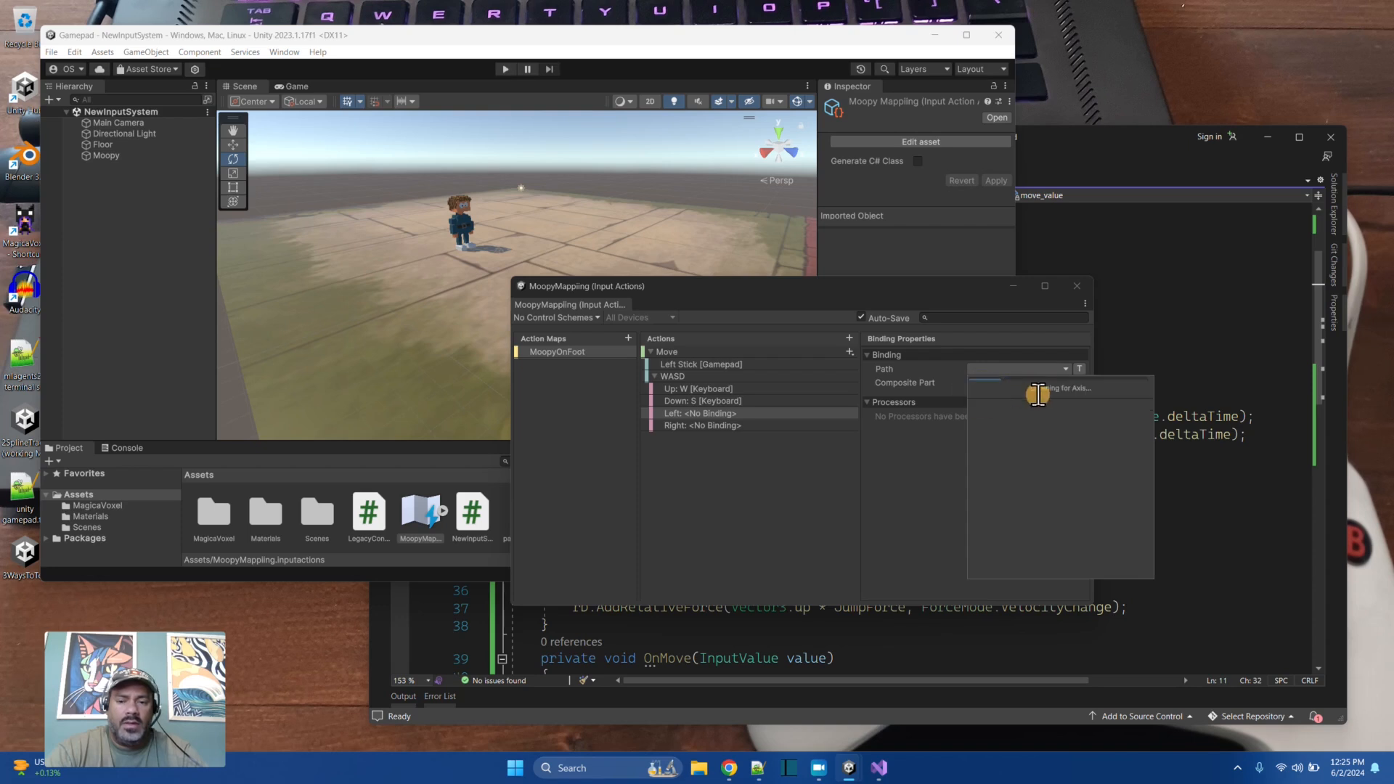
key(a)
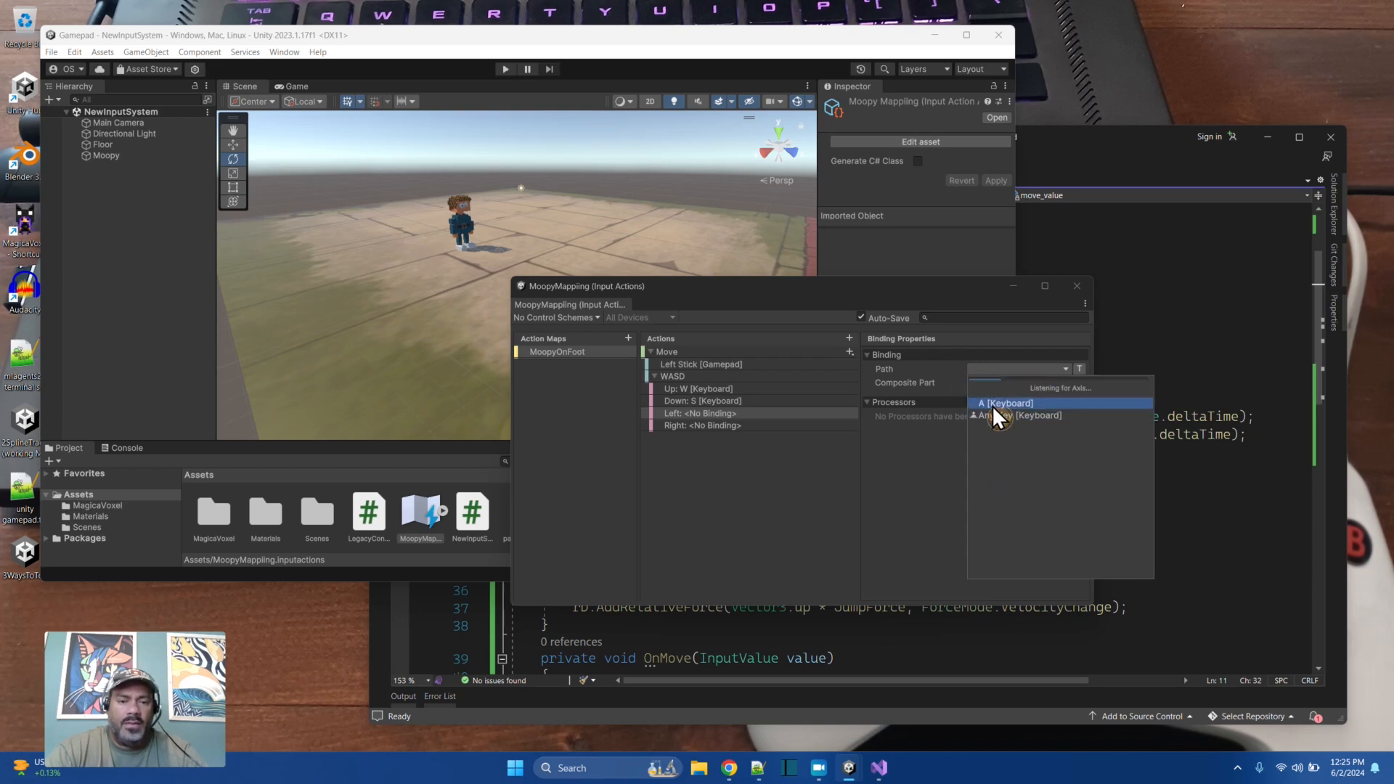
click(992, 405)
Step: Bind the Right part of the WASD composite to D [Keyboard] by listening for the key
click(726, 426)
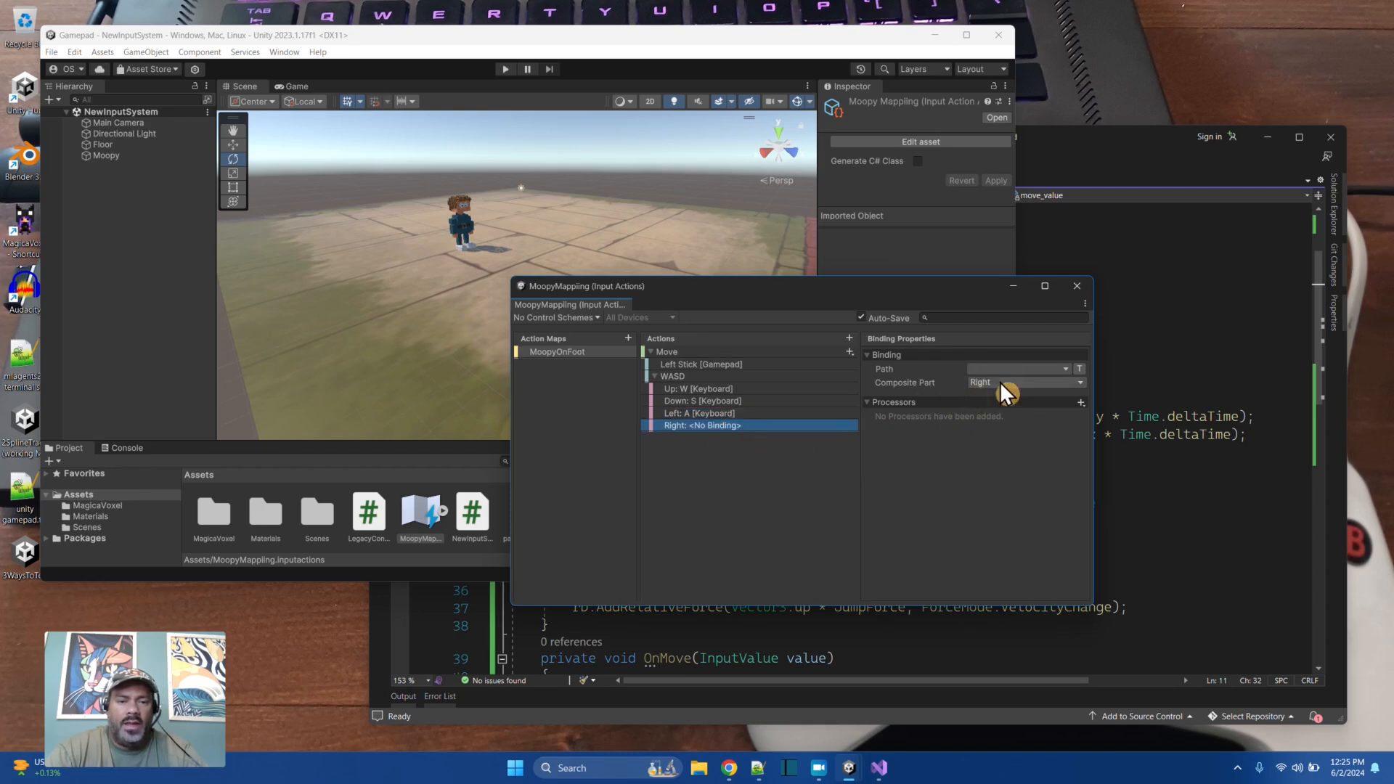
click(1064, 369)
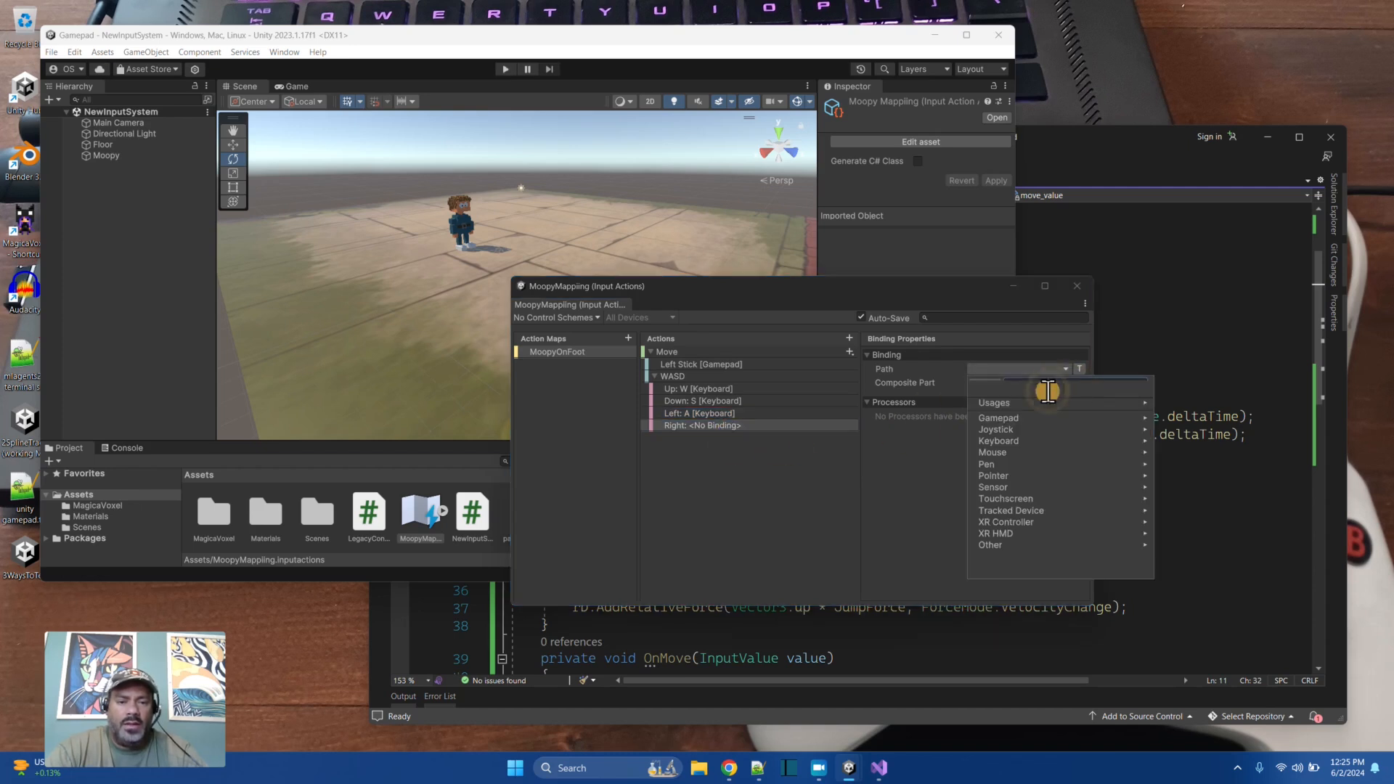
click(977, 379)
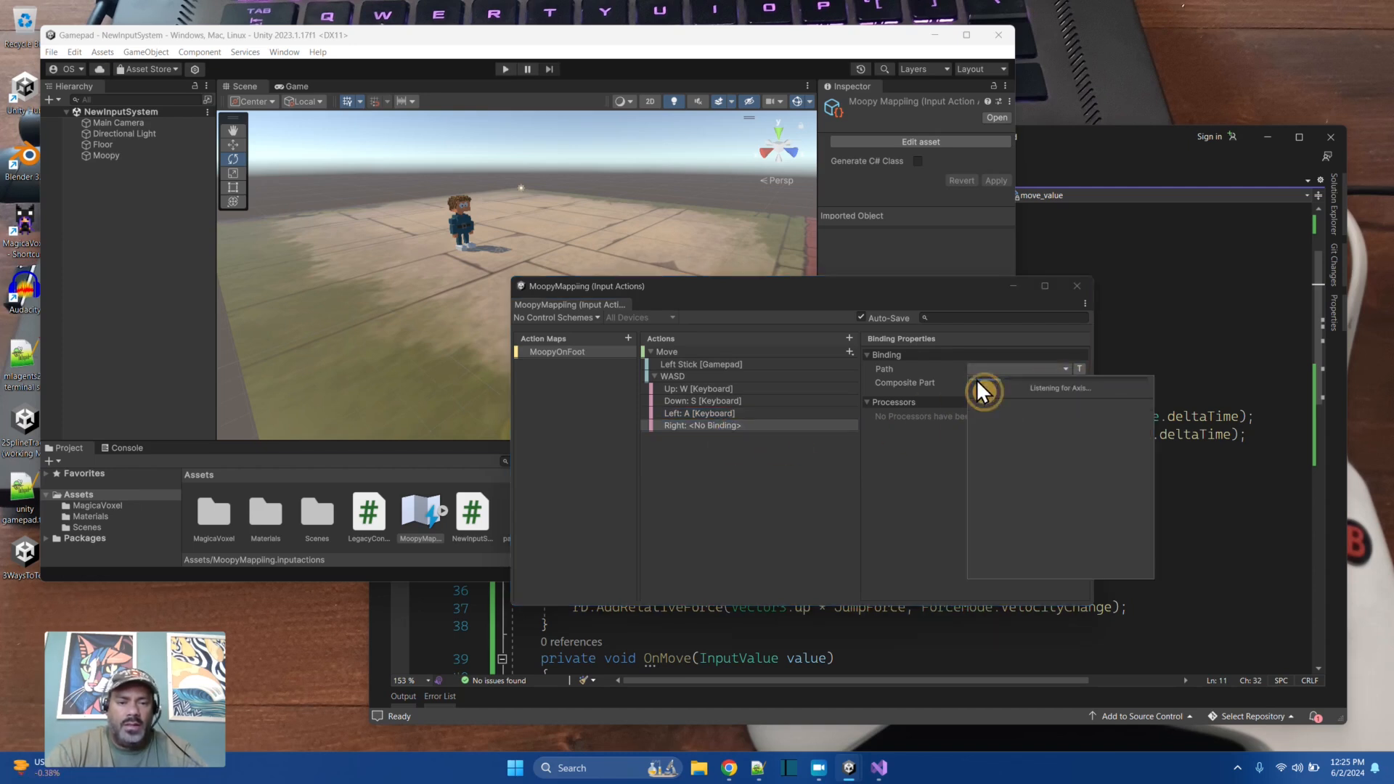
key(d)
click(1005, 404)
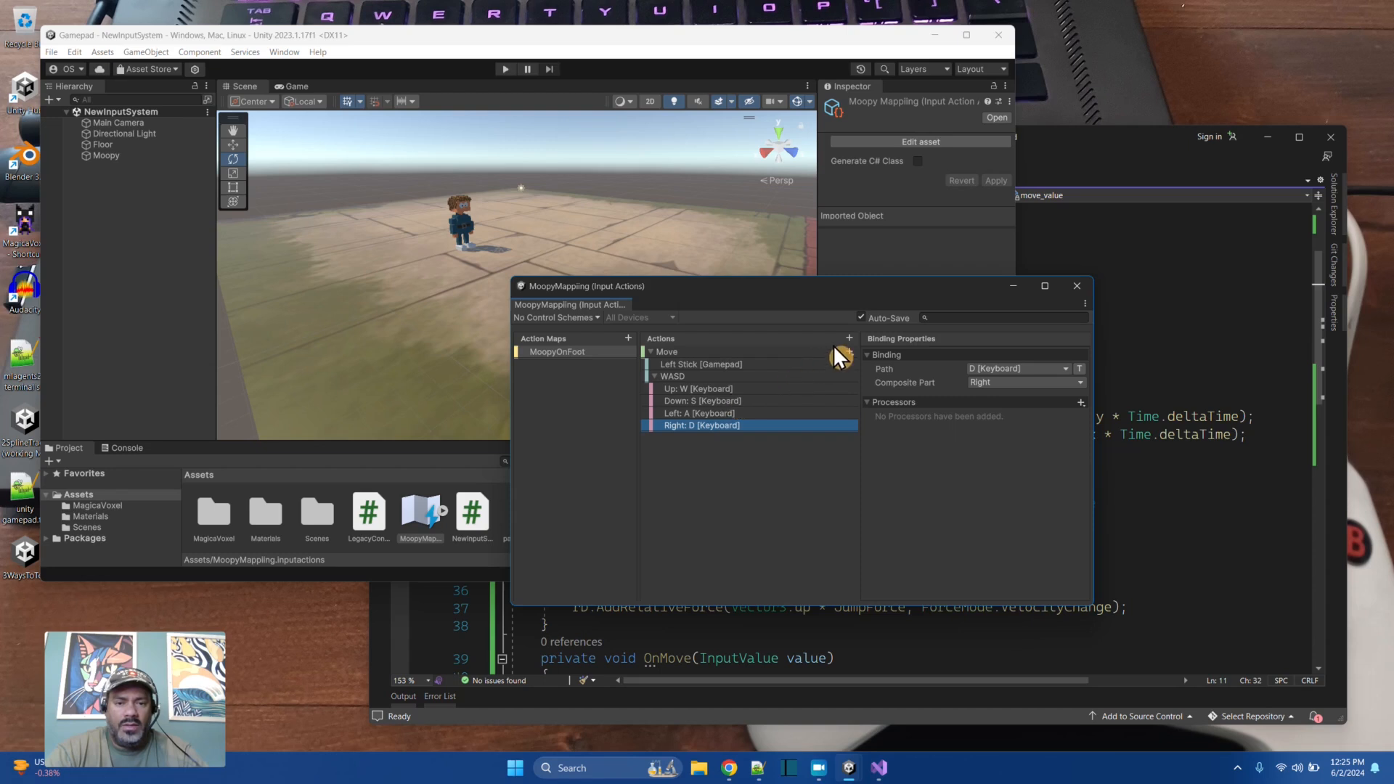
Step: Add a second Up/Down/Left/Right composite binding to the Move action and name it ArrowKeys
click(851, 351)
click(882, 378)
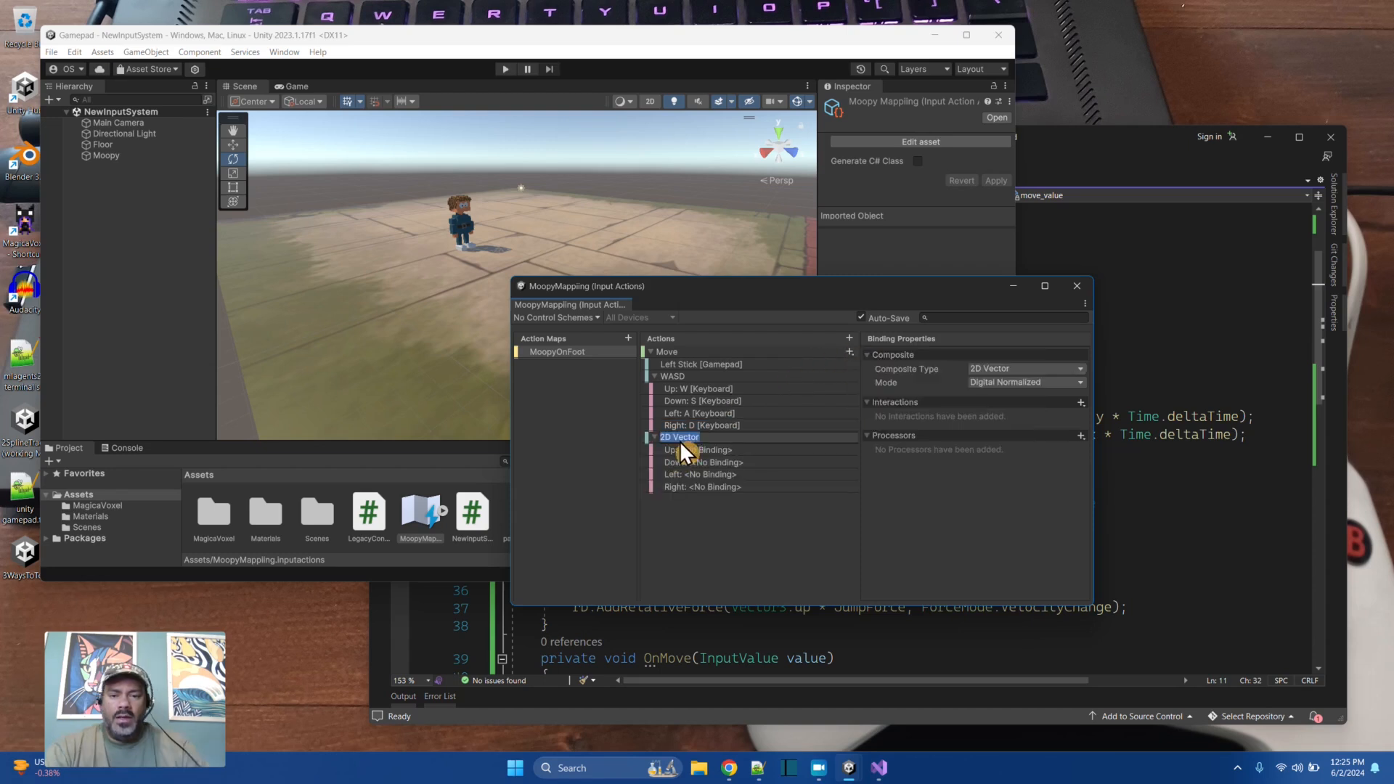
text(ArrowsKeys)
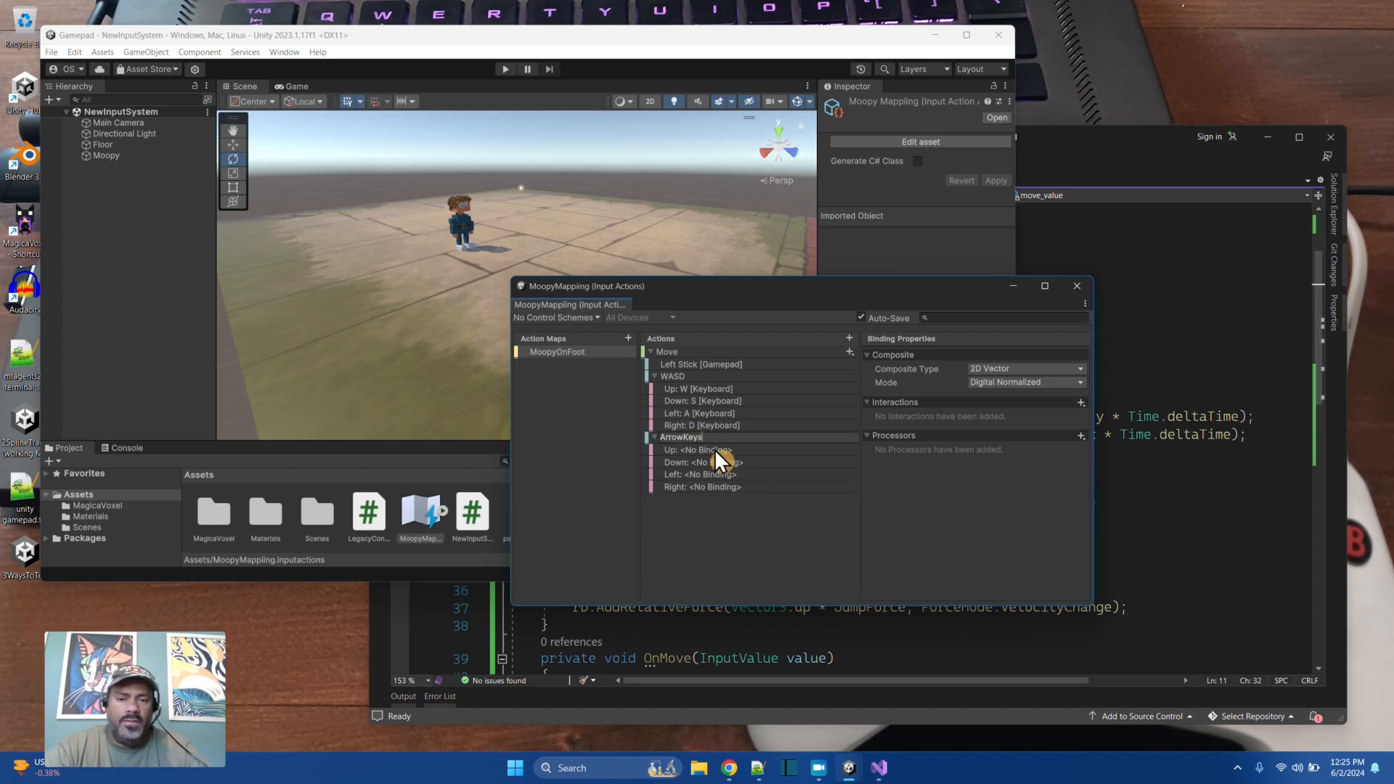
Step: Bind the Up part of the ArrowKeys composite to Up Arrow [Keyboard] by listening for the key
click(714, 449)
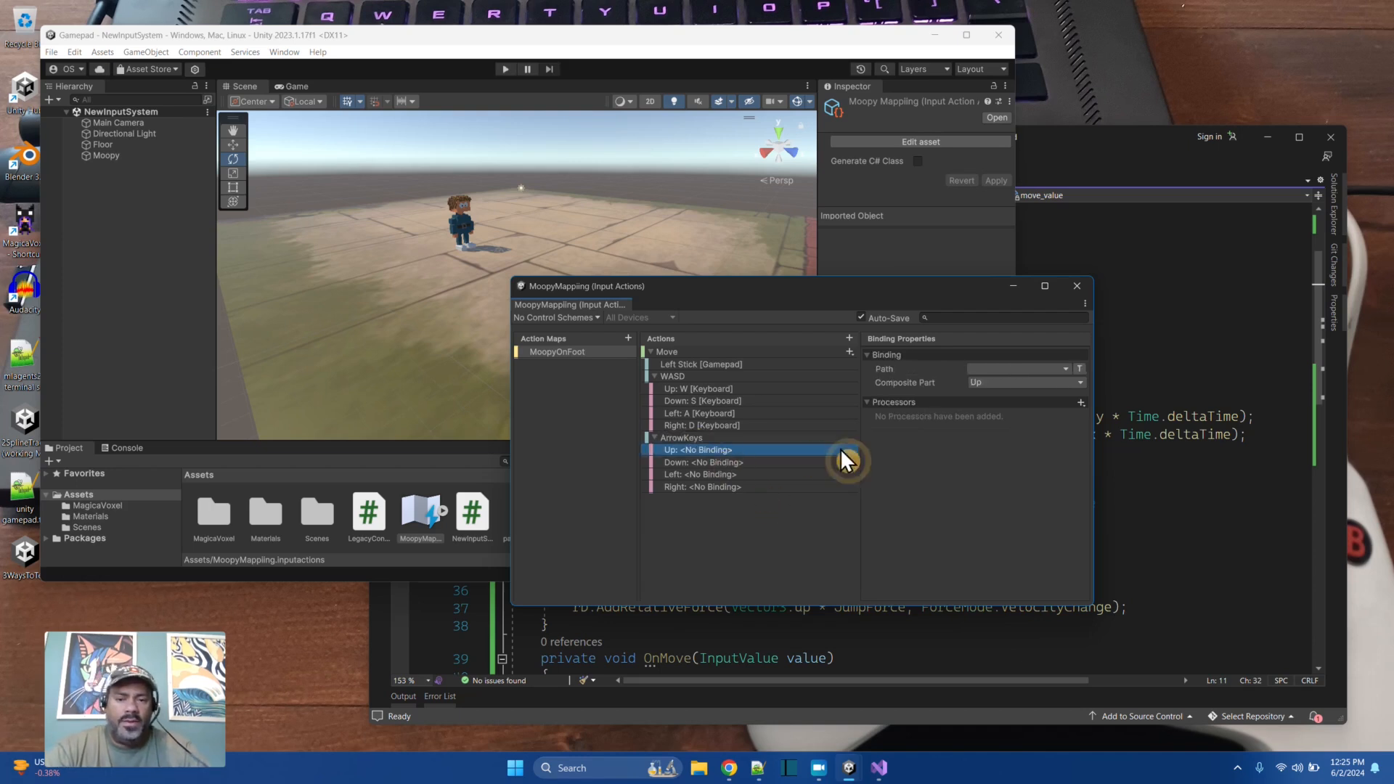
click(1016, 368)
click(983, 379)
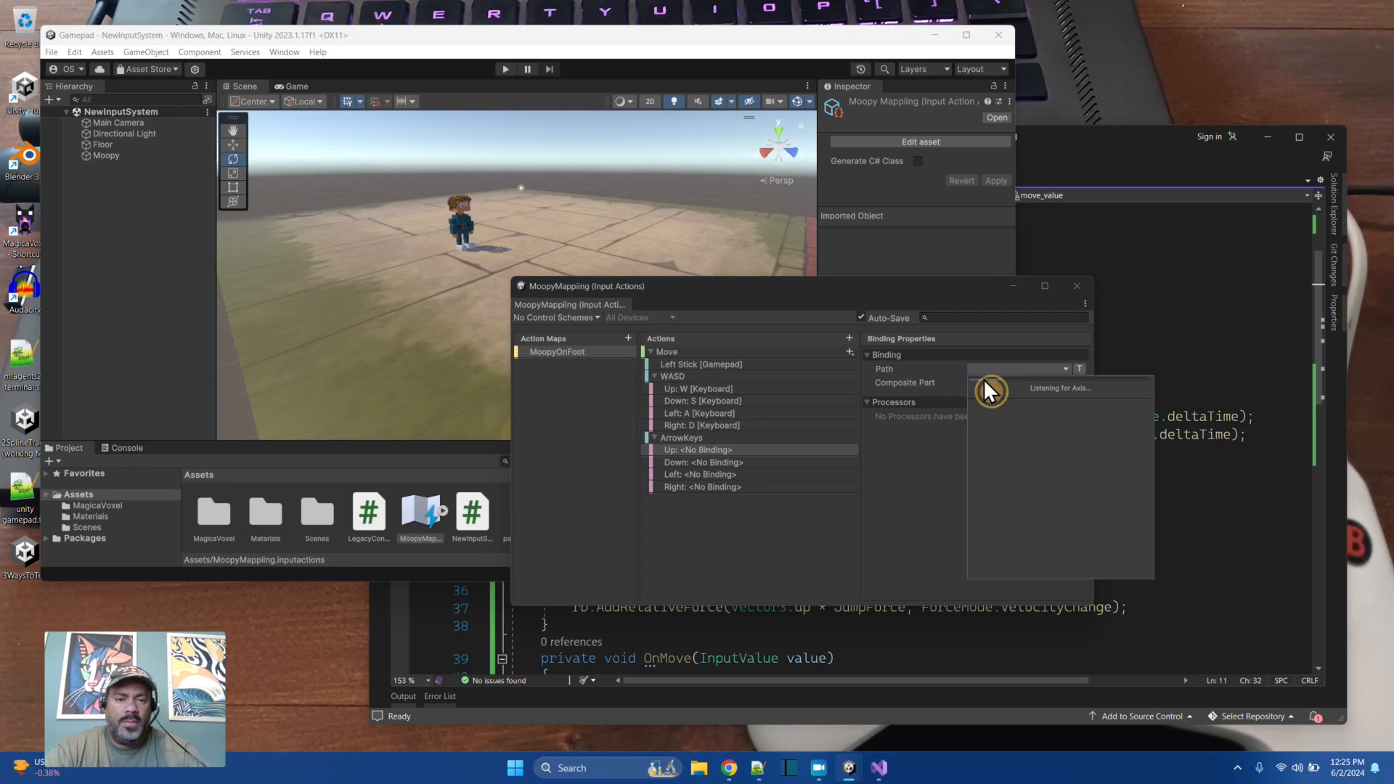
key(Up)
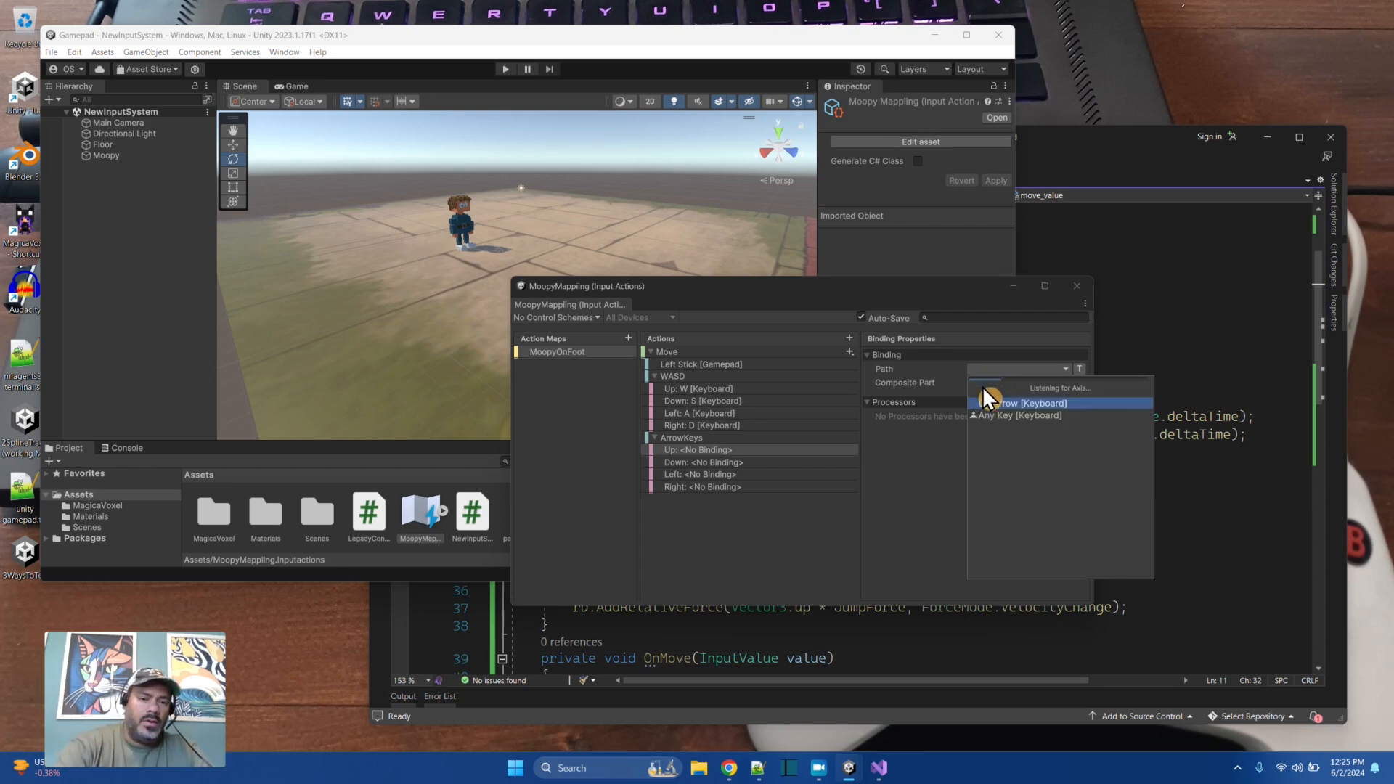
click(1042, 404)
Step: Bind the Down part of the ArrowKeys composite to Down Arrow [Keyboard] by listening for the key
click(1022, 369)
click(1036, 392)
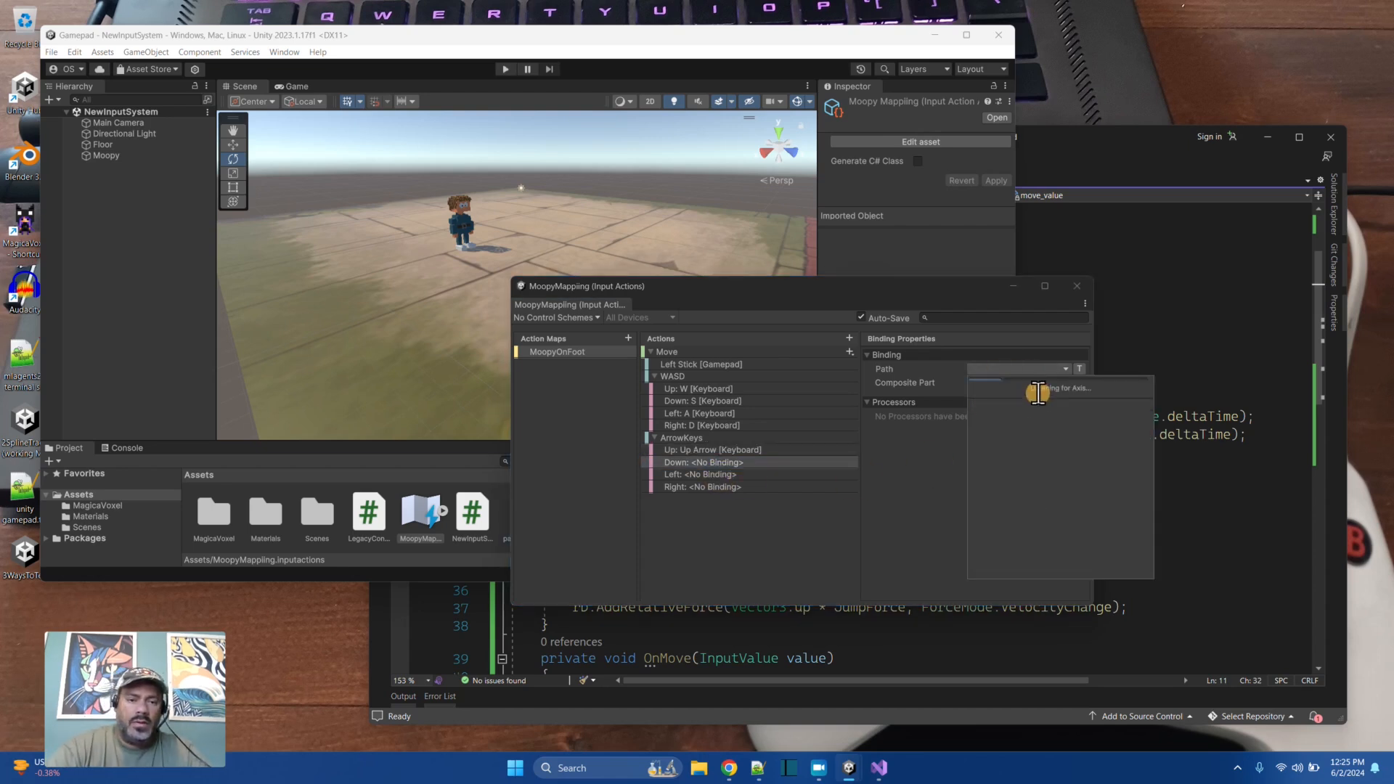
key(Down)
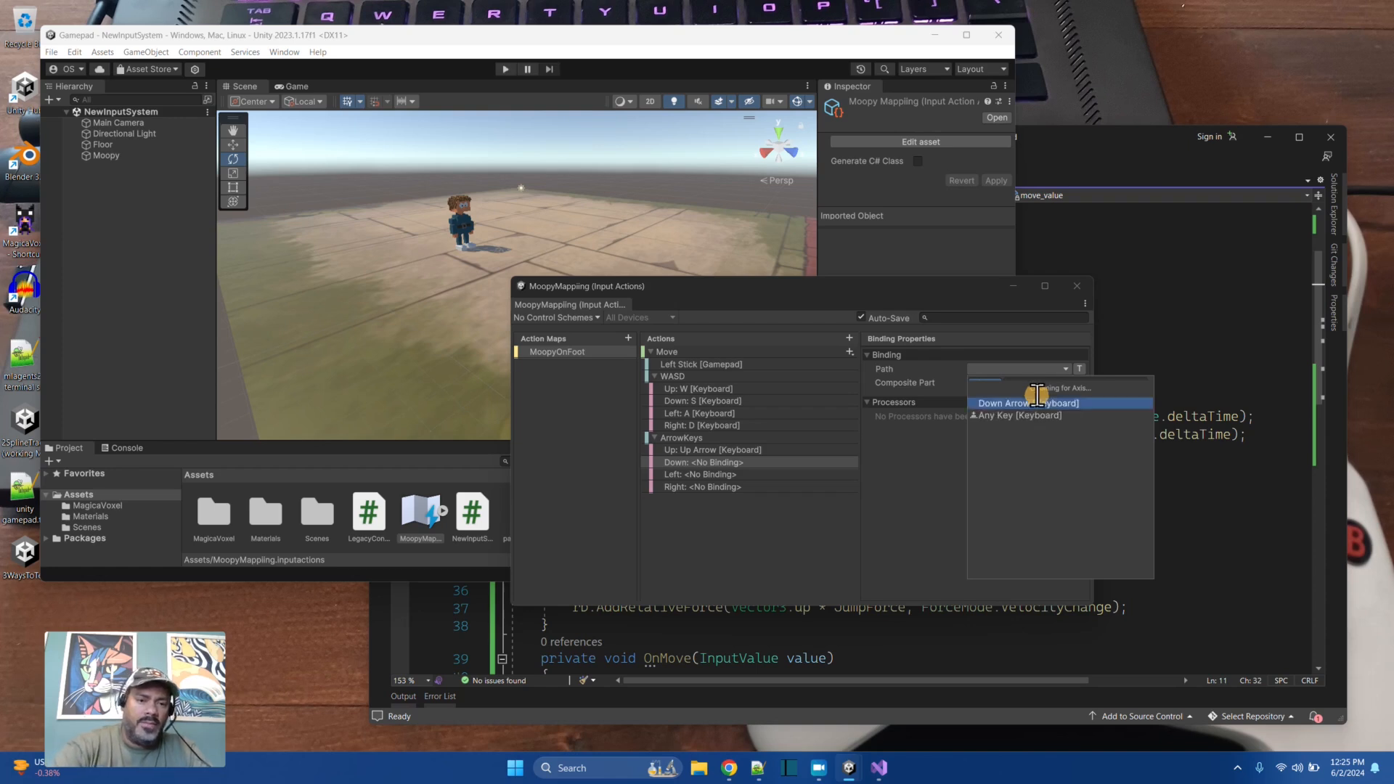
click(1031, 399)
Step: Bind the Left part of the ArrowKeys composite to Left Arrow [Keyboard] by listening for the key
click(717, 476)
click(1046, 369)
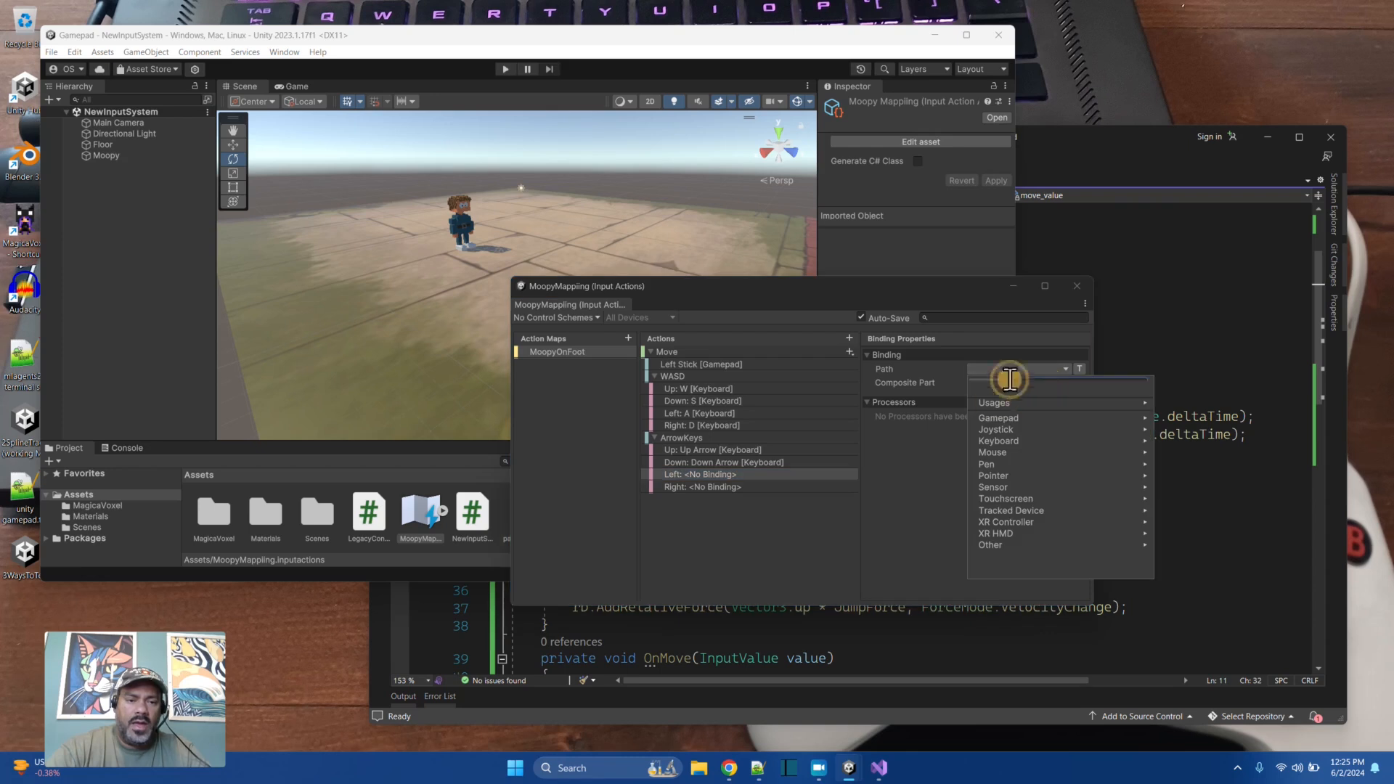
click(991, 383)
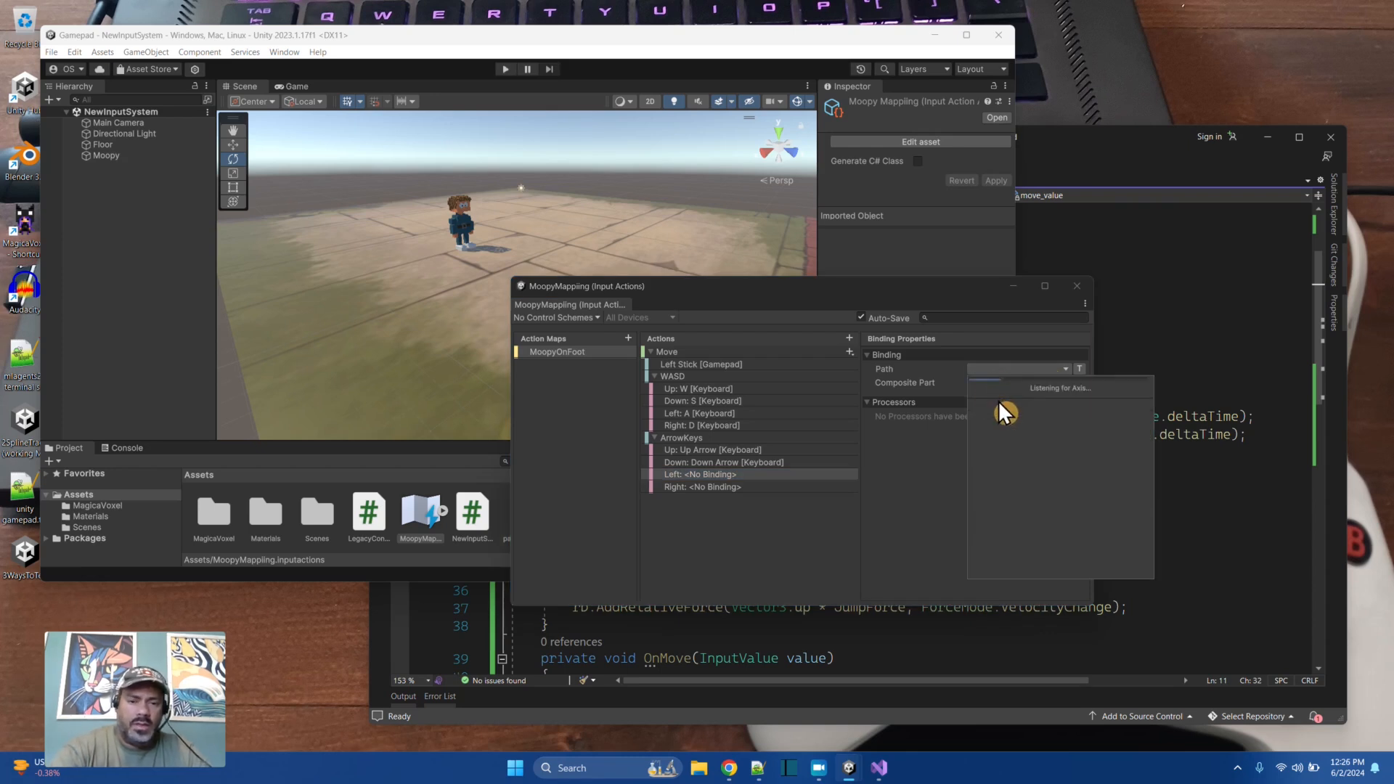
key(Left)
click(998, 399)
Step: Bind the Right part of the ArrowKeys composite to Right Arrow [Keyboard] by listening for the key
click(731, 488)
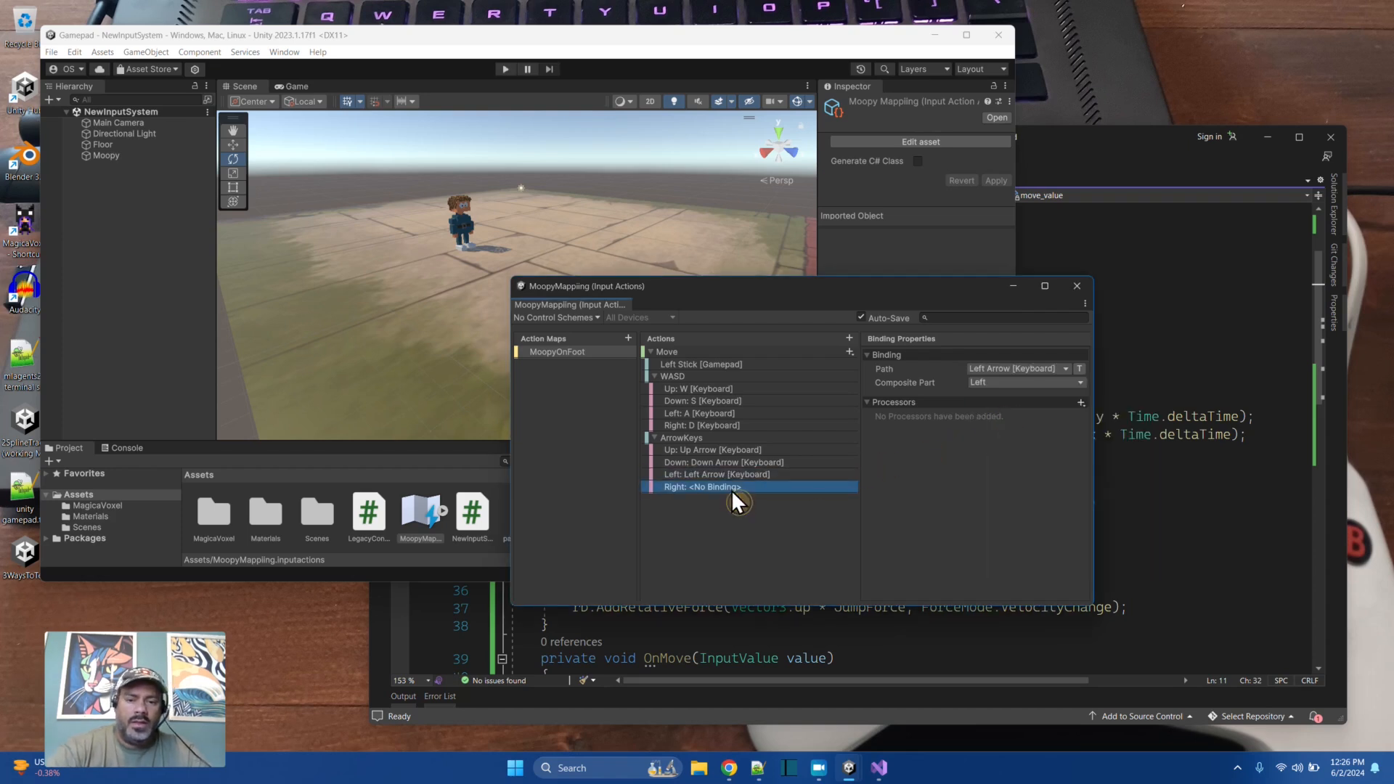
click(1066, 369)
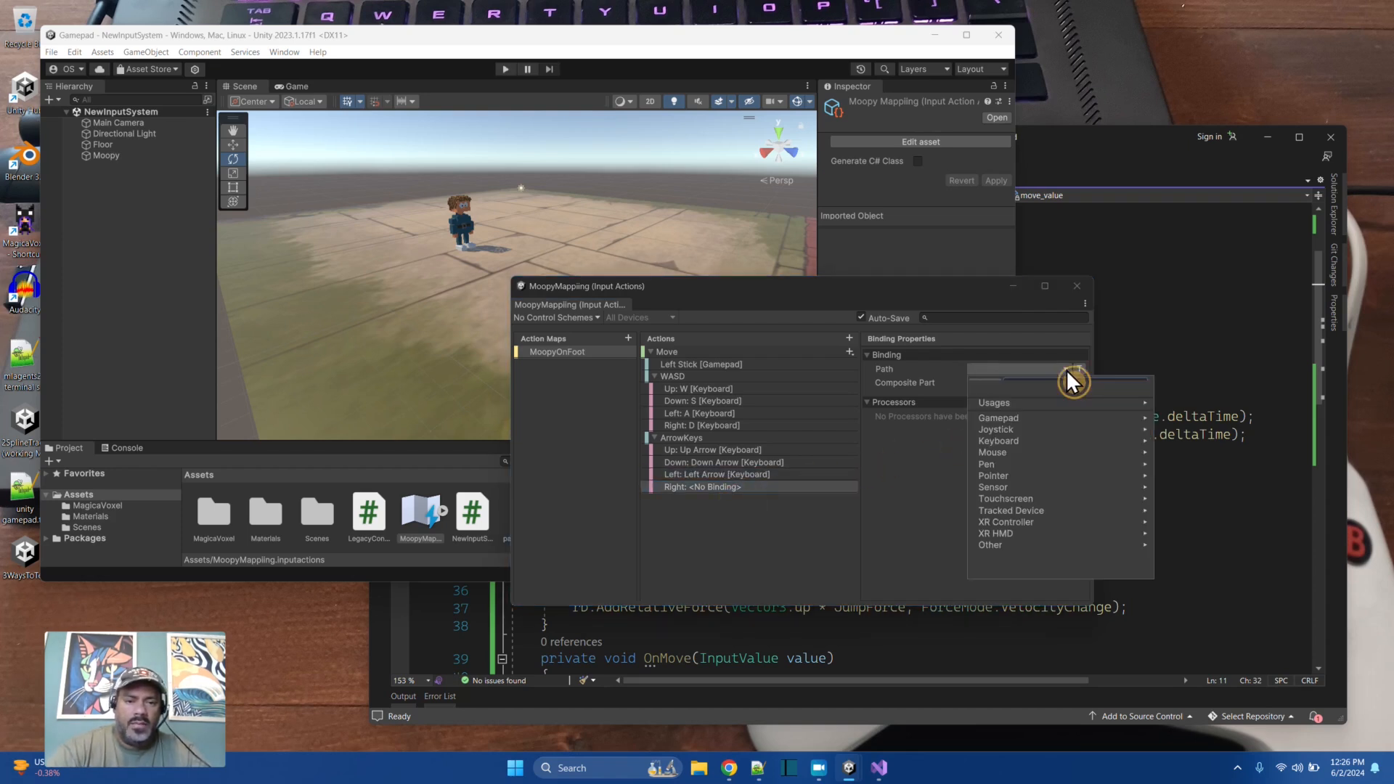
click(981, 382)
key(Right)
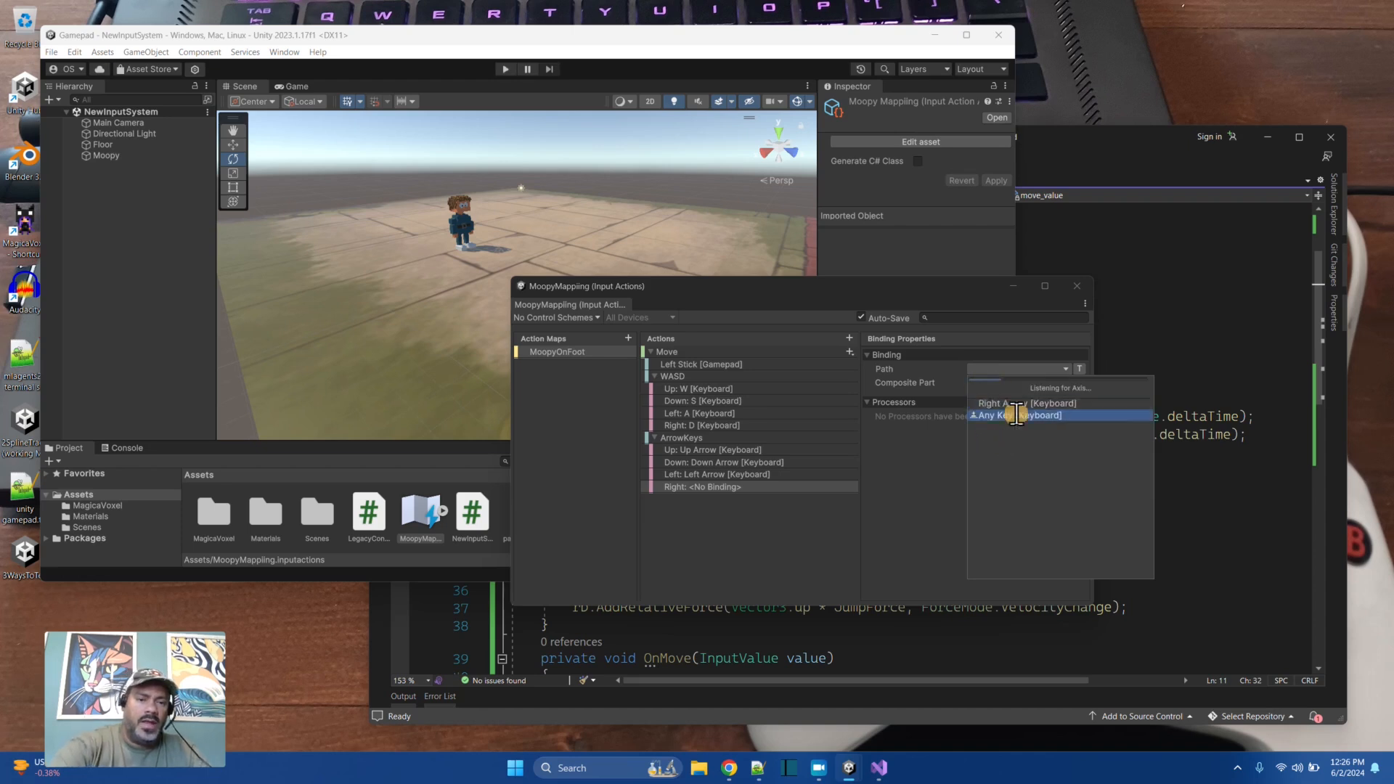
click(1014, 401)
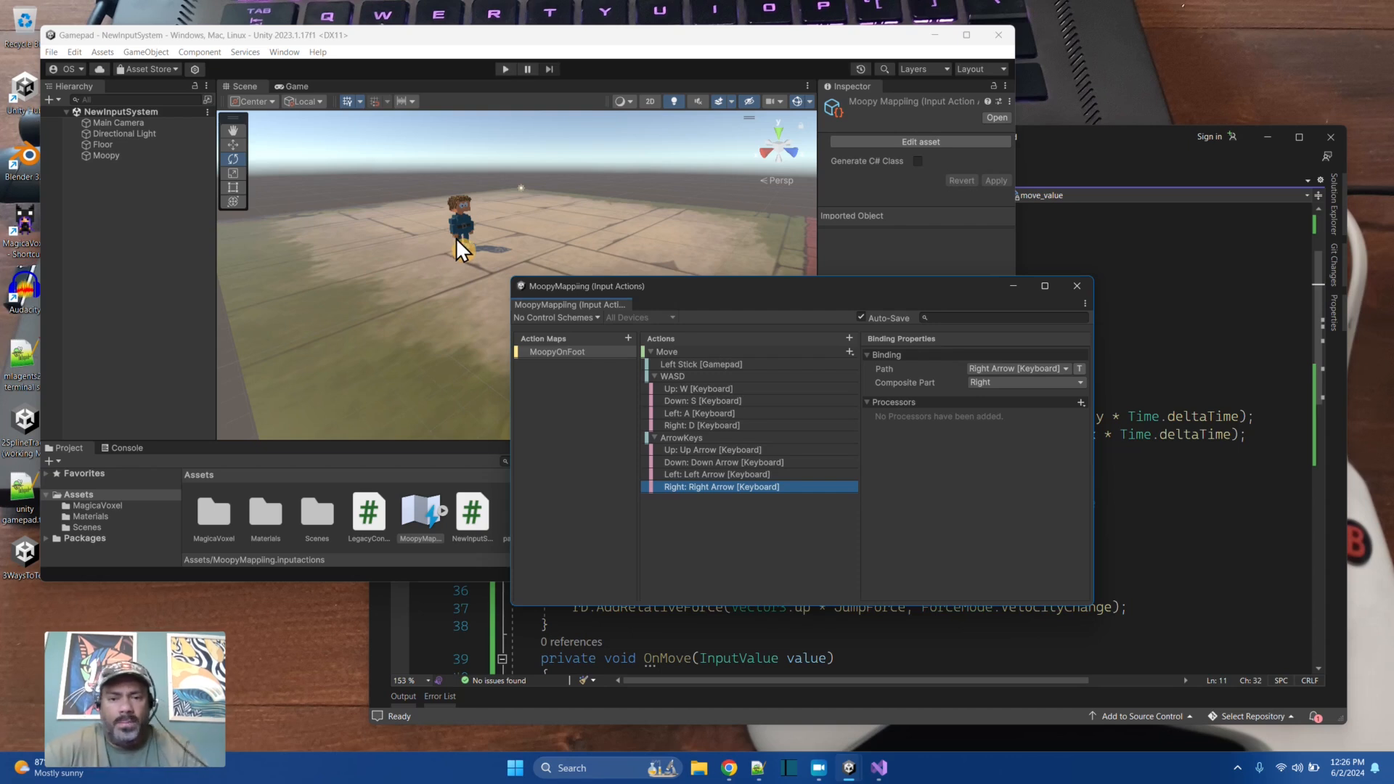
Step: Add a new action named Jump to the MoopyOnFoot action map
click(848, 337)
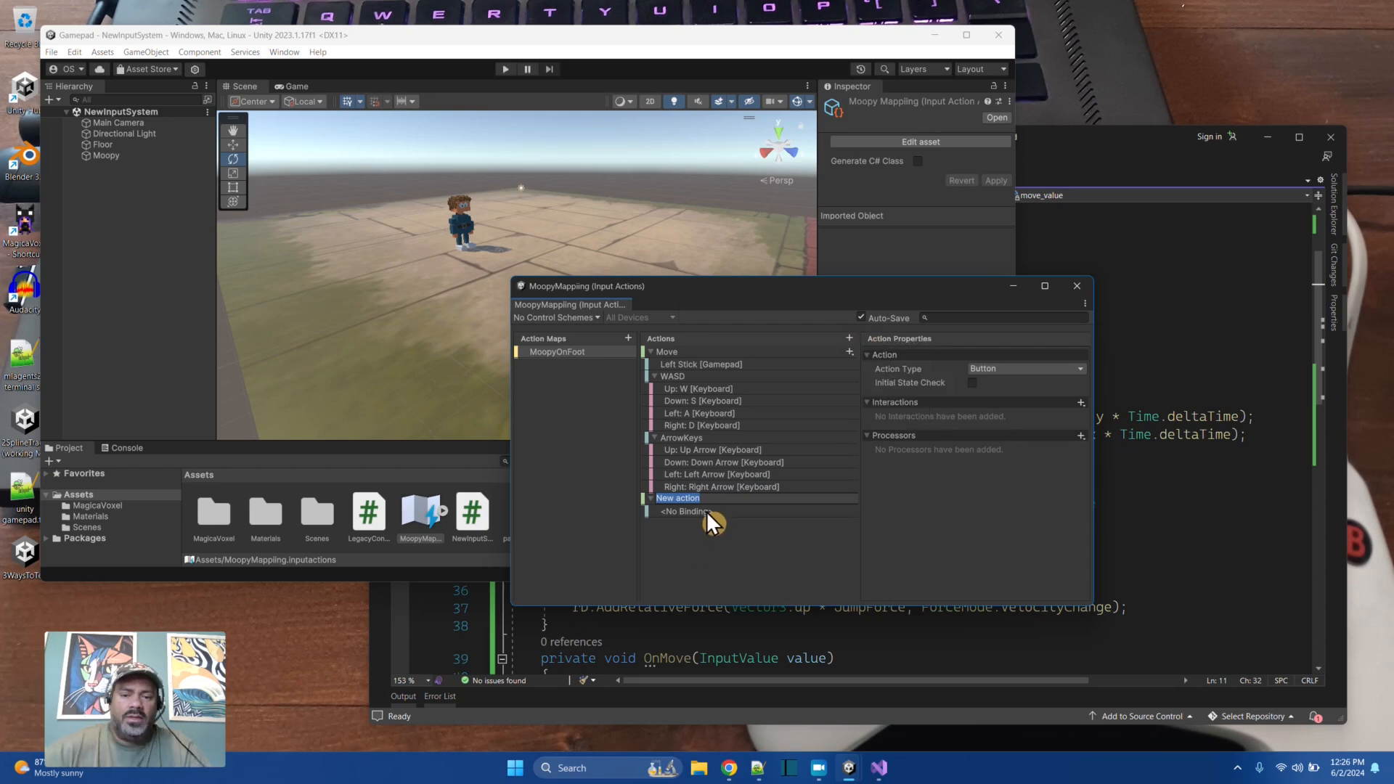
text(Jump)
key(Return)
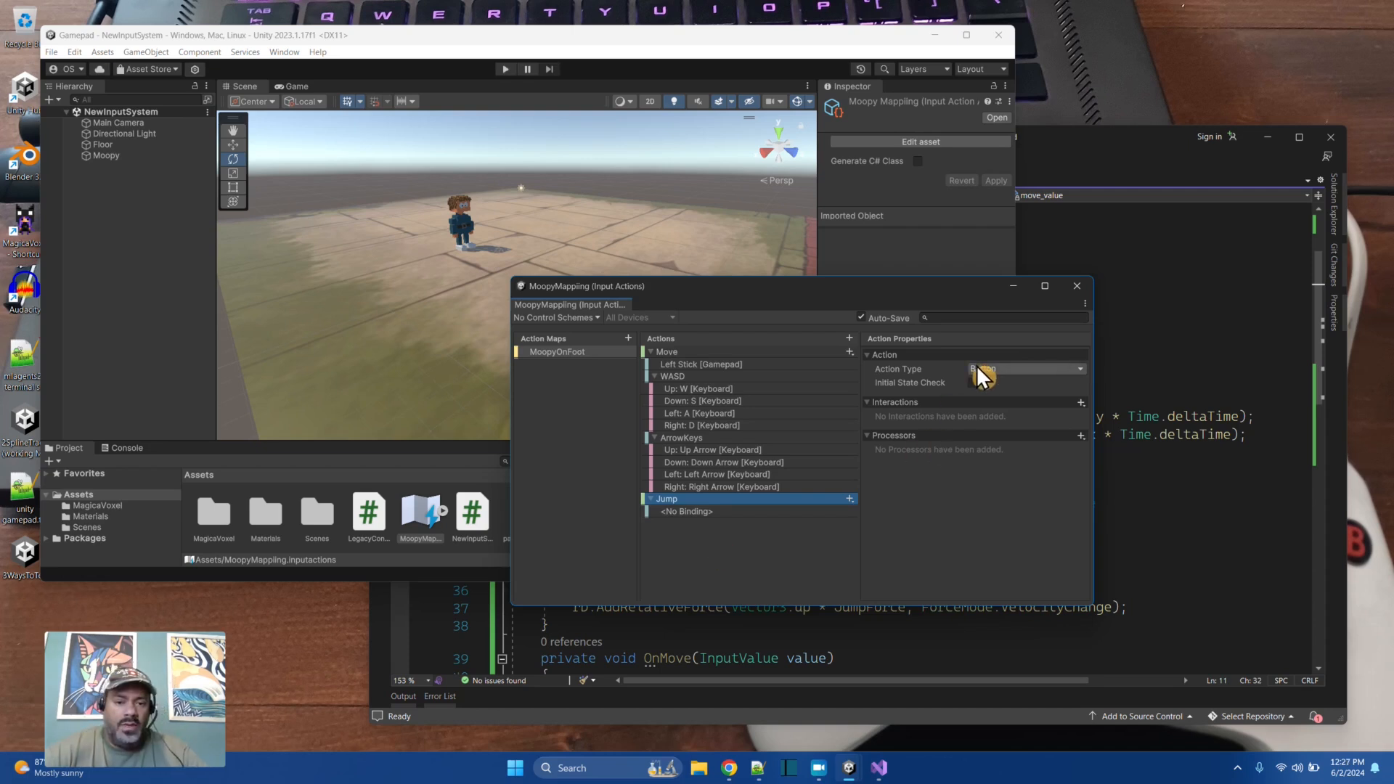
Step: Bind the Jump action's empty binding to Button South [Gamepad] by listening for the button
click(694, 512)
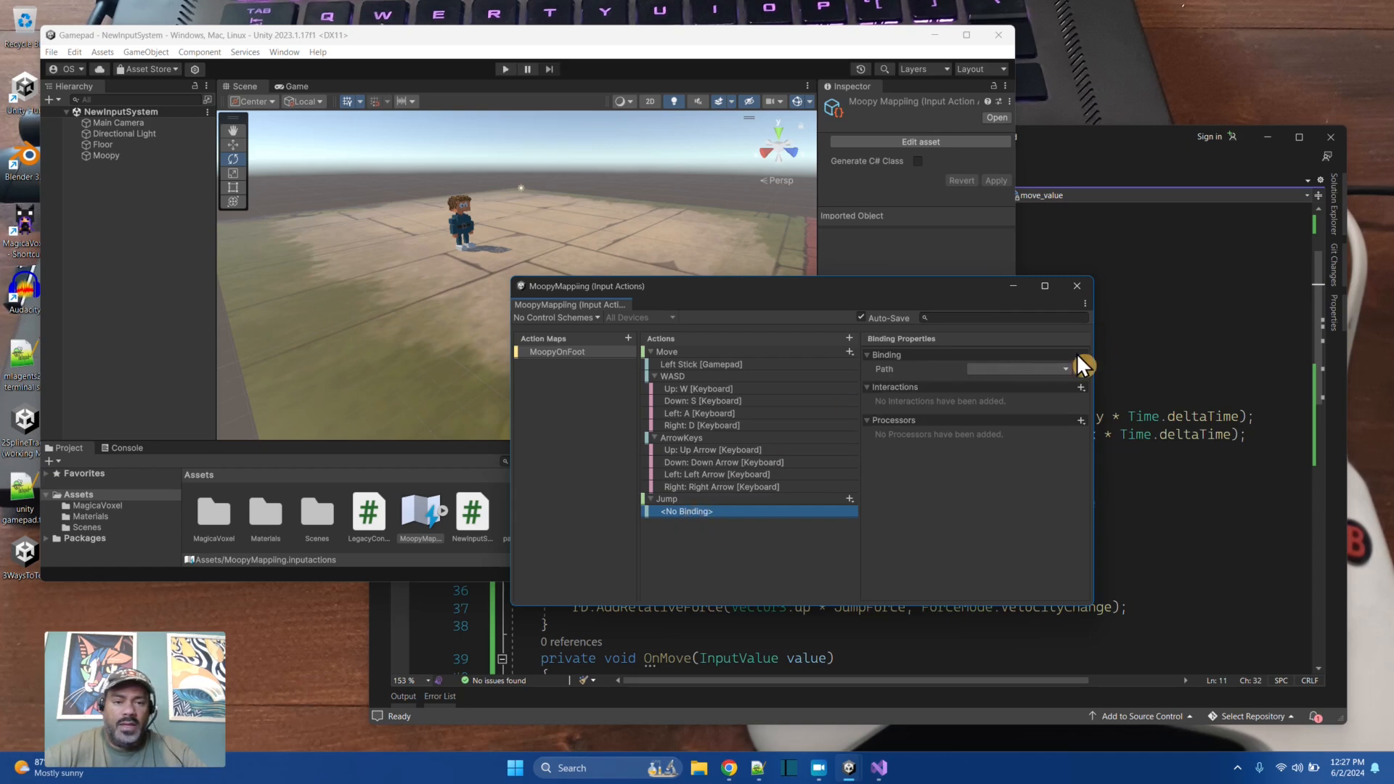
click(1063, 368)
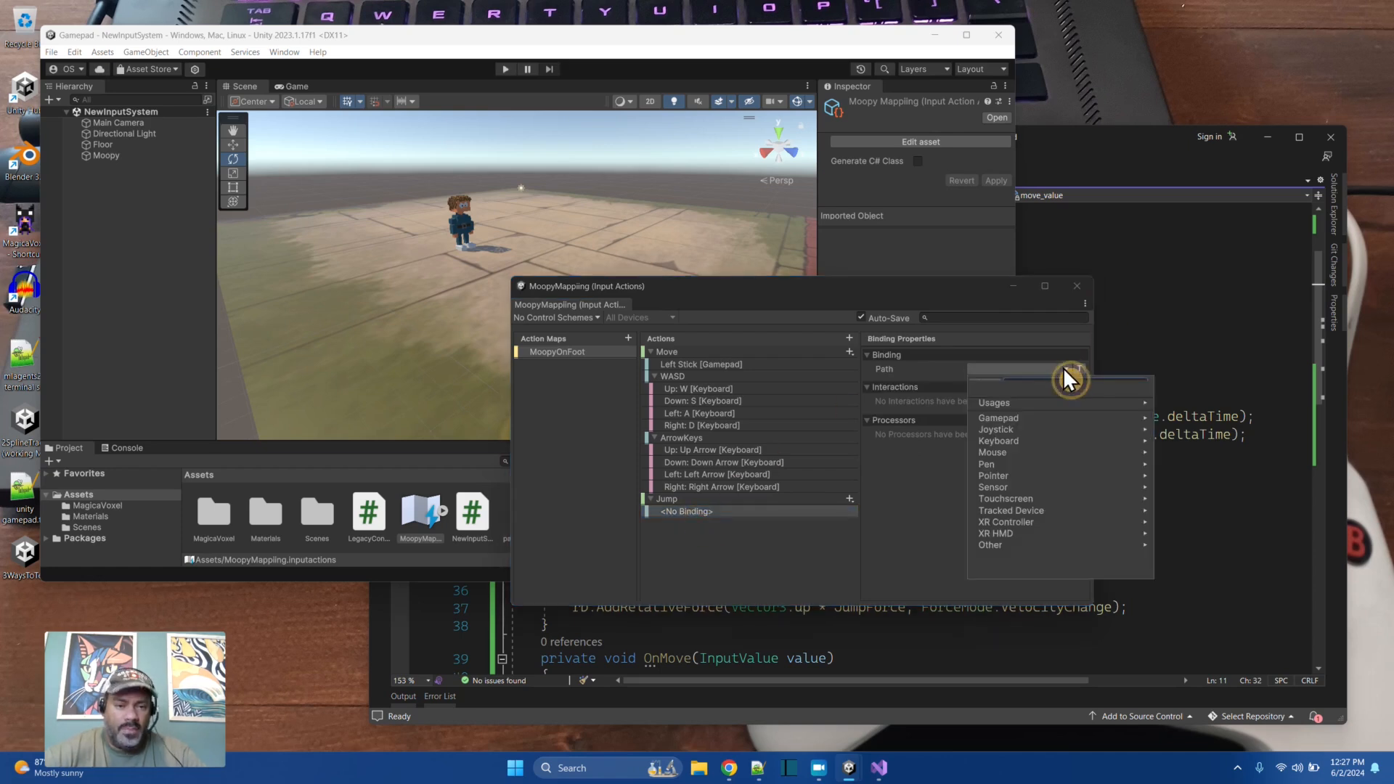
click(992, 380)
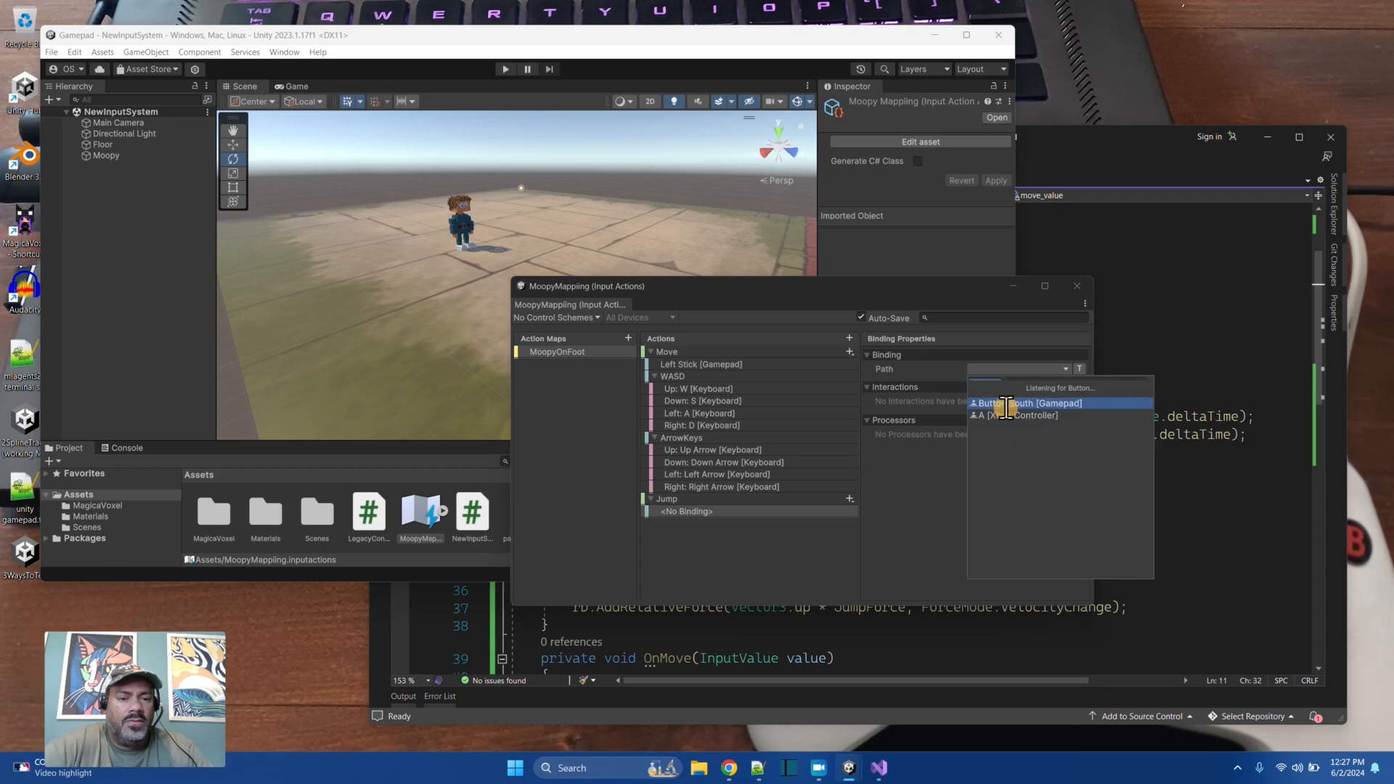
click(1064, 403)
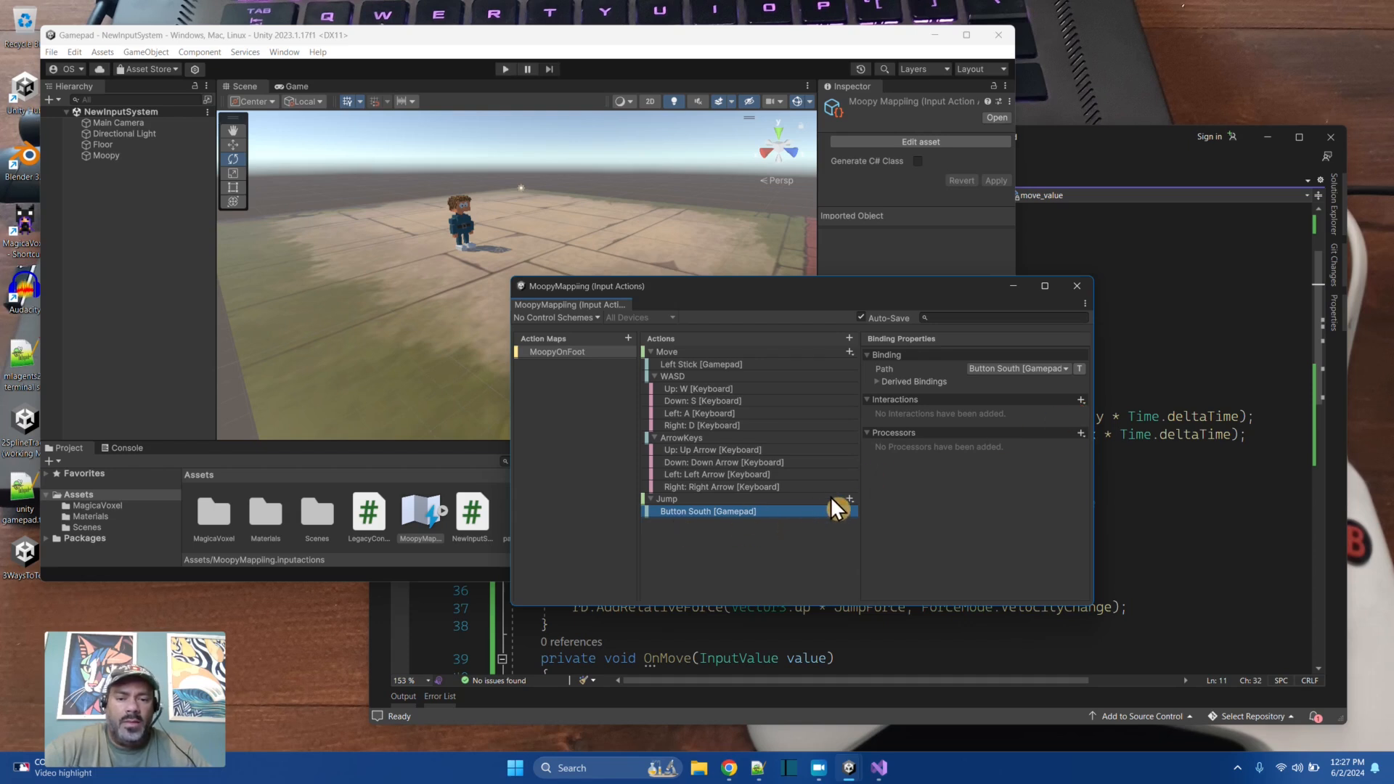
Step: Add a second binding to the Jump action and set it to Space [Keyboard] by listening for the key
click(849, 499)
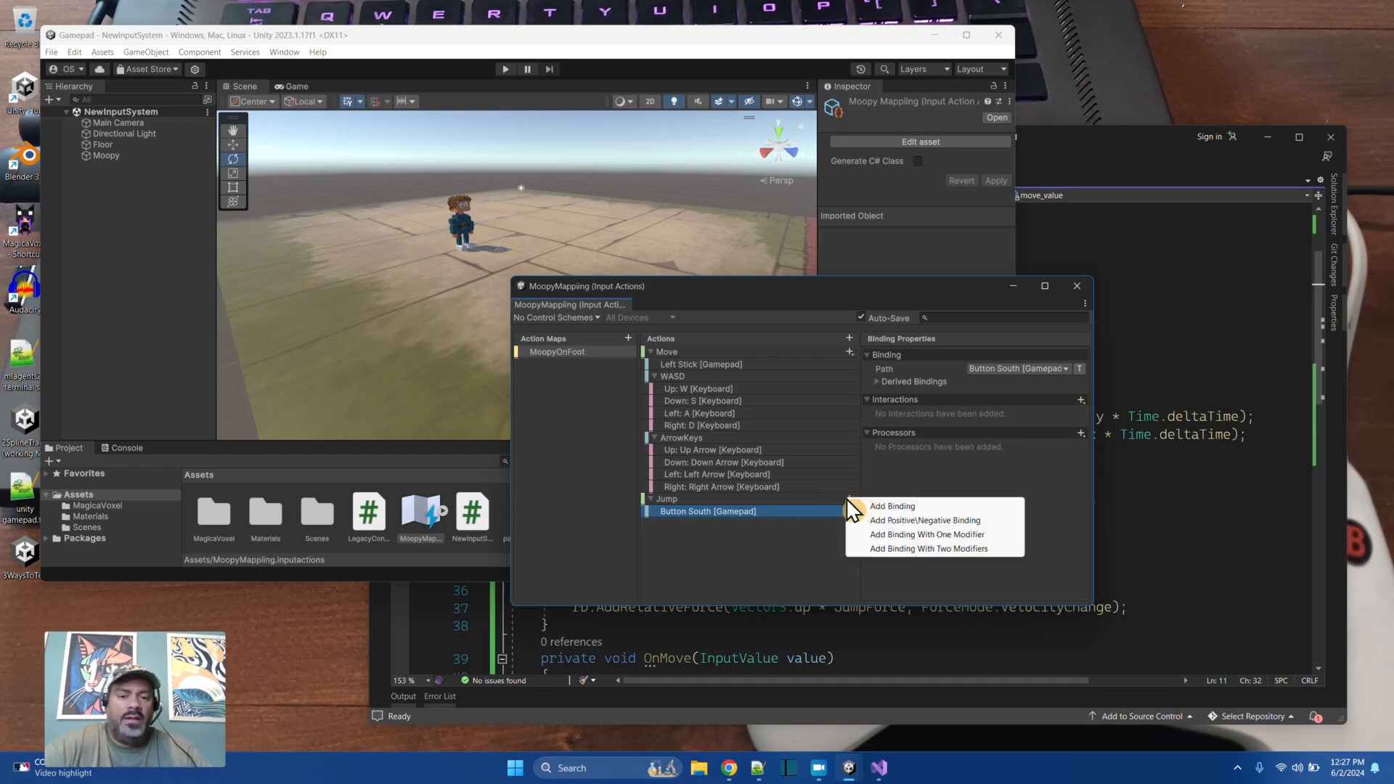
click(896, 507)
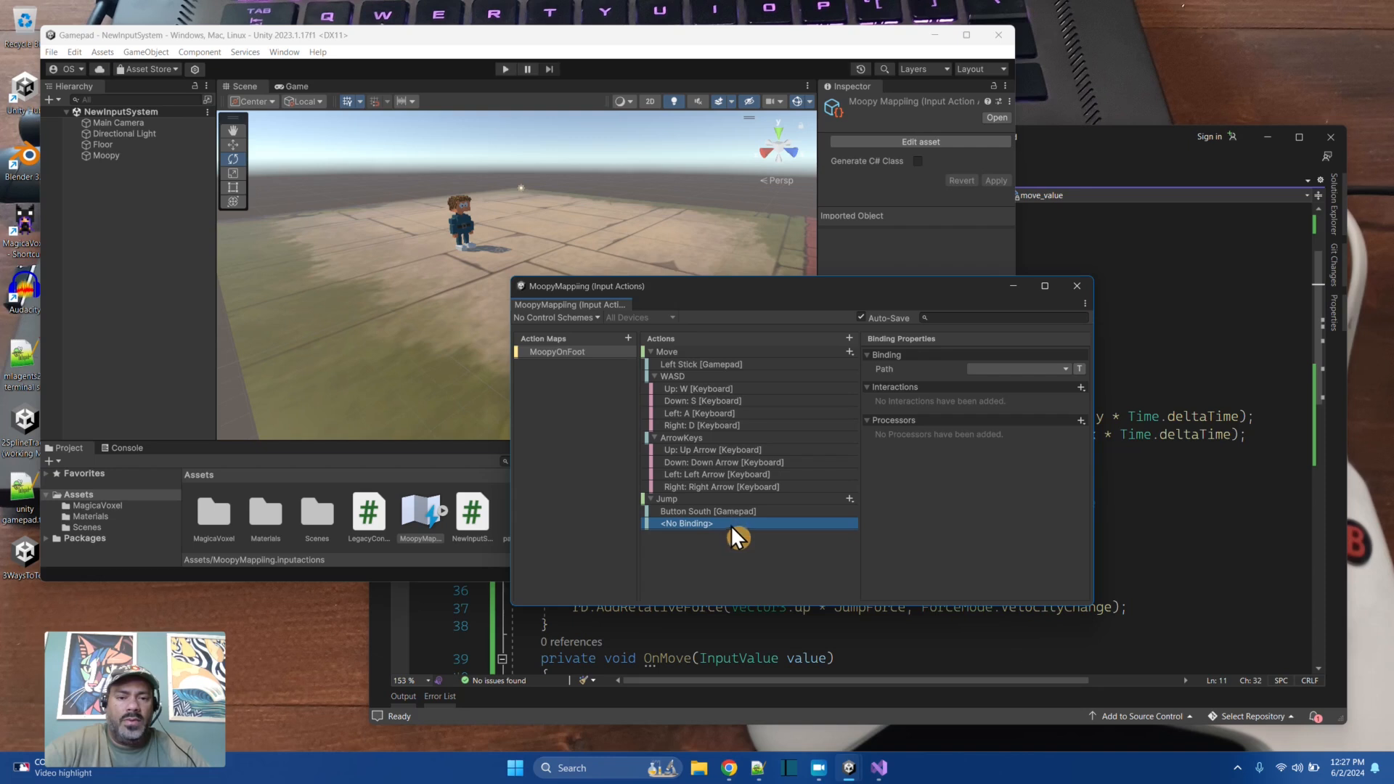
click(983, 370)
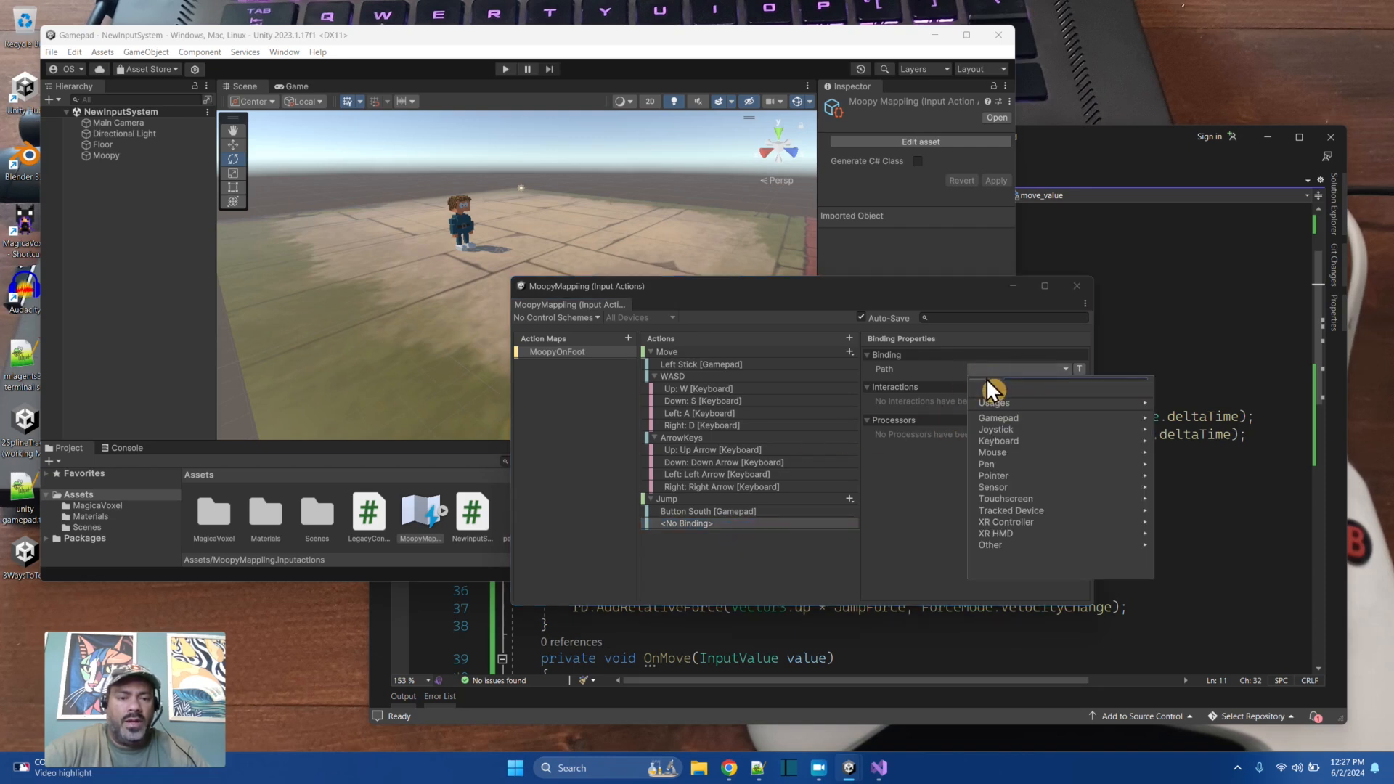
click(987, 382)
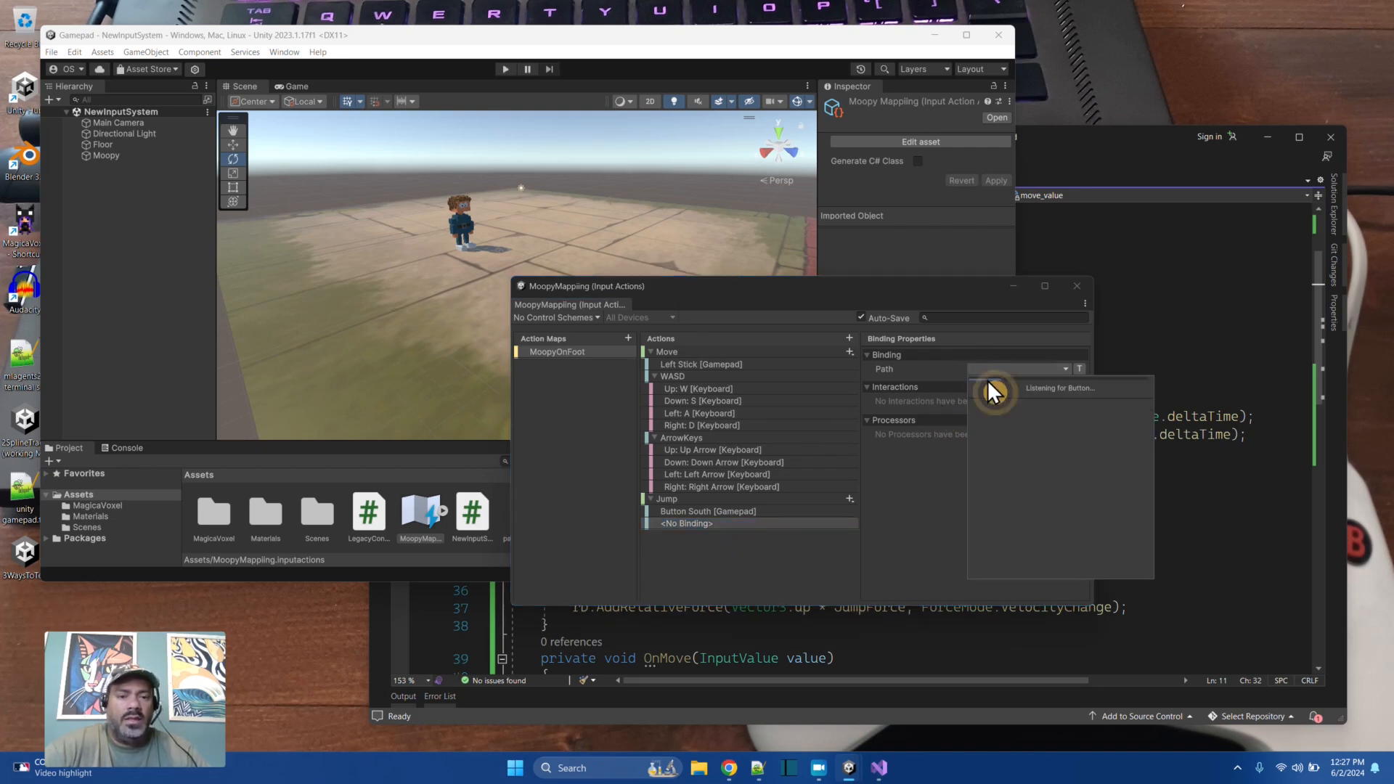
key(space)
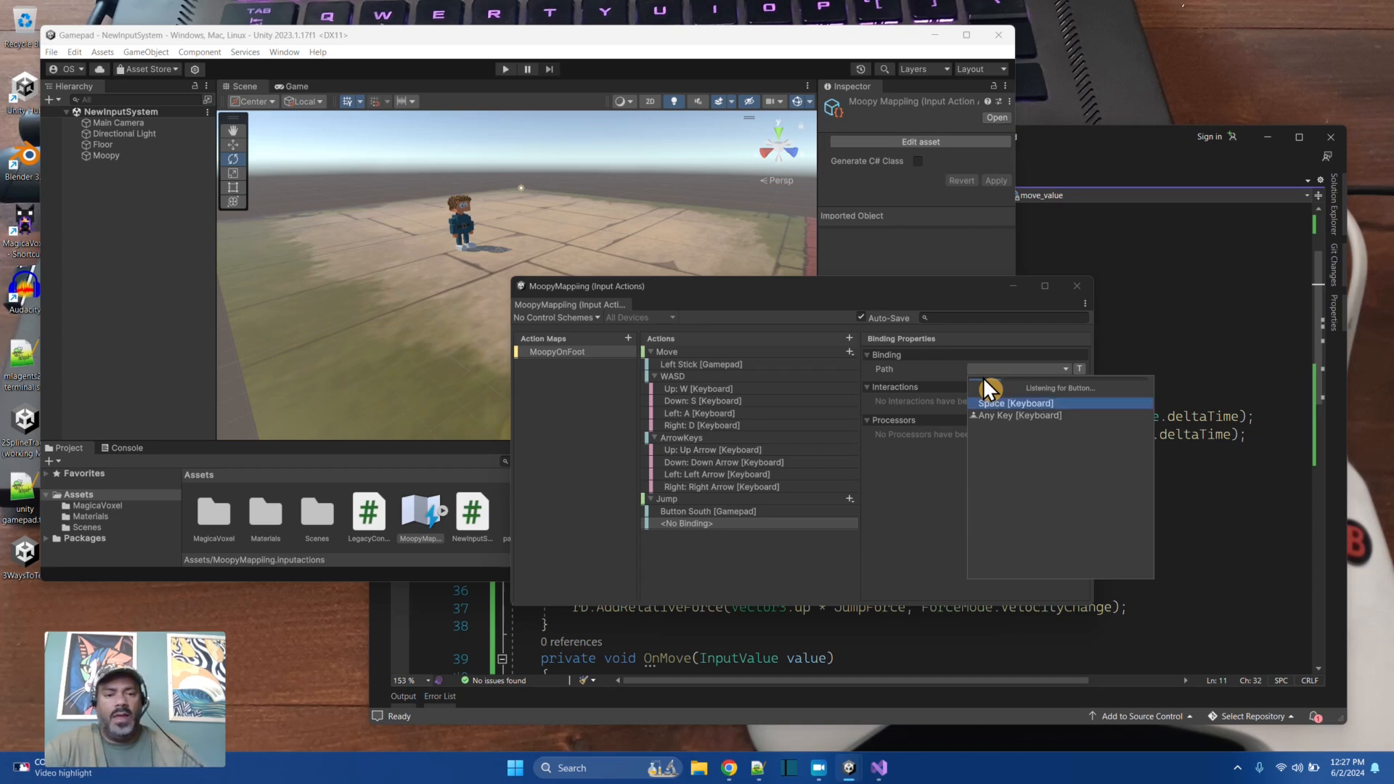
click(1003, 402)
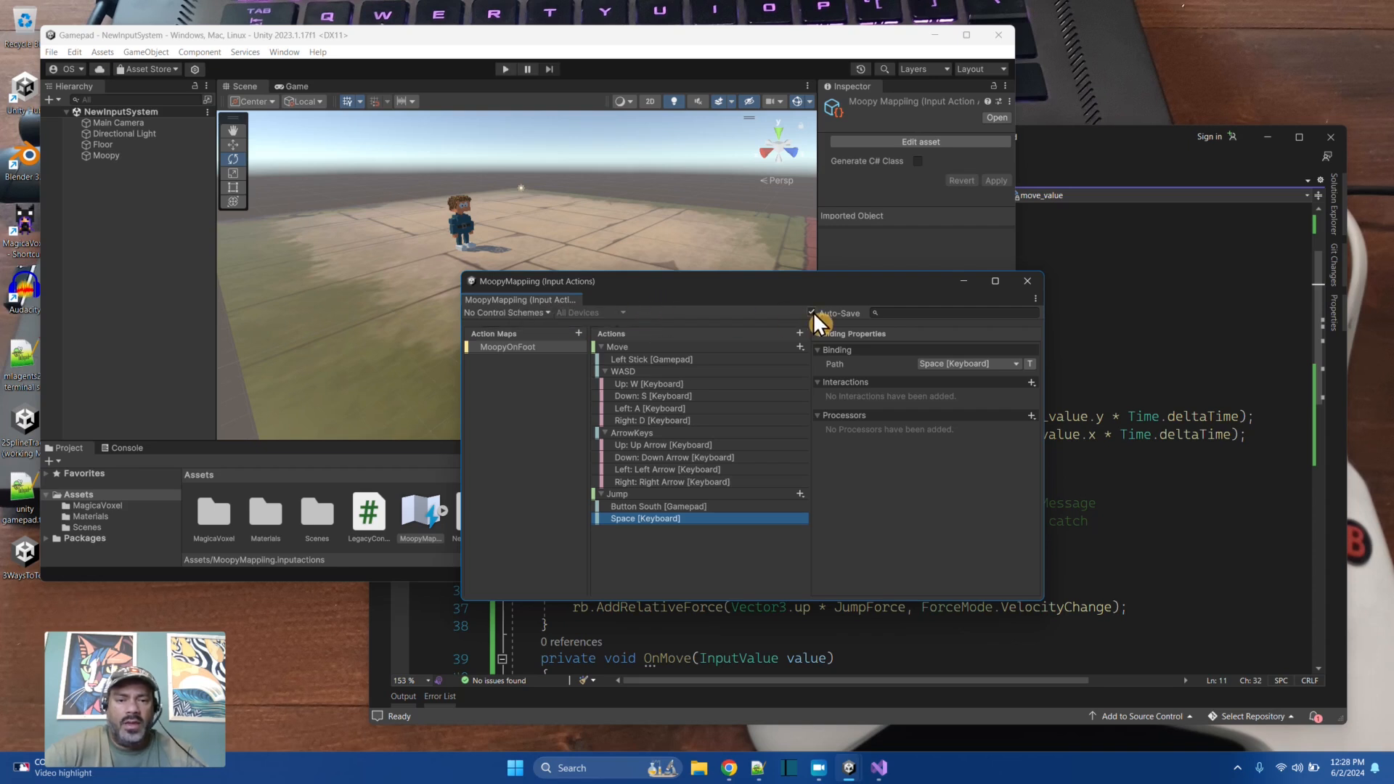
Step: Add a Player Input component to the Moopy object
click(109, 155)
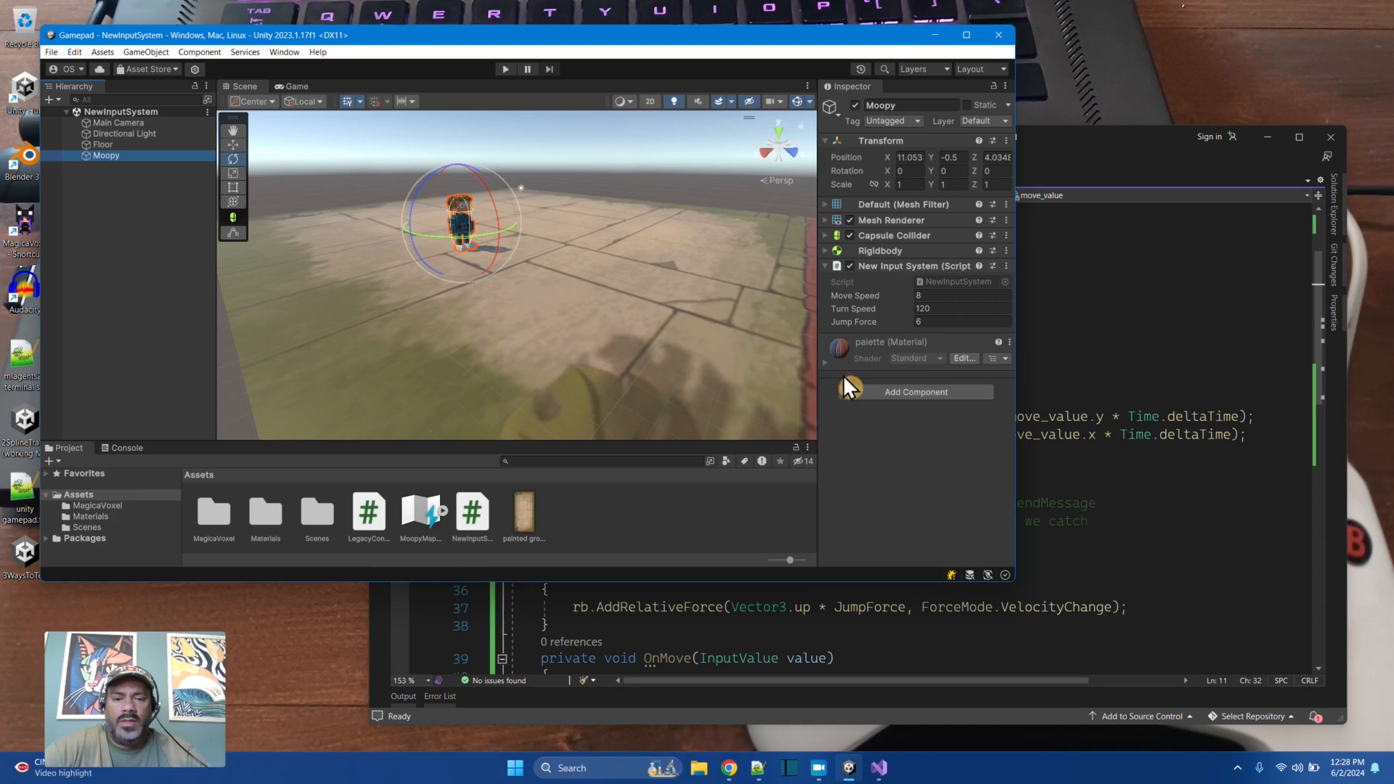
click(902, 394)
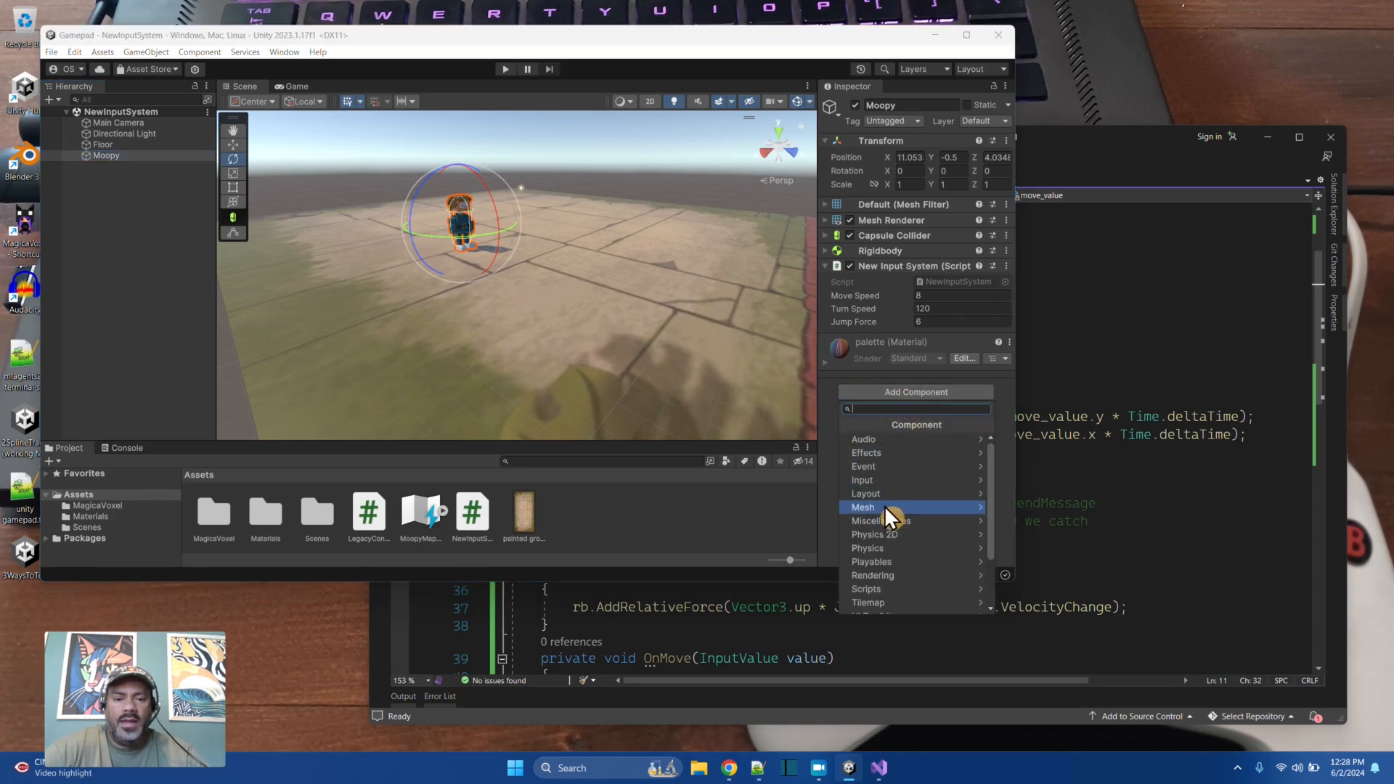
click(881, 480)
click(909, 477)
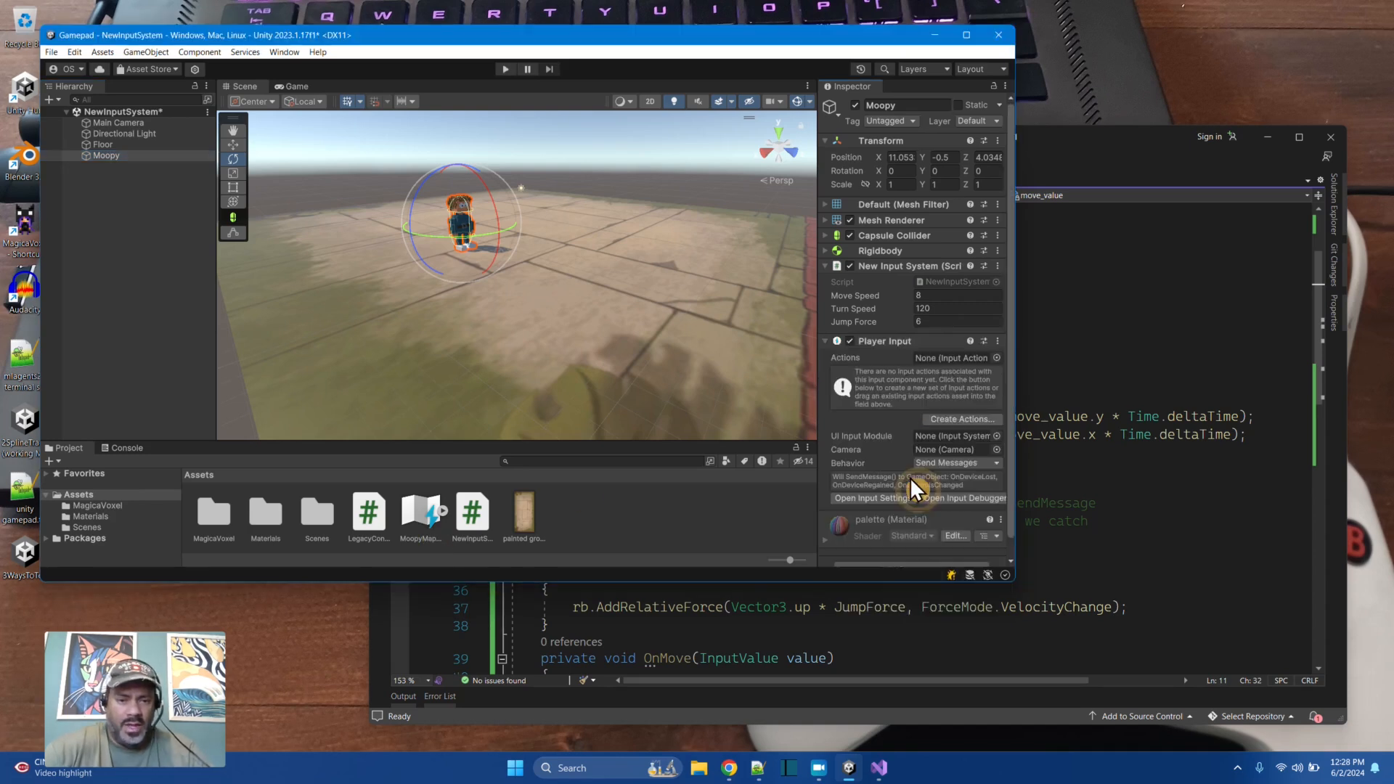
Step: Assign the MoopyMapping input action asset as the Actions of Moopy's Player Input component
scroll(929, 534, down, 1)
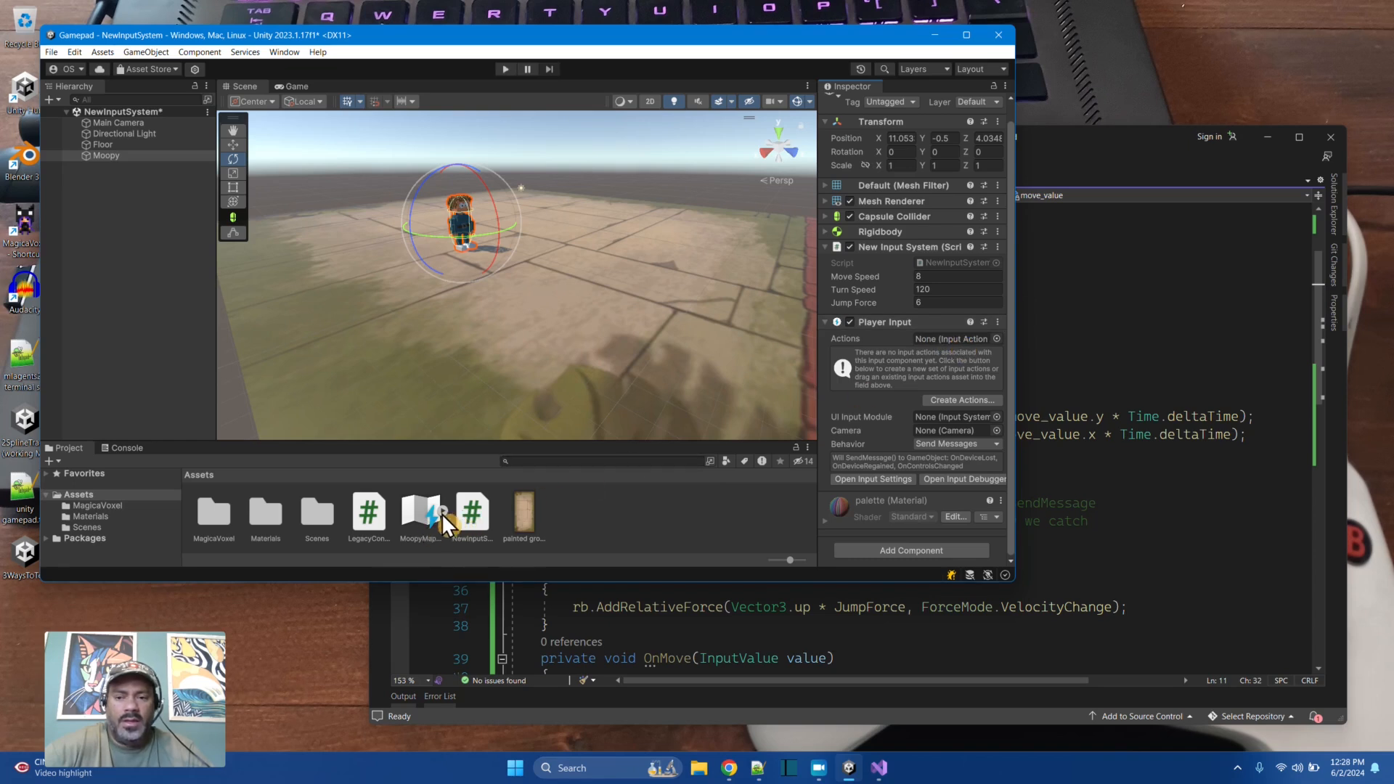
click(996, 339)
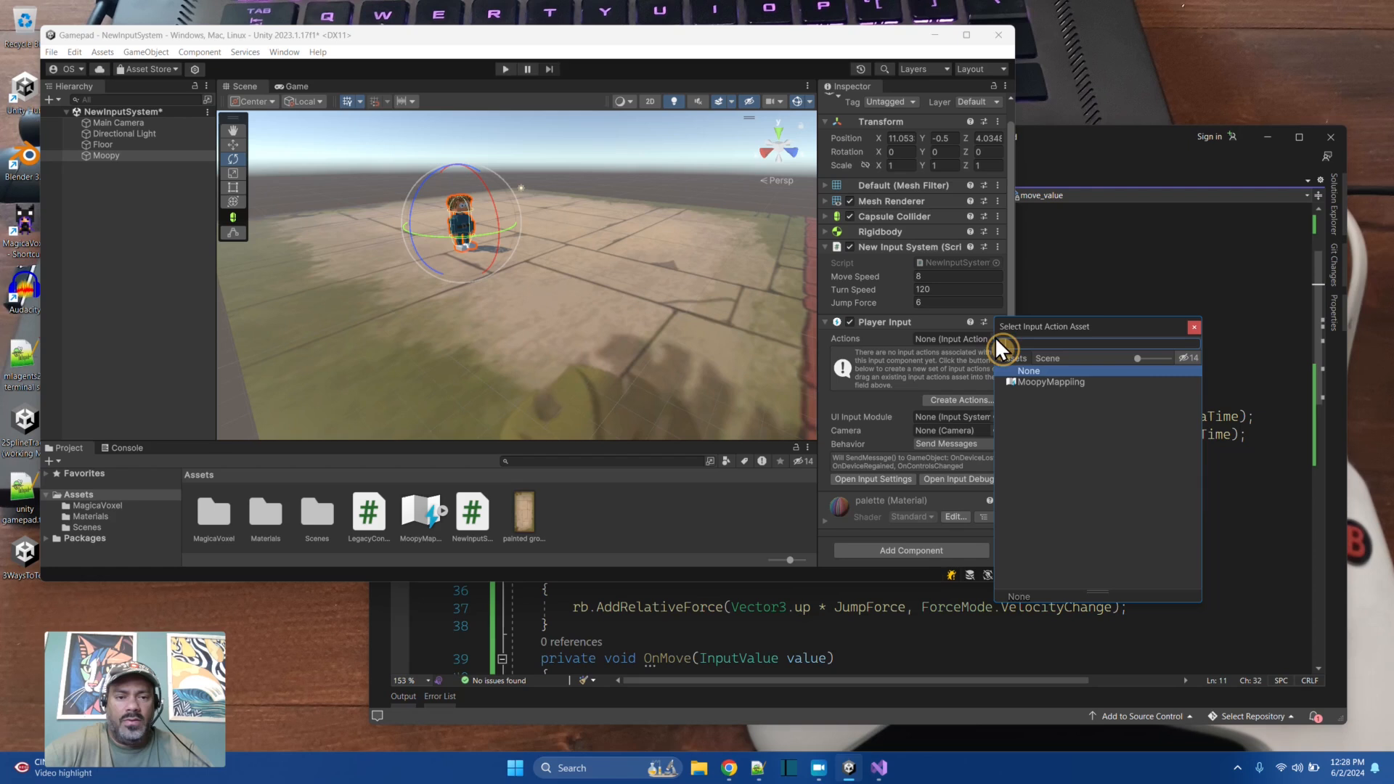
click(1048, 383)
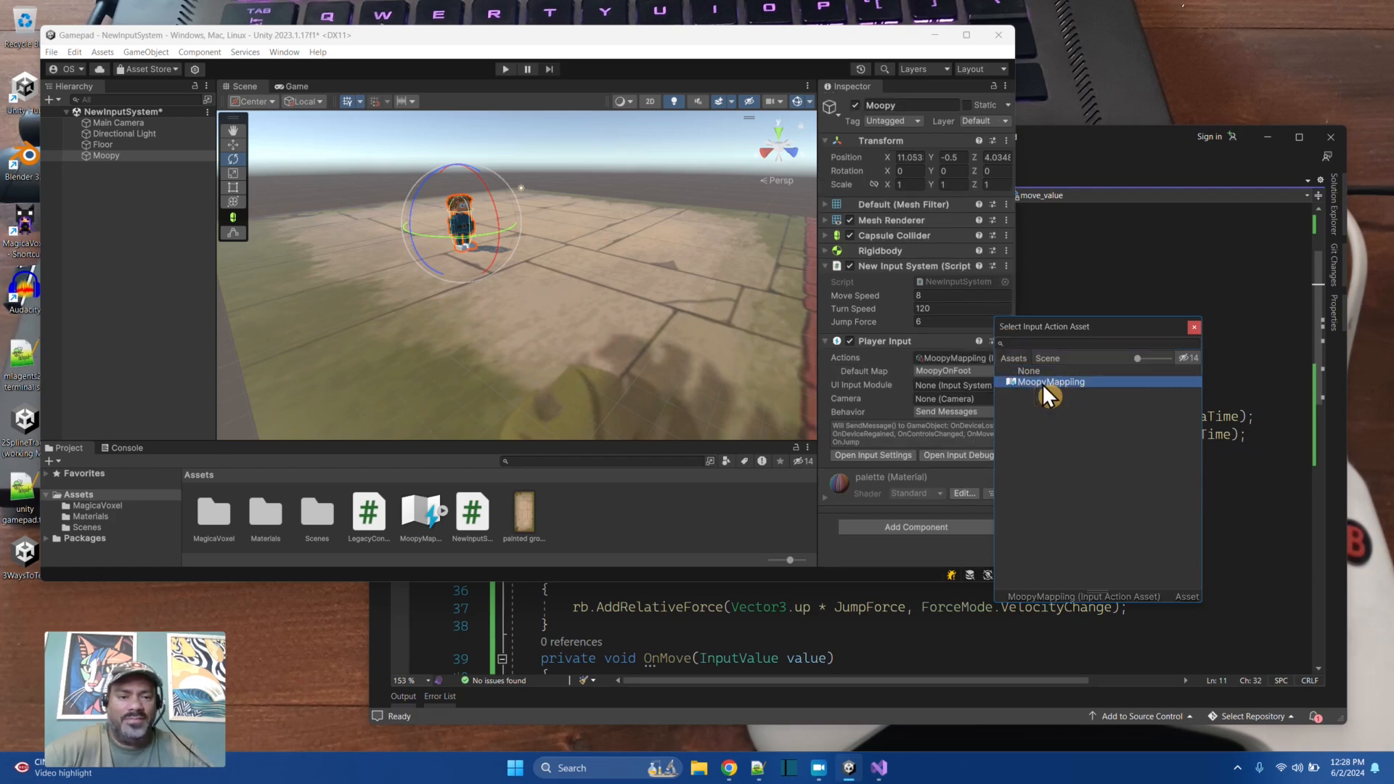
double_click(1043, 383)
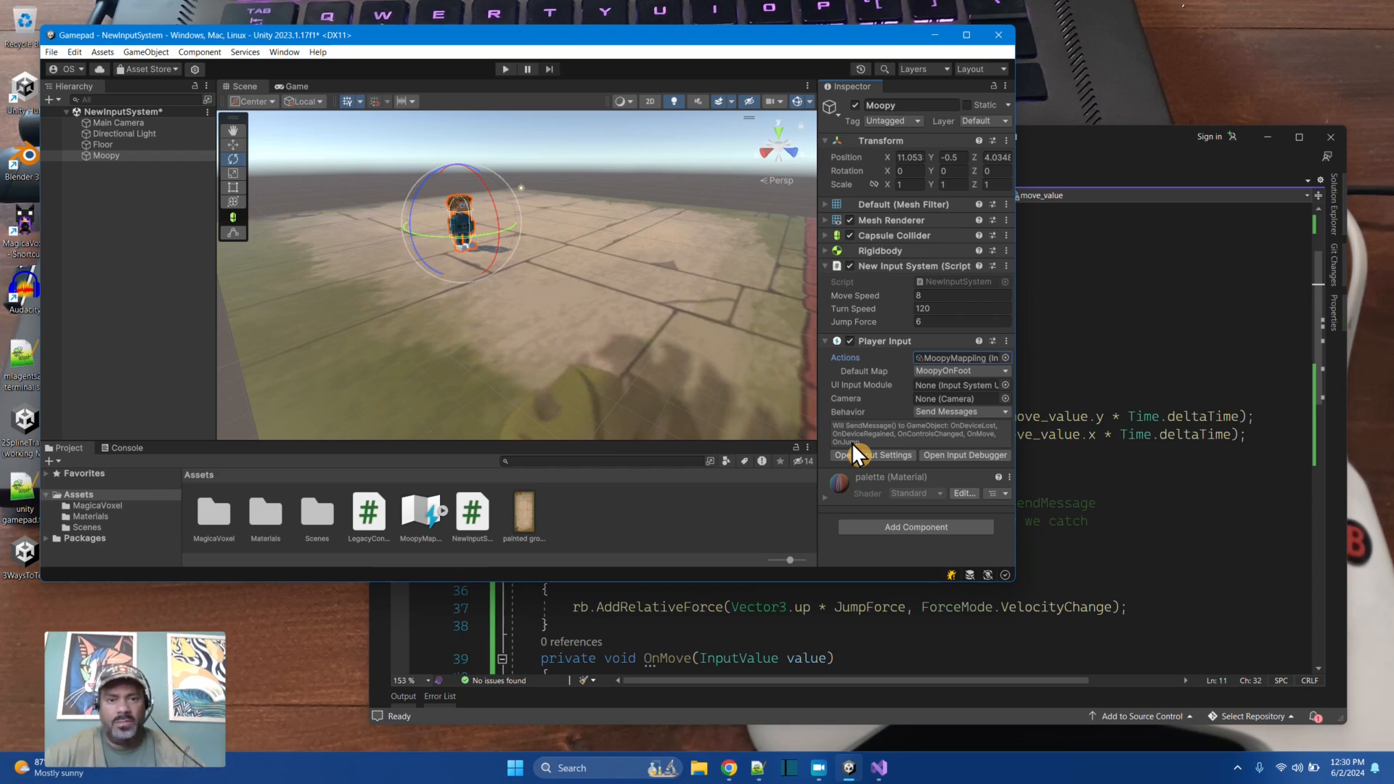
Step: Open Moopy's NewInputSystem script in Visual Studio and examine the OnMove and OnJump message handlers
click(935, 281)
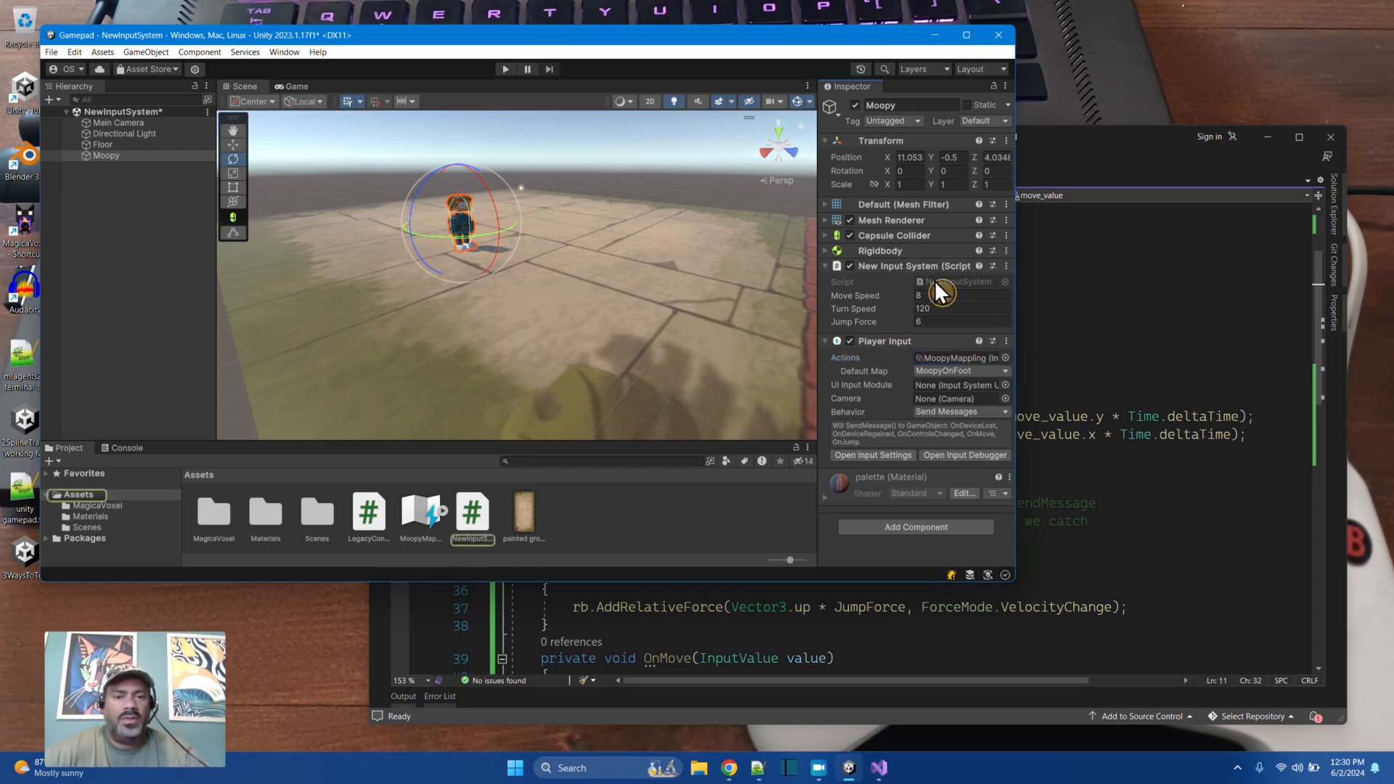
double_click(934, 280)
scroll(931, 277, down, 4)
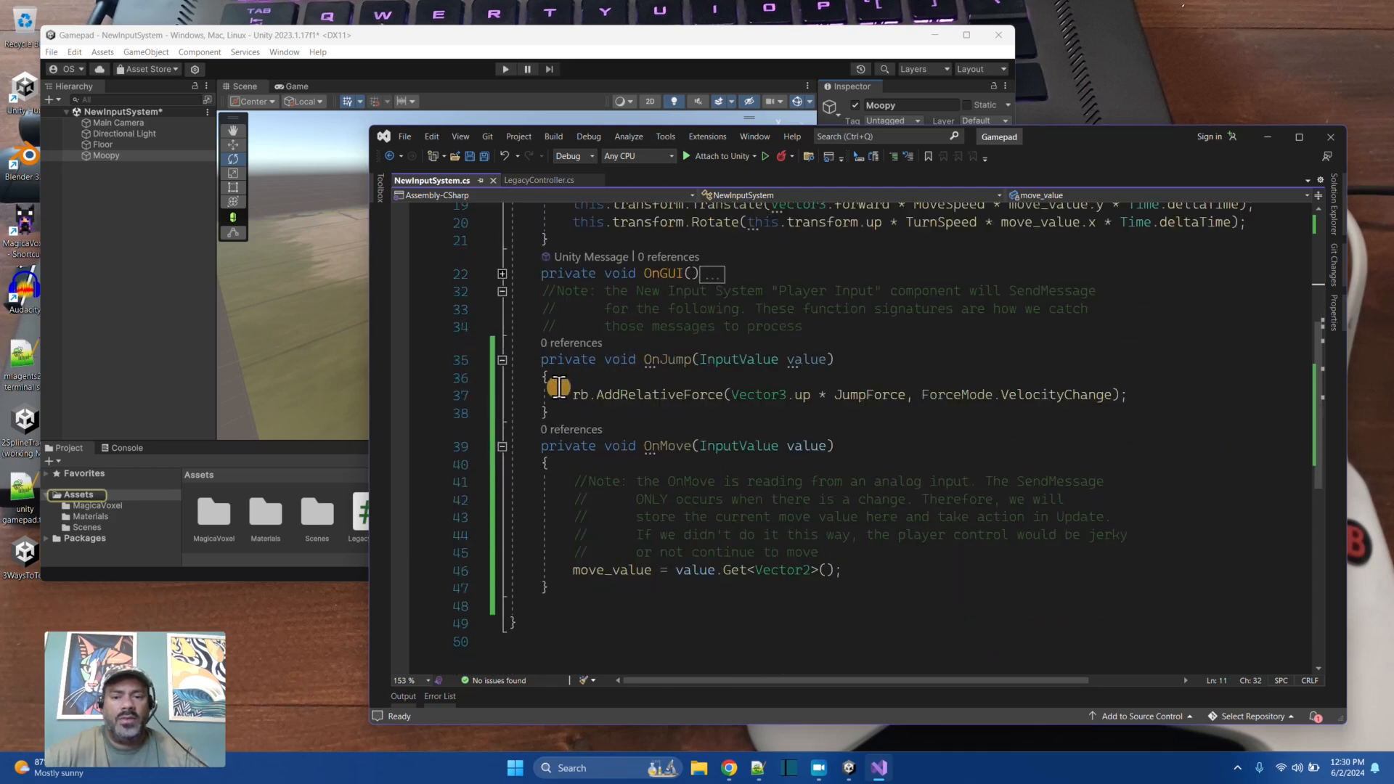
drag(542, 445, 618, 598)
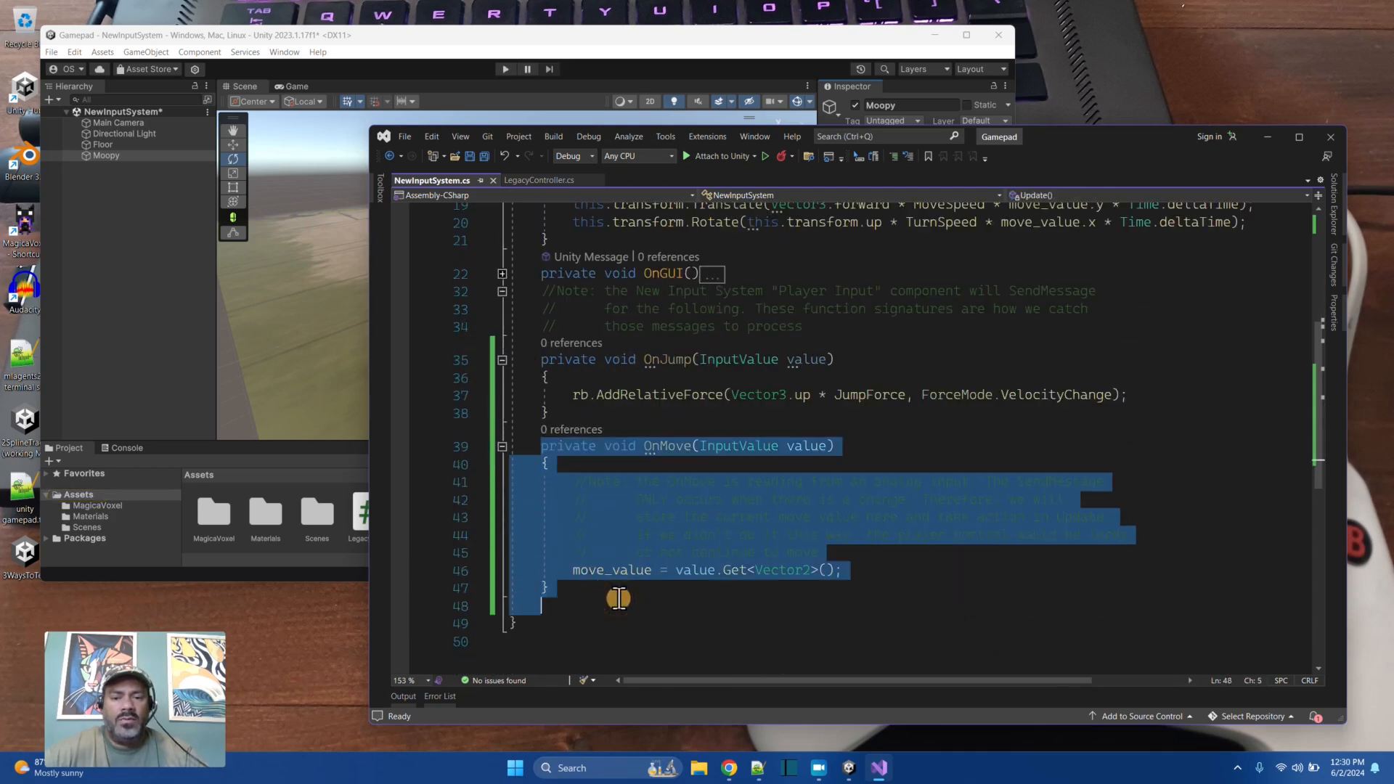
drag(540, 358, 683, 423)
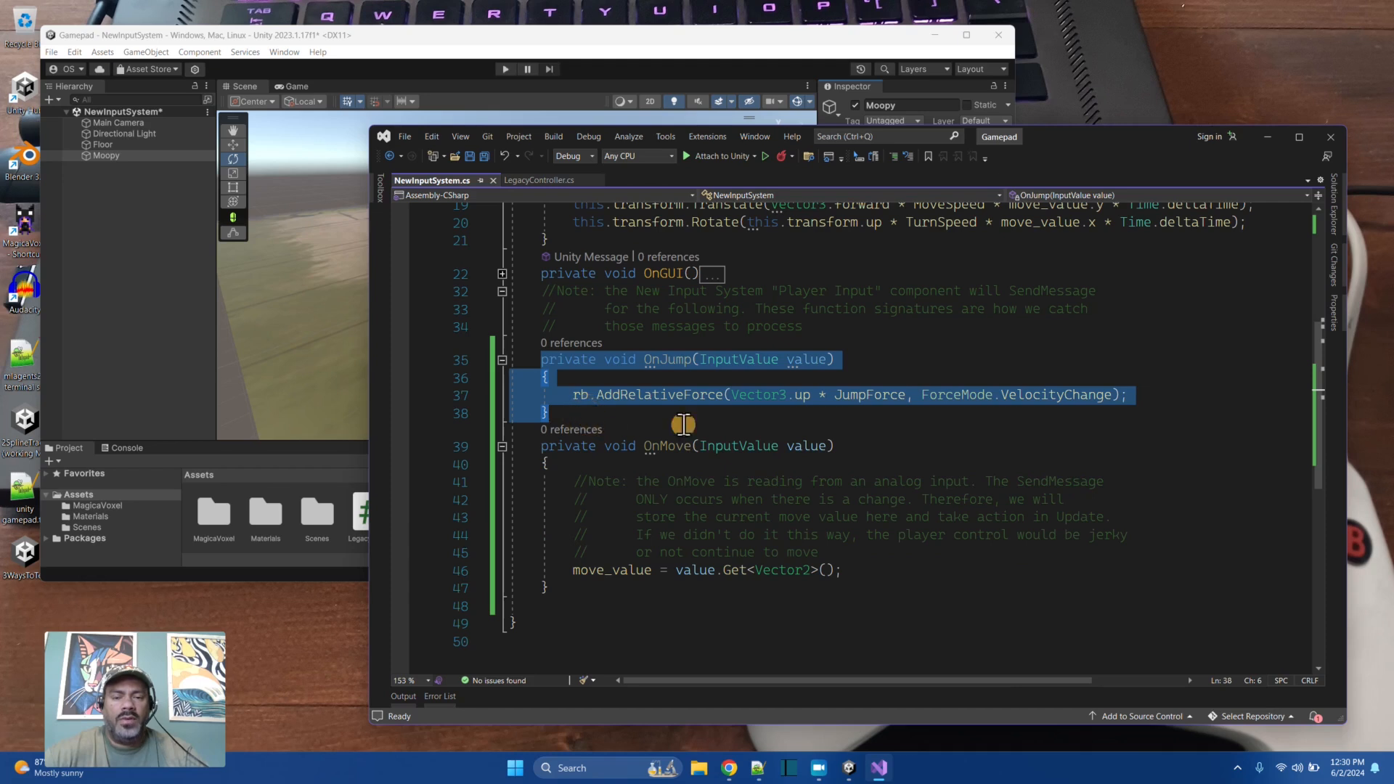
click(770, 463)
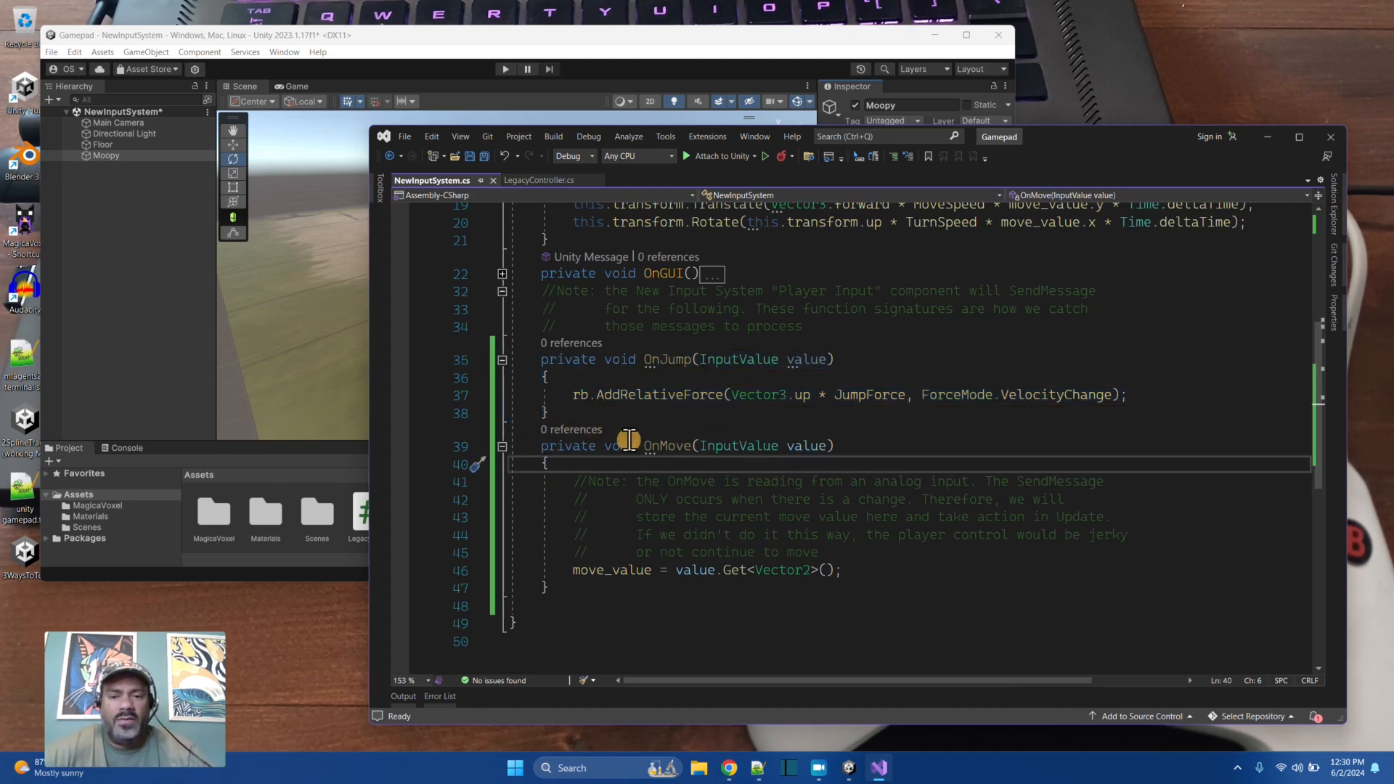
Step: Examine the OnMove and OnJump parameters and jump force line, expand the OnGUI method, and review the Translate and Rotate lines in Update
double_click(657, 445)
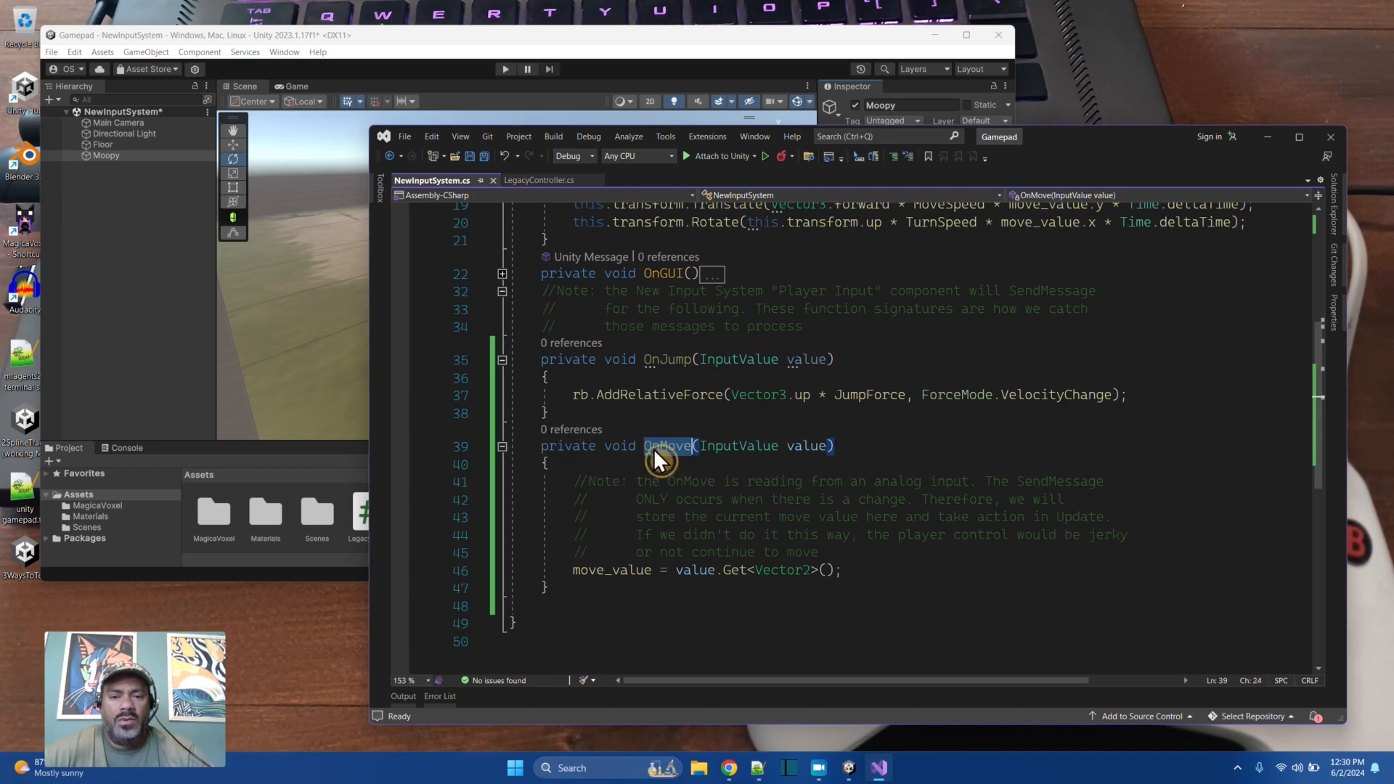
double_click(739, 446)
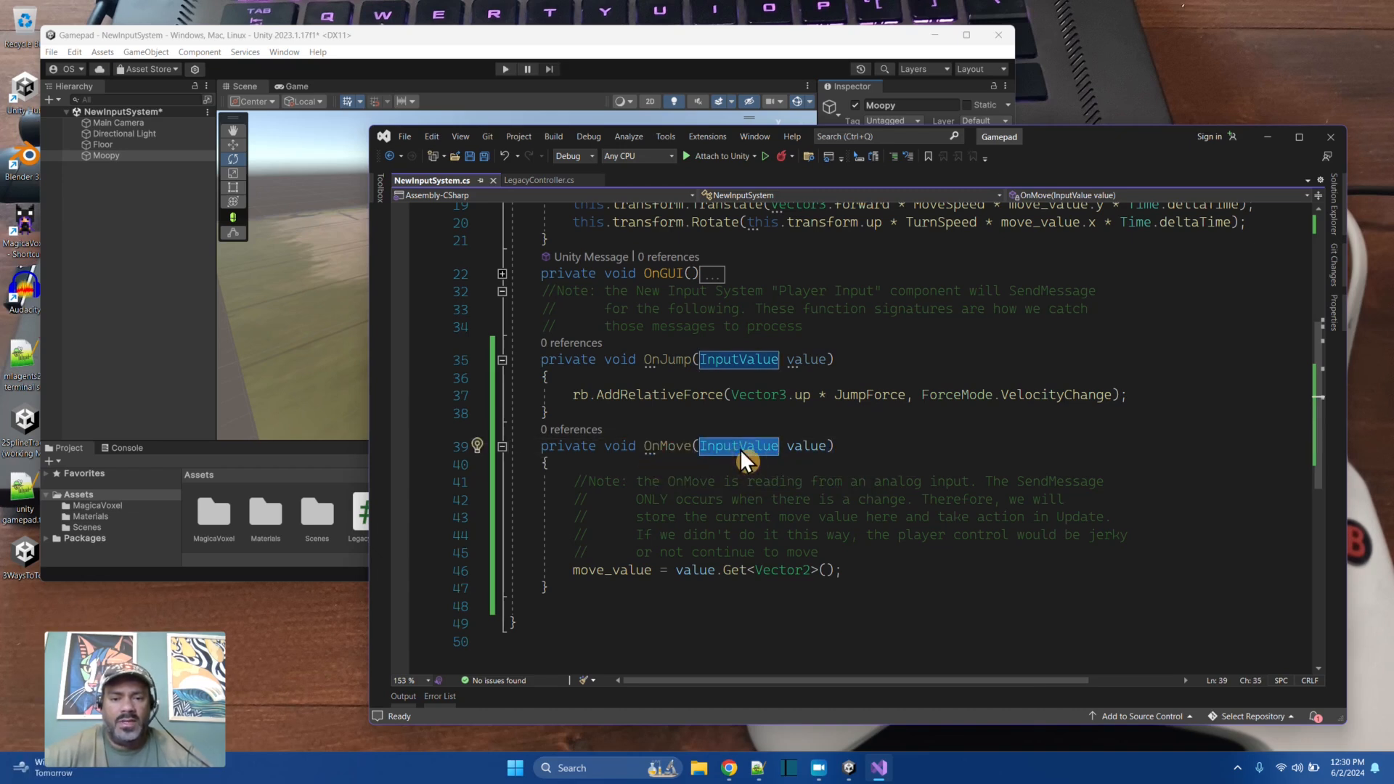
double_click(813, 448)
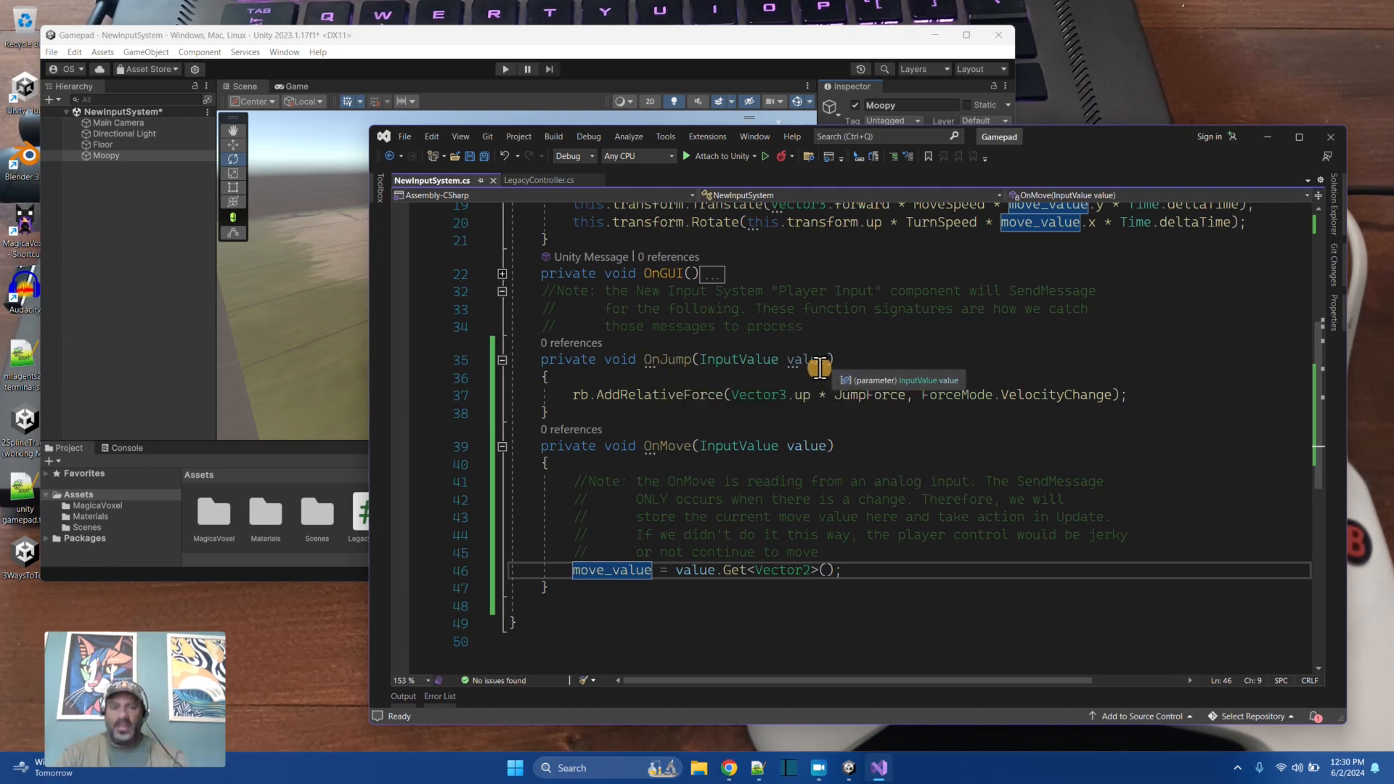
drag(572, 395, 1218, 398)
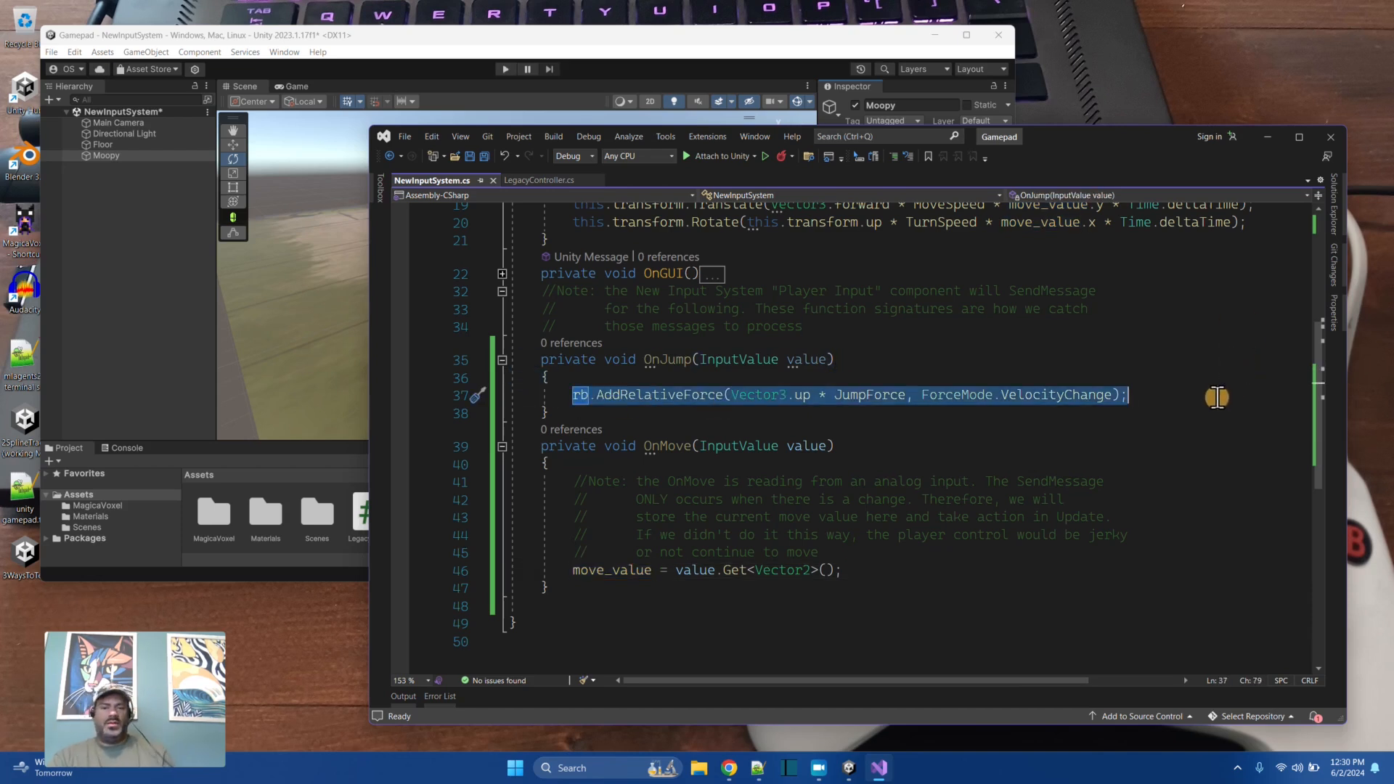
click(502, 274)
scroll(598, 386, up, 2)
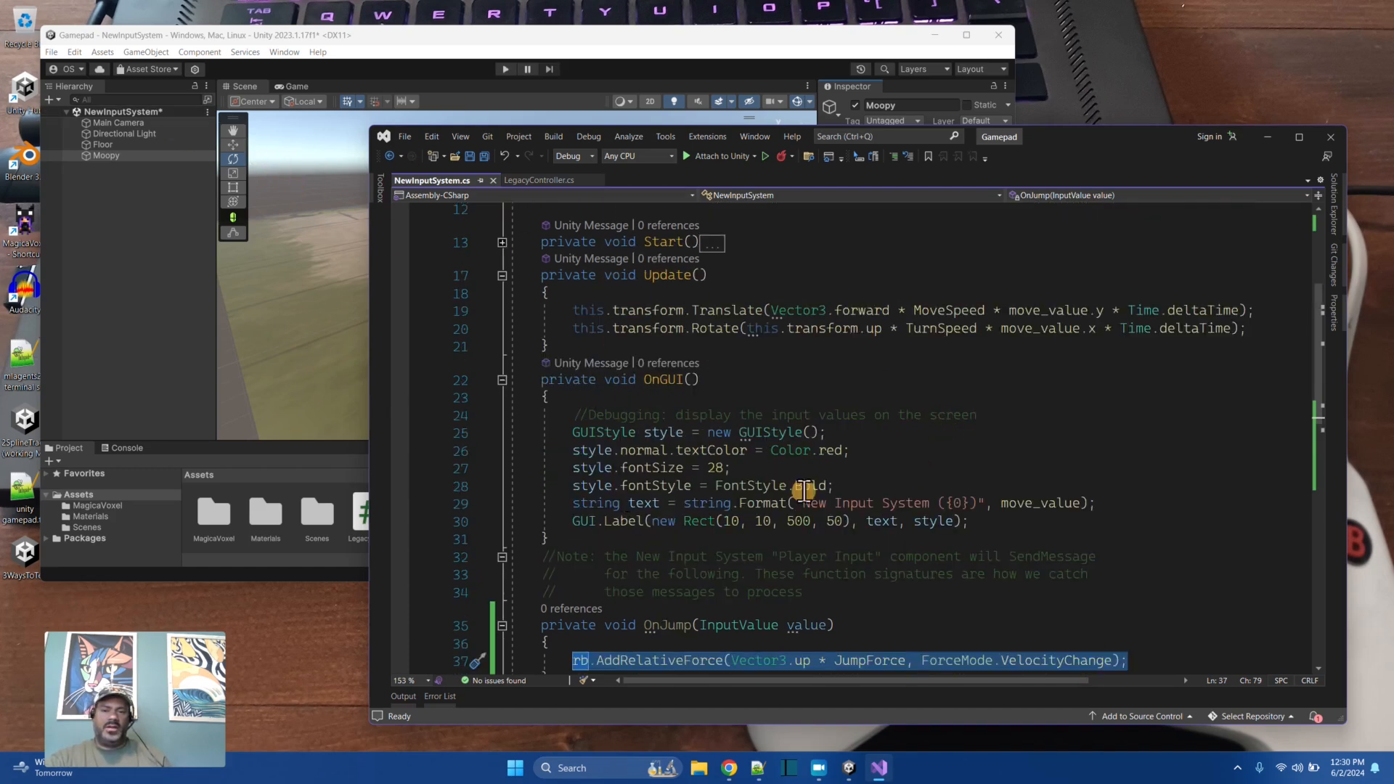
scroll(805, 480, up, 2)
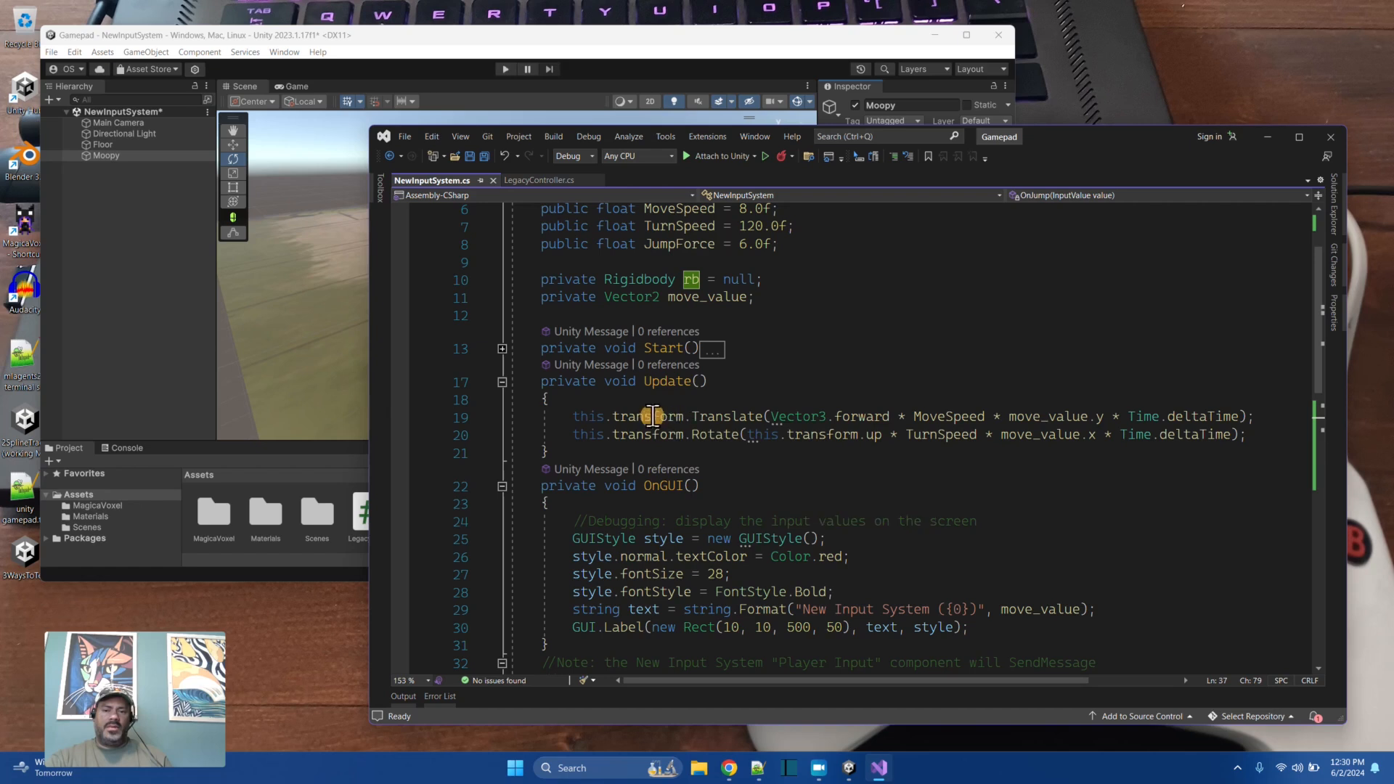
drag(553, 399, 1293, 439)
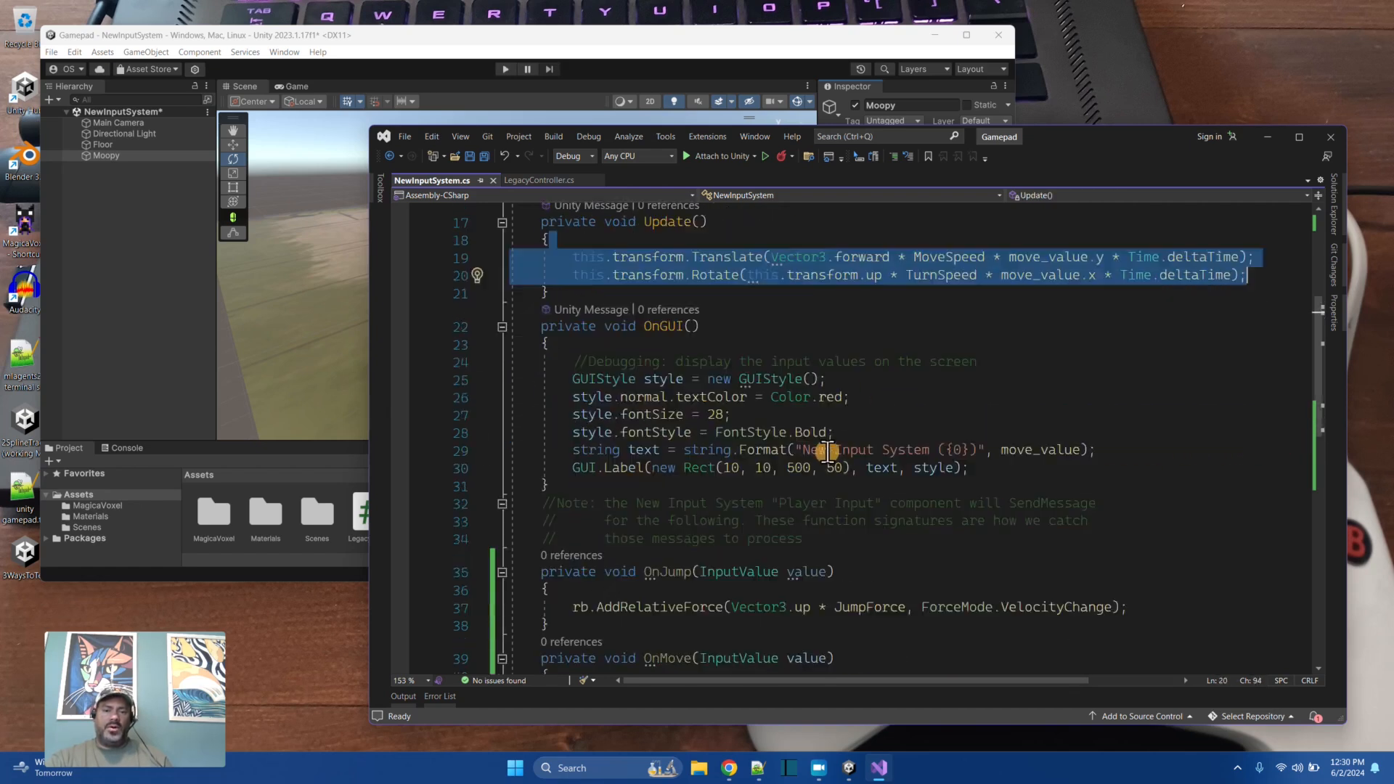
scroll(828, 451, down, 7)
Step: Compare the OnJump and OnMove signatures and trace move_value from OnMove to its Vector2 declaration and its use in Update
drag(643, 358, 900, 361)
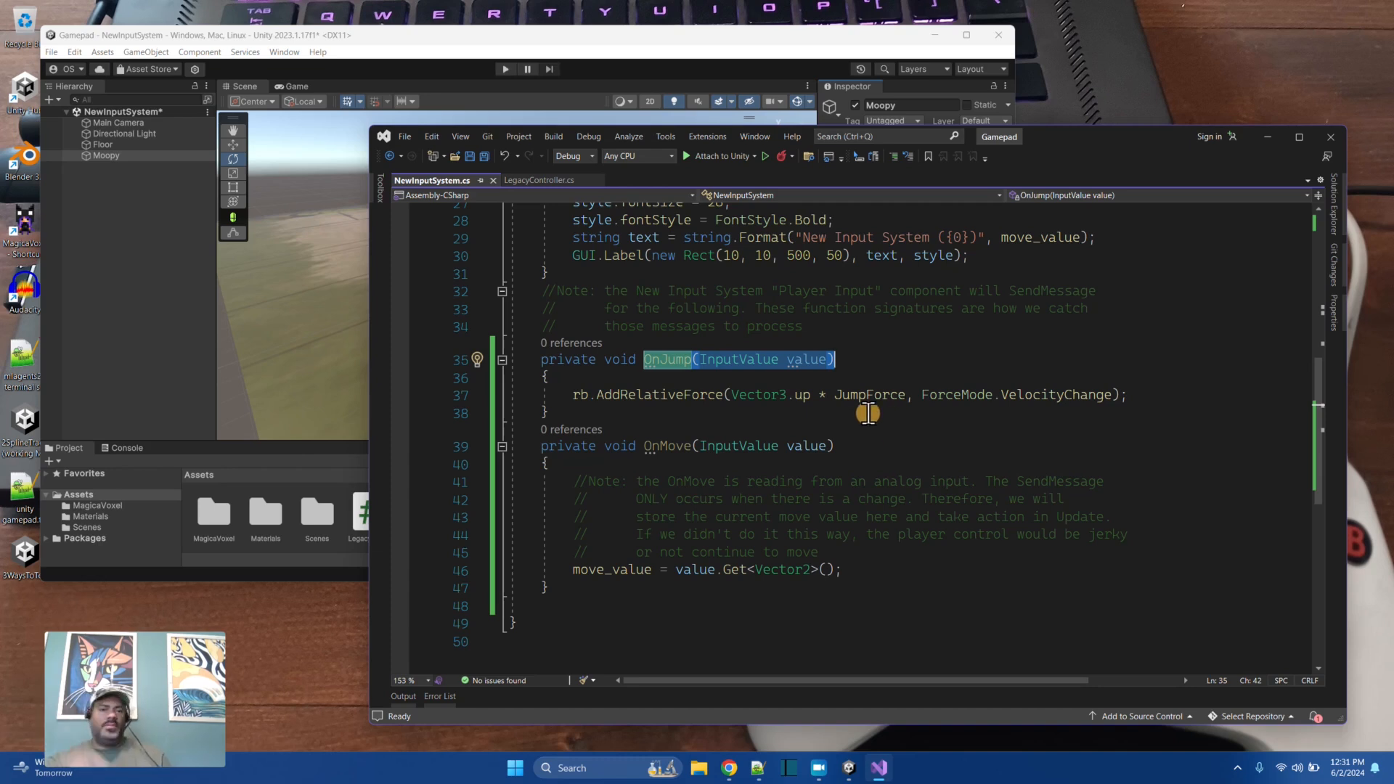
mouse_move(679, 396)
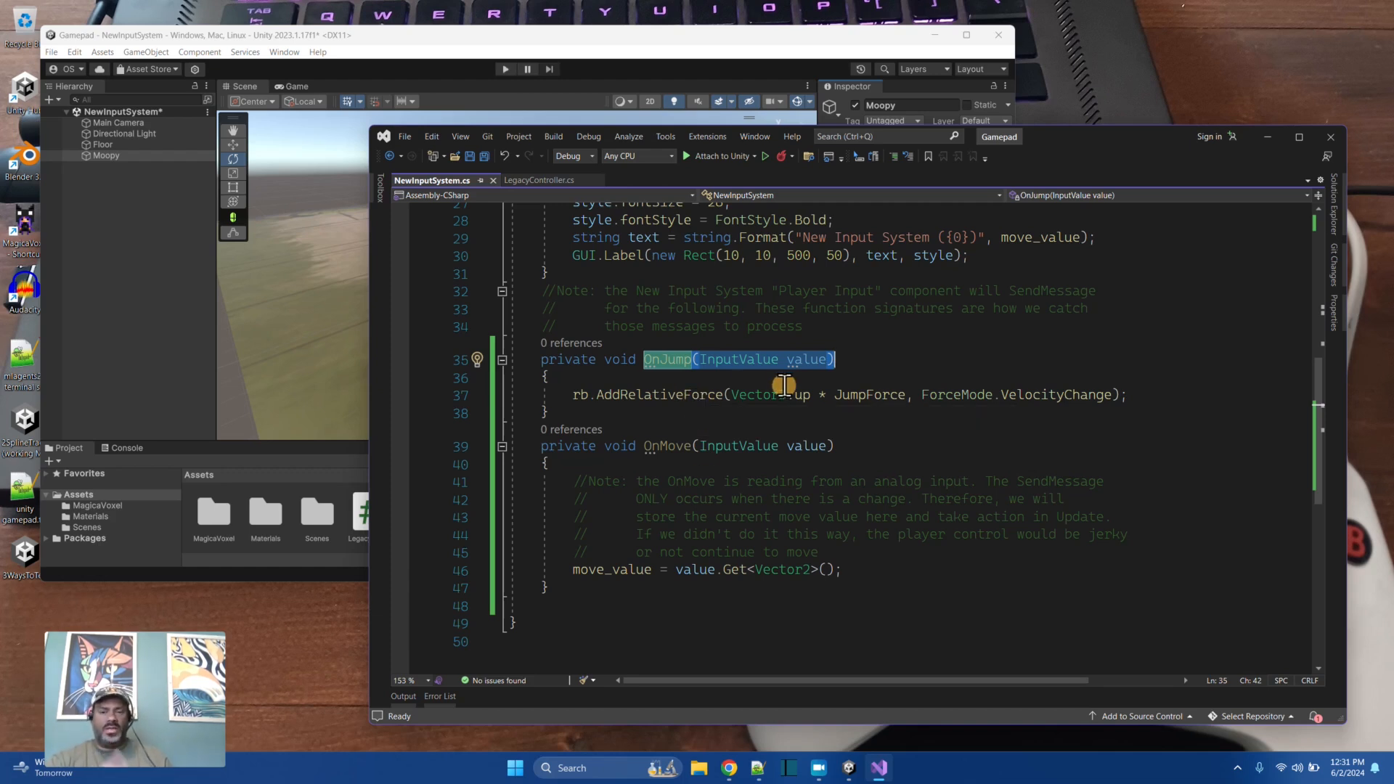
click(659, 446)
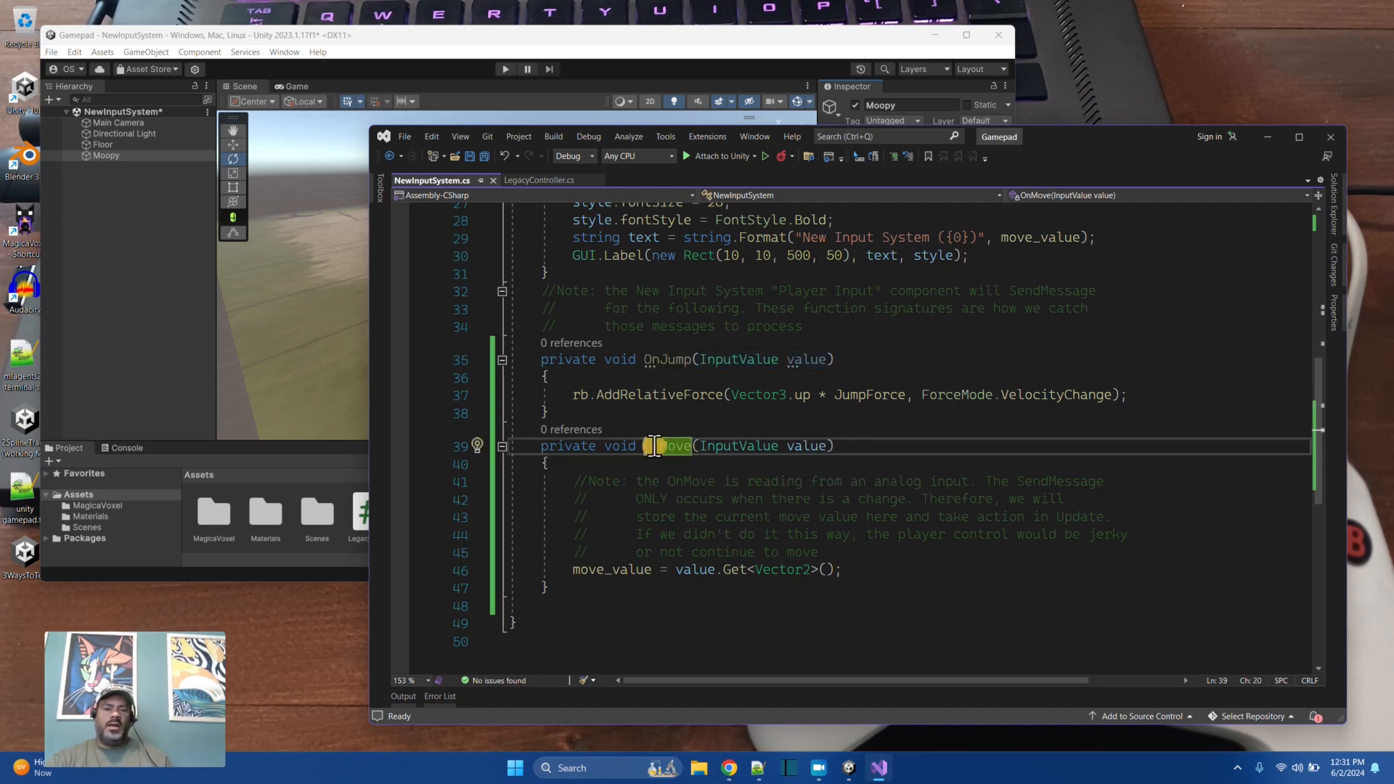
mouse_move(658, 445)
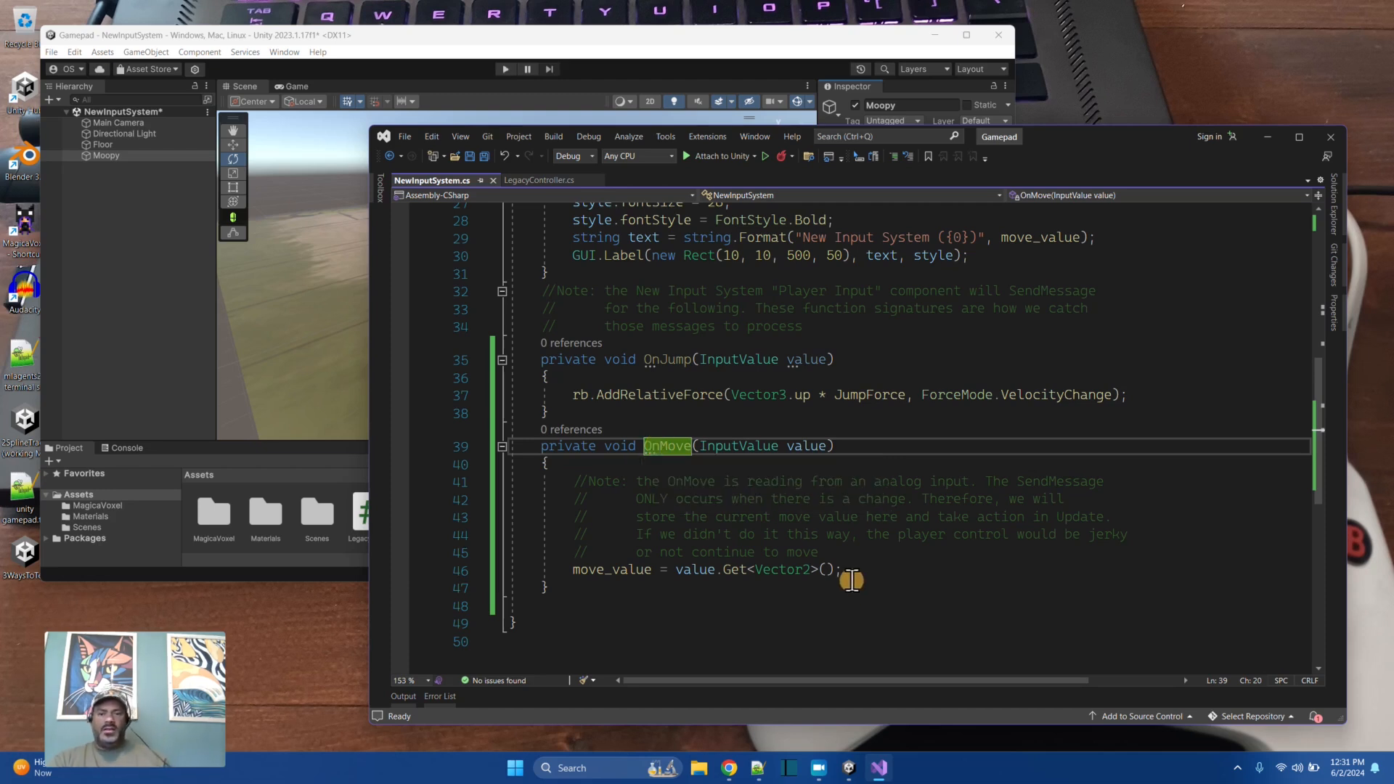
scroll(853, 580, up, 6)
scroll(664, 370, down, 7)
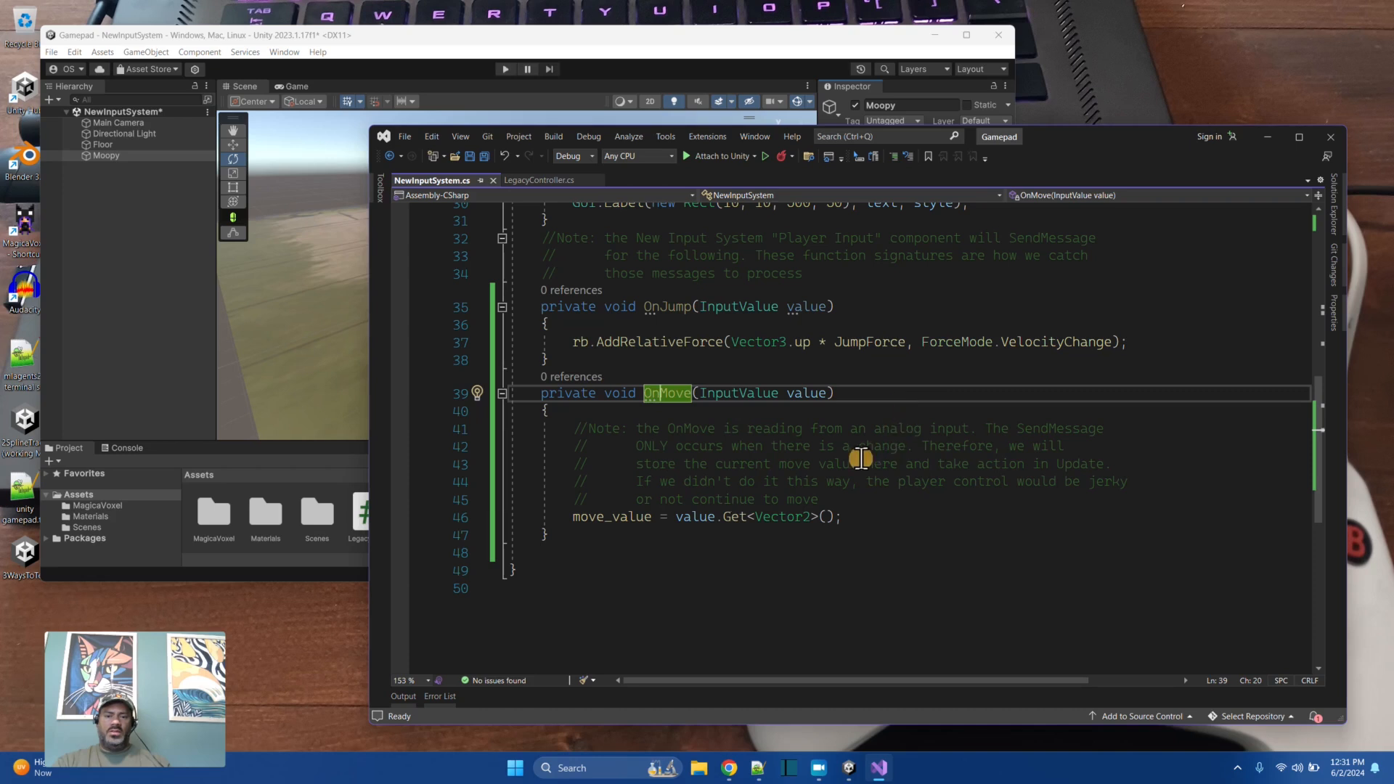
double_click(600, 517)
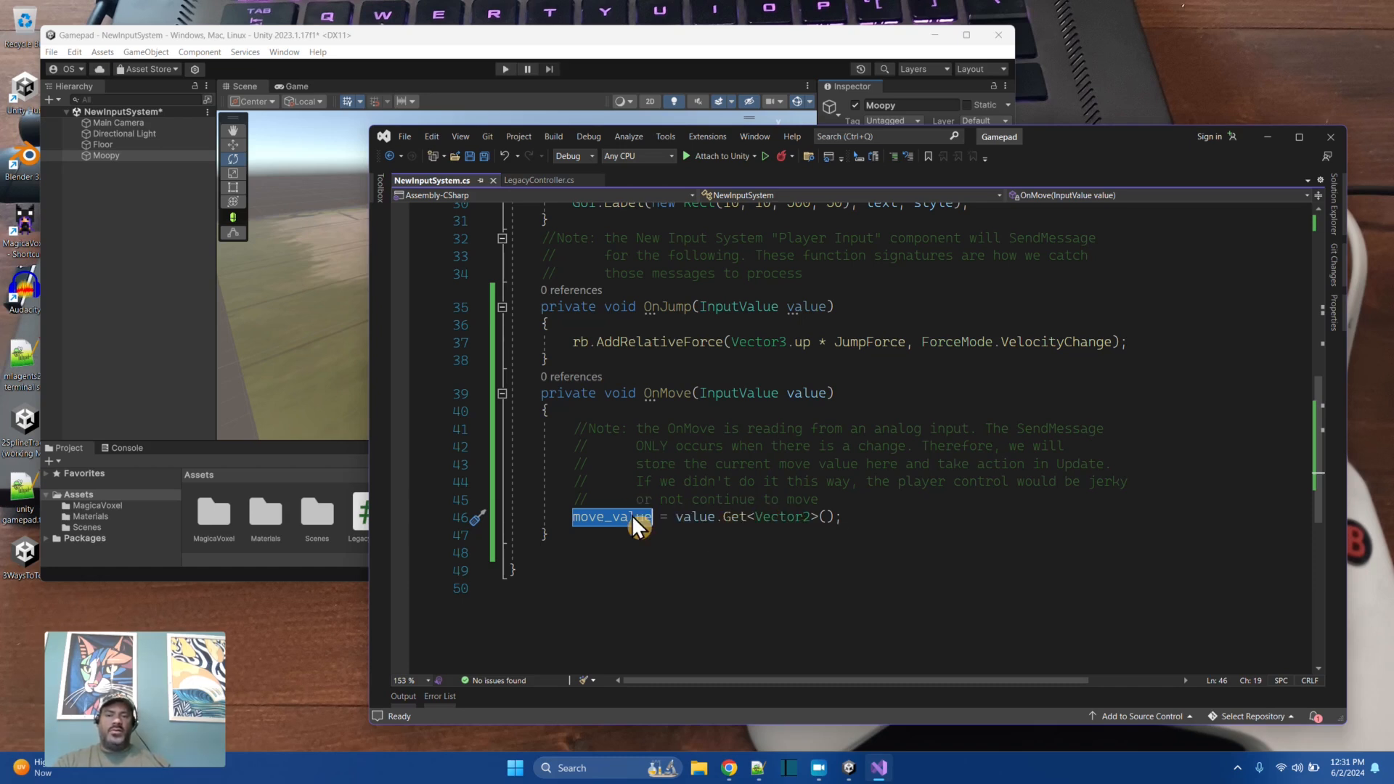
scroll(632, 515, up, 8)
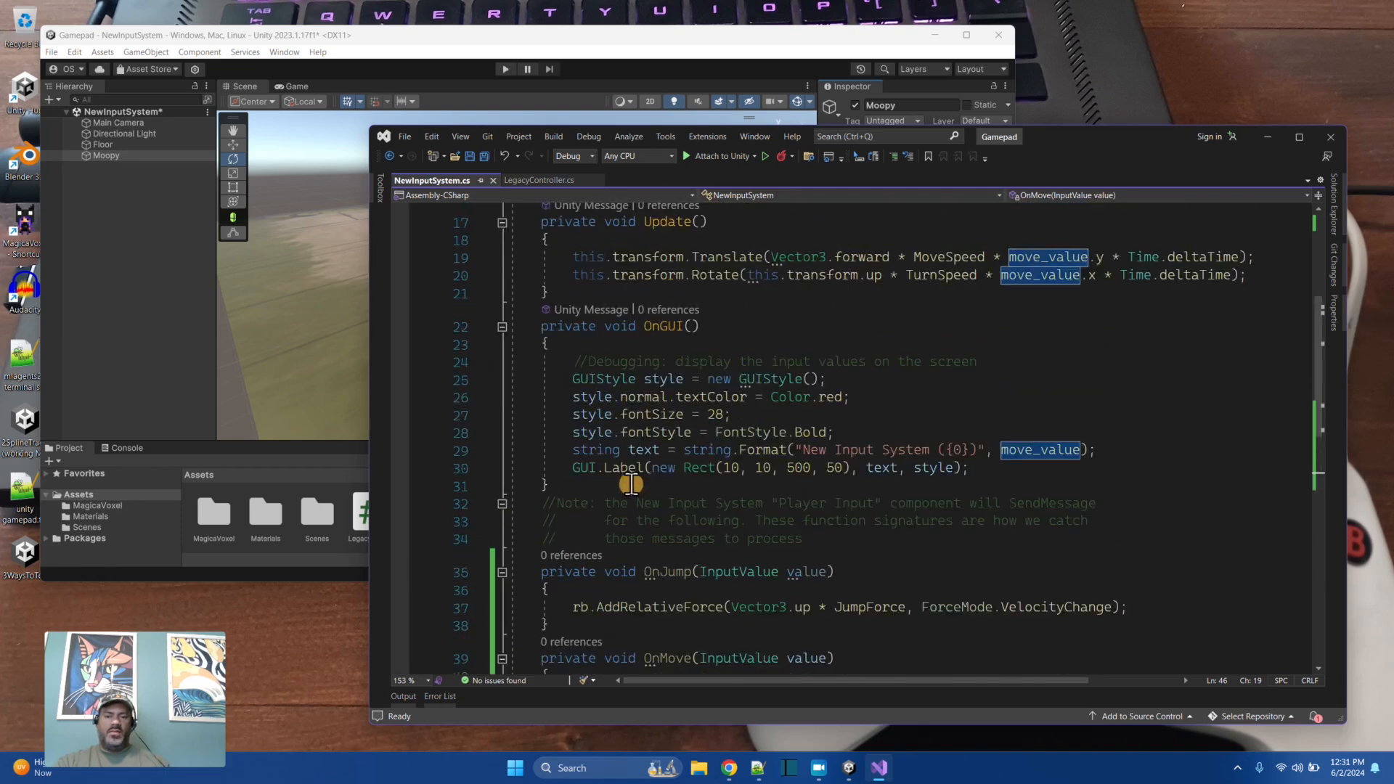
drag(534, 296, 780, 304)
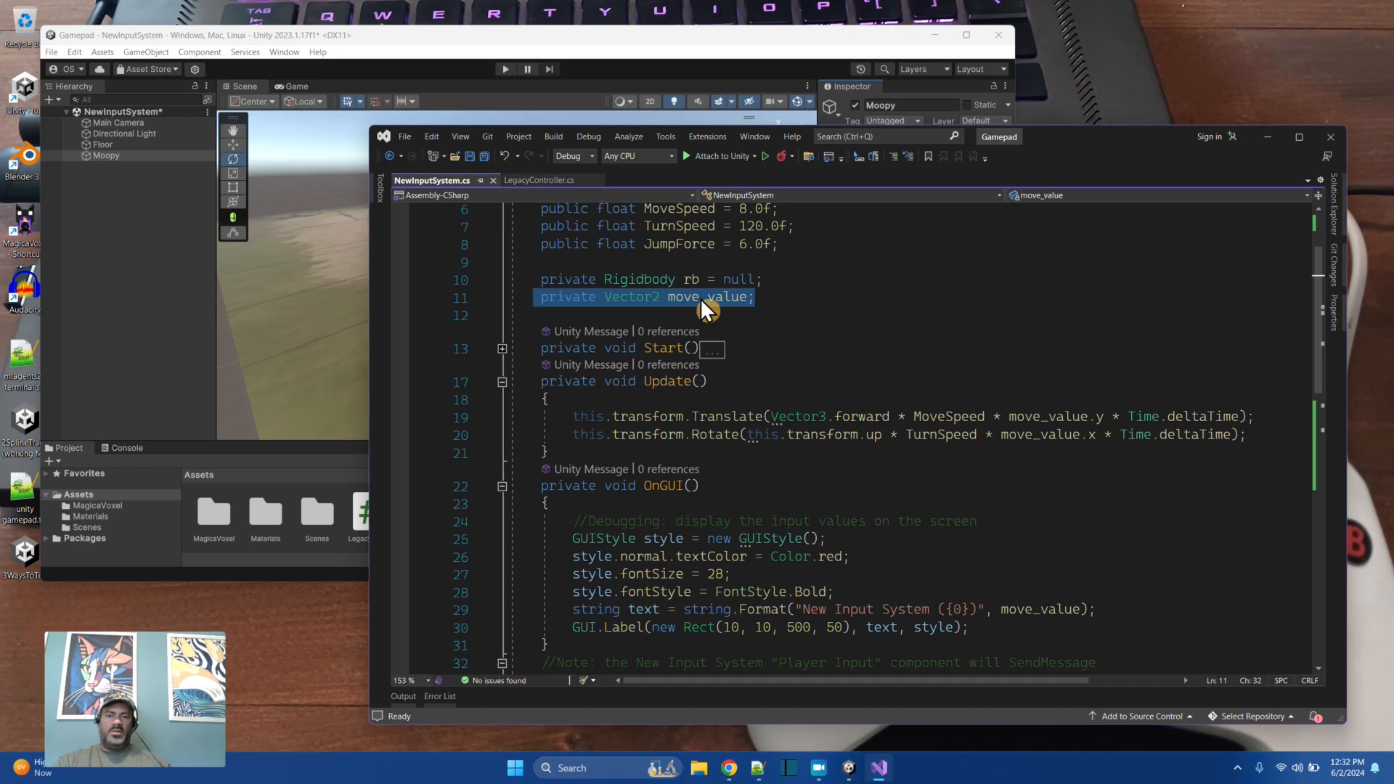
drag(541, 381, 549, 453)
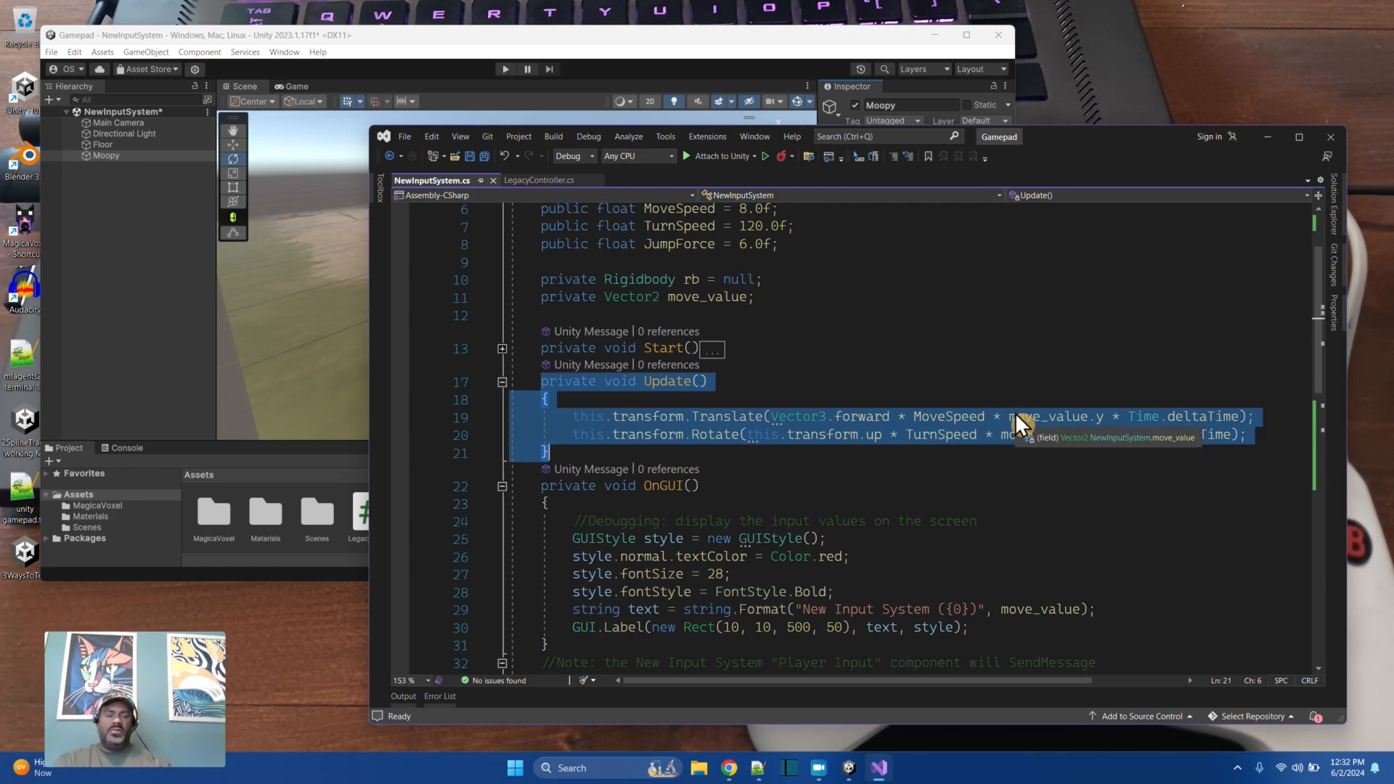
Step: Review the Update and OnGUI code and compare the script's public speed and force fields with Moopy's component in Unity
click(1022, 381)
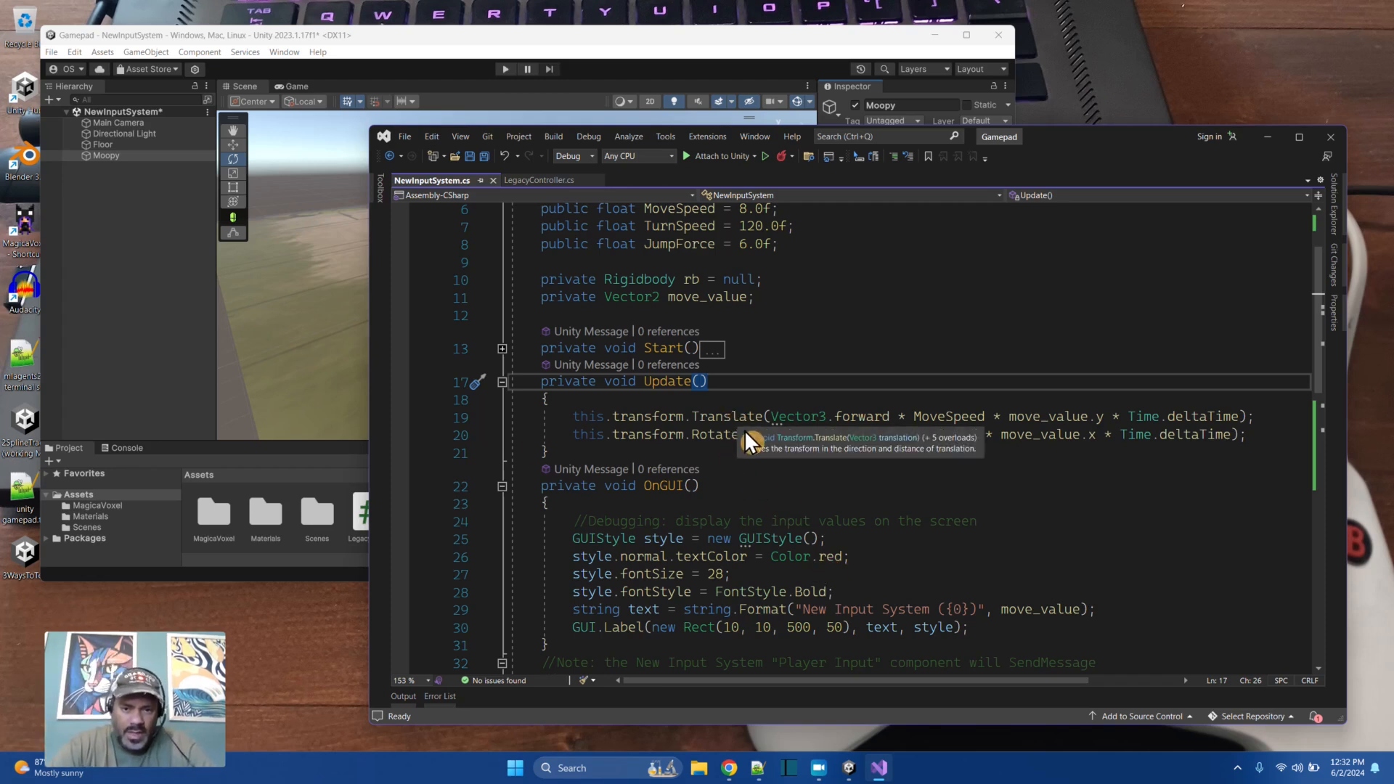
click(1021, 487)
scroll(1022, 493, down, 3)
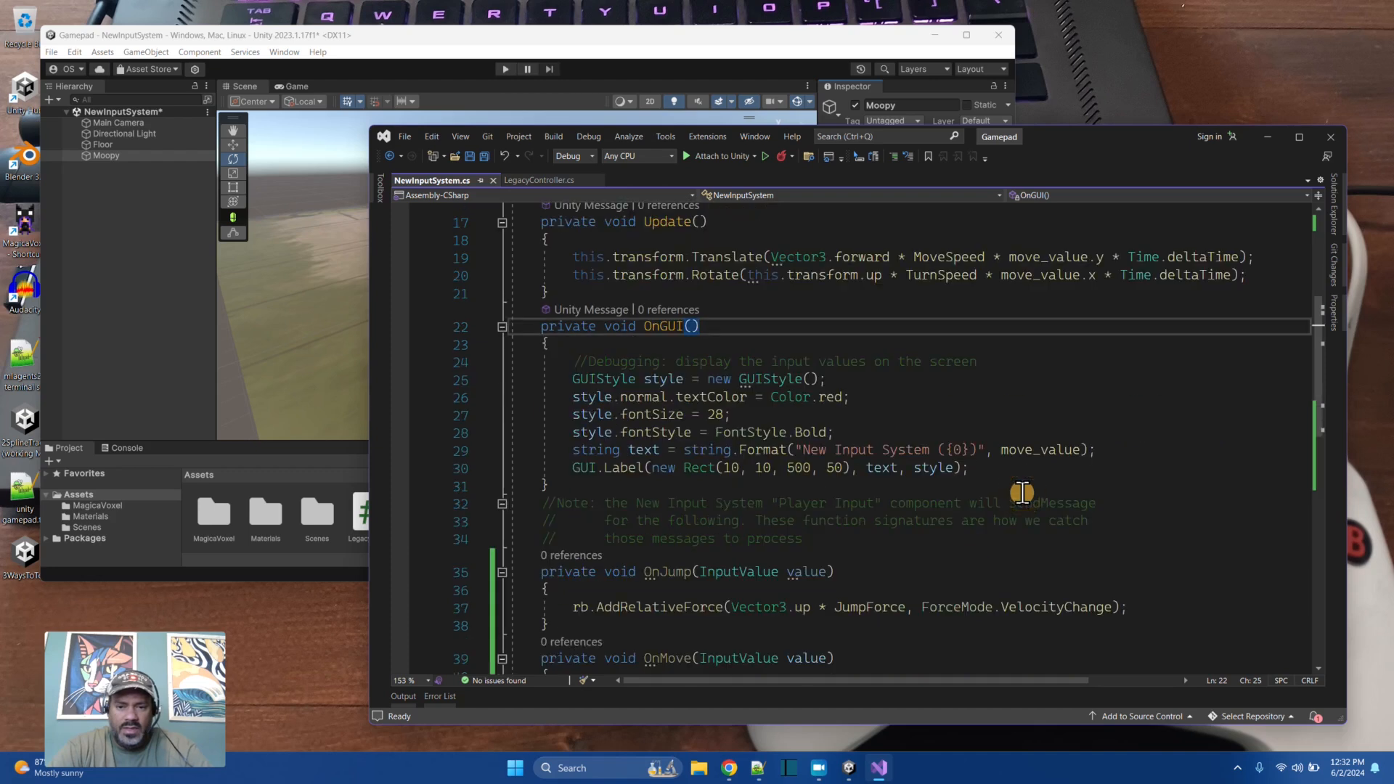
scroll(1021, 491, down, 5)
scroll(951, 575, up, 7)
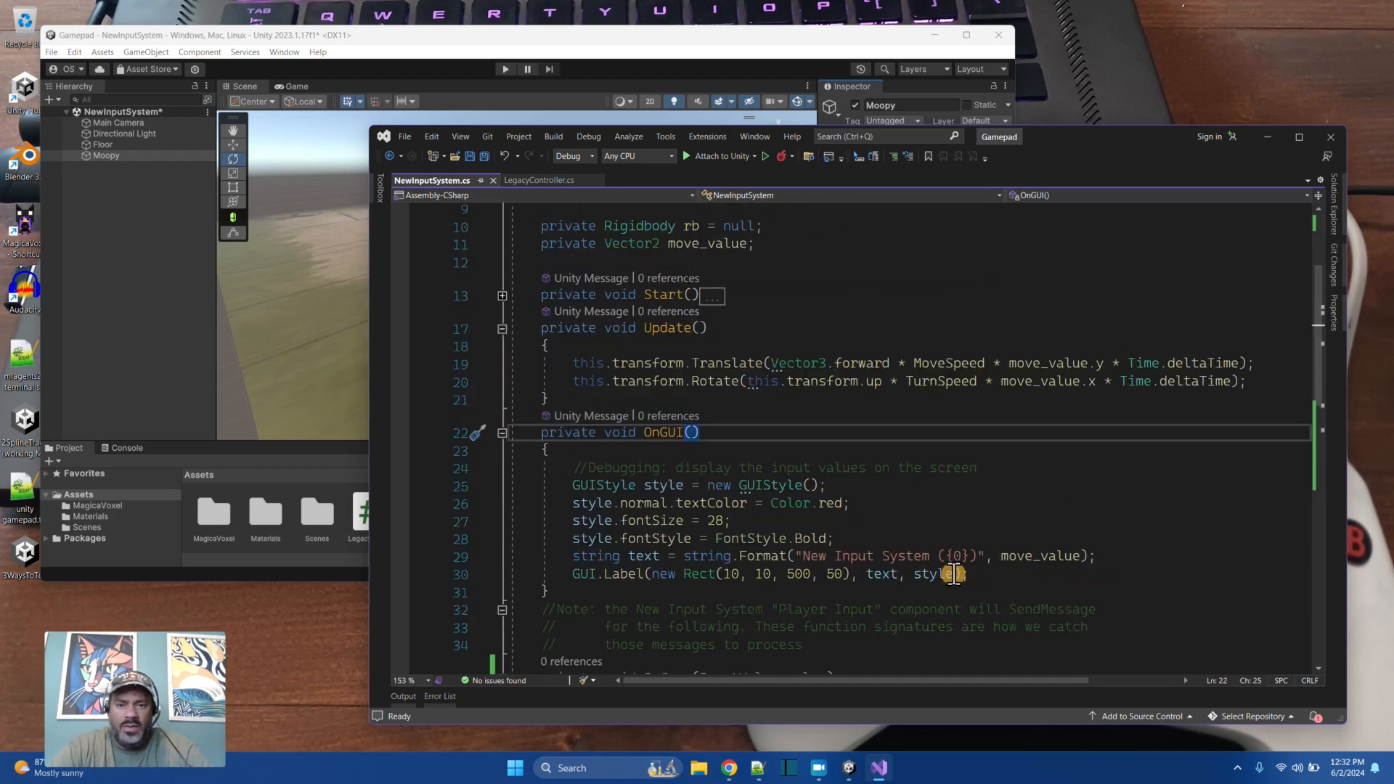
drag(581, 363, 779, 389)
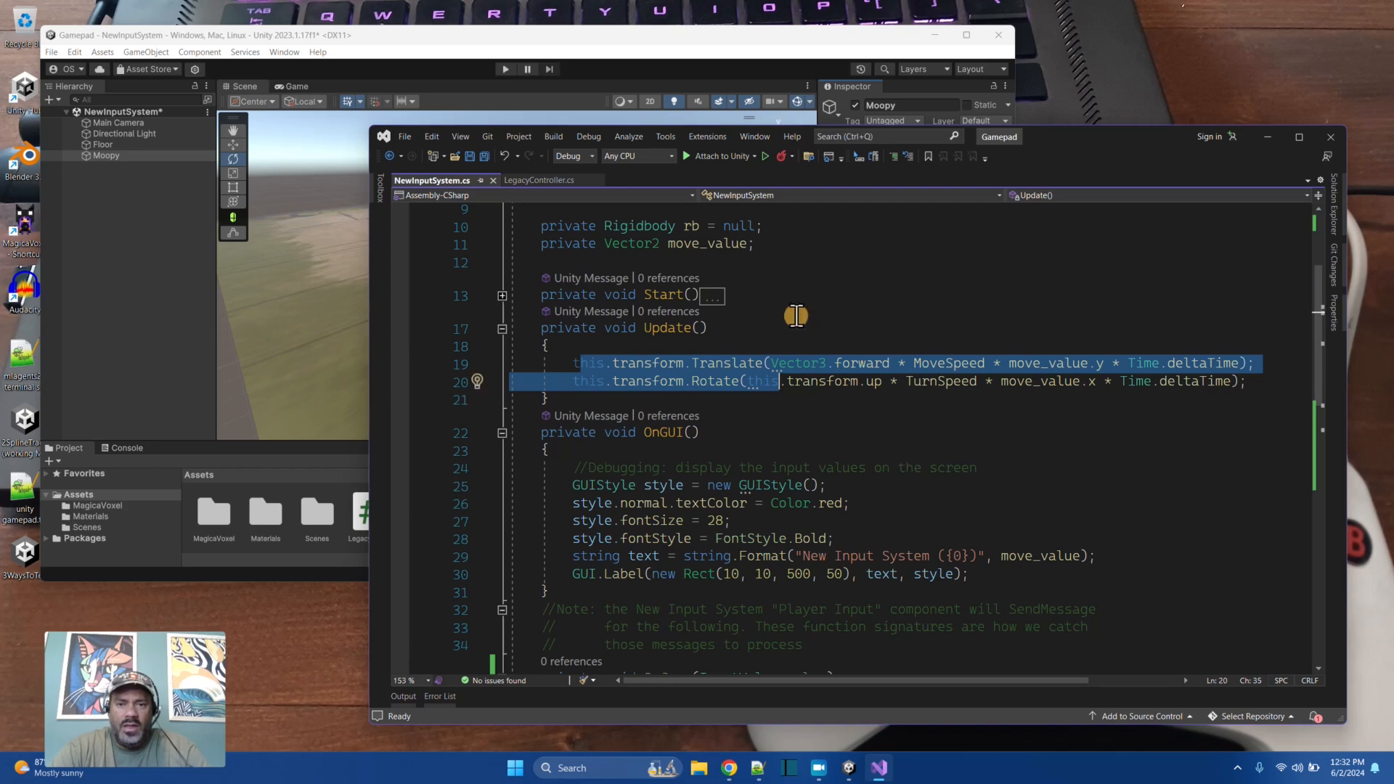
click(568, 36)
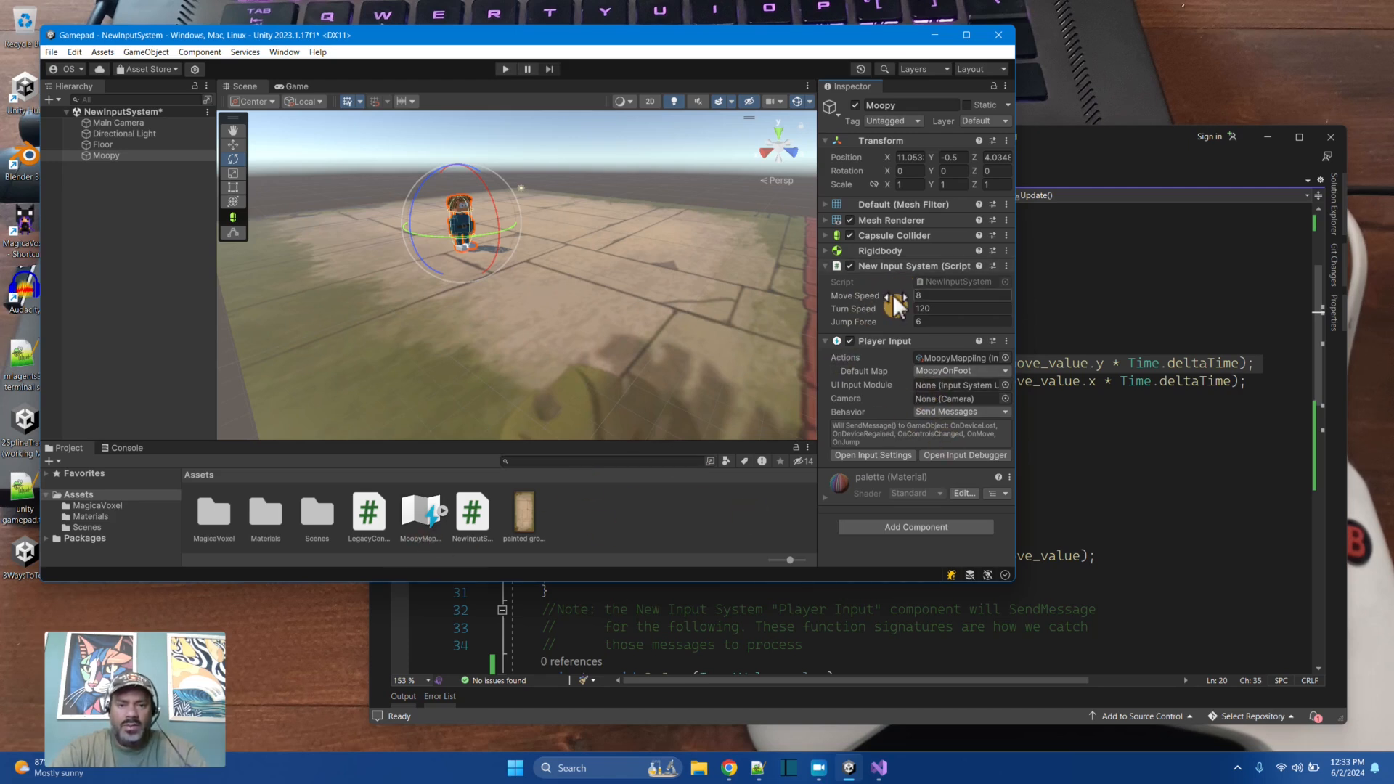
click(1105, 298)
scroll(925, 445, down, 4)
scroll(924, 445, up, 7)
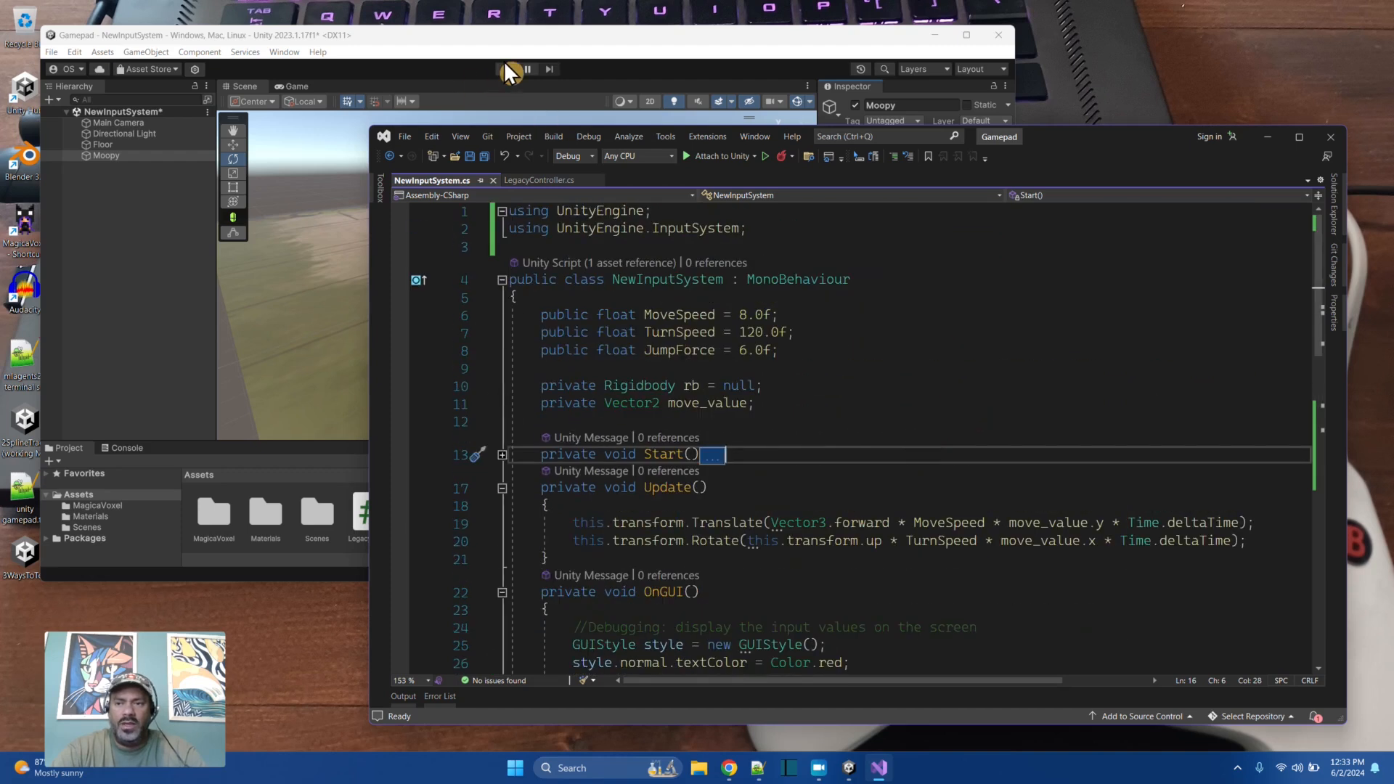
Step: Switch to Unity and save the NewInputSystem scene
click(451, 45)
click(51, 52)
click(72, 115)
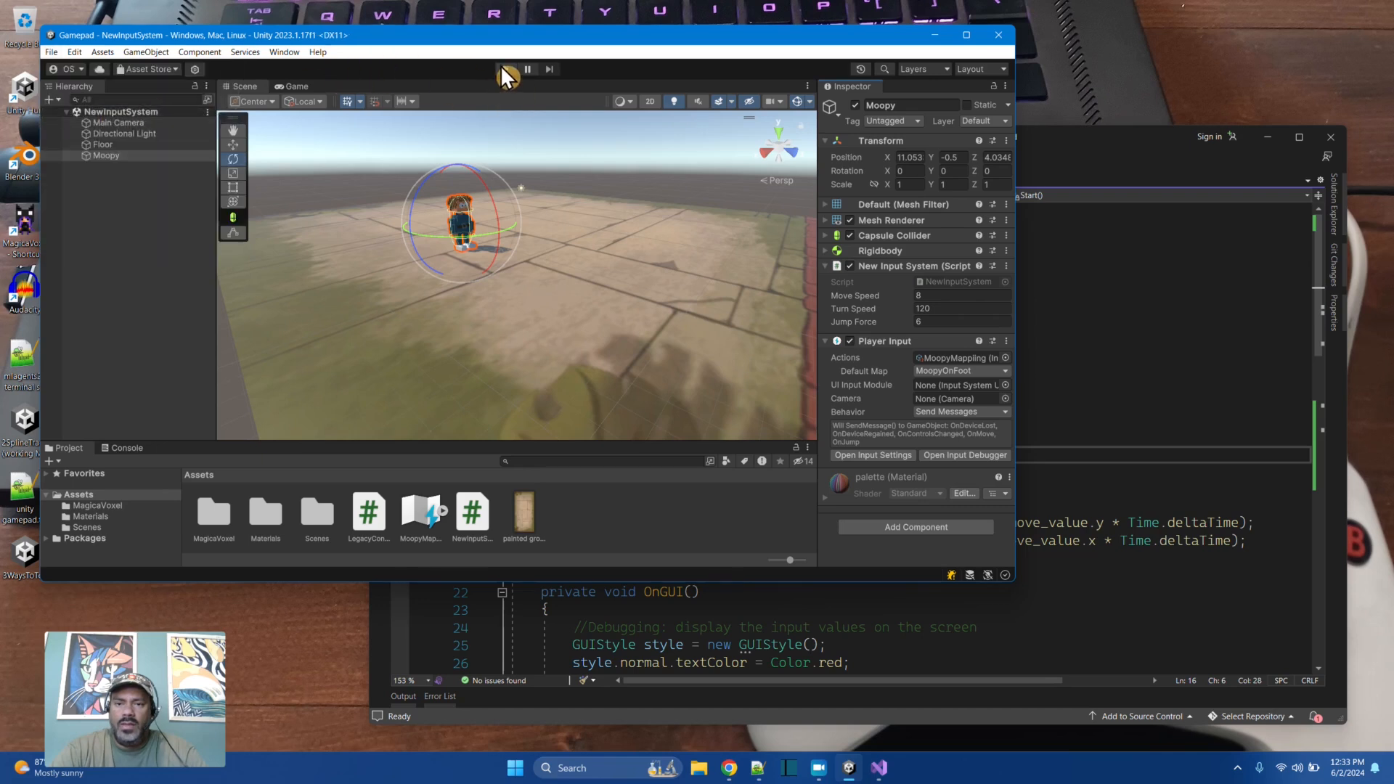
Step: Run the scene in play mode and test Moopy's movement and turning with the W, A, S and D controls
click(503, 69)
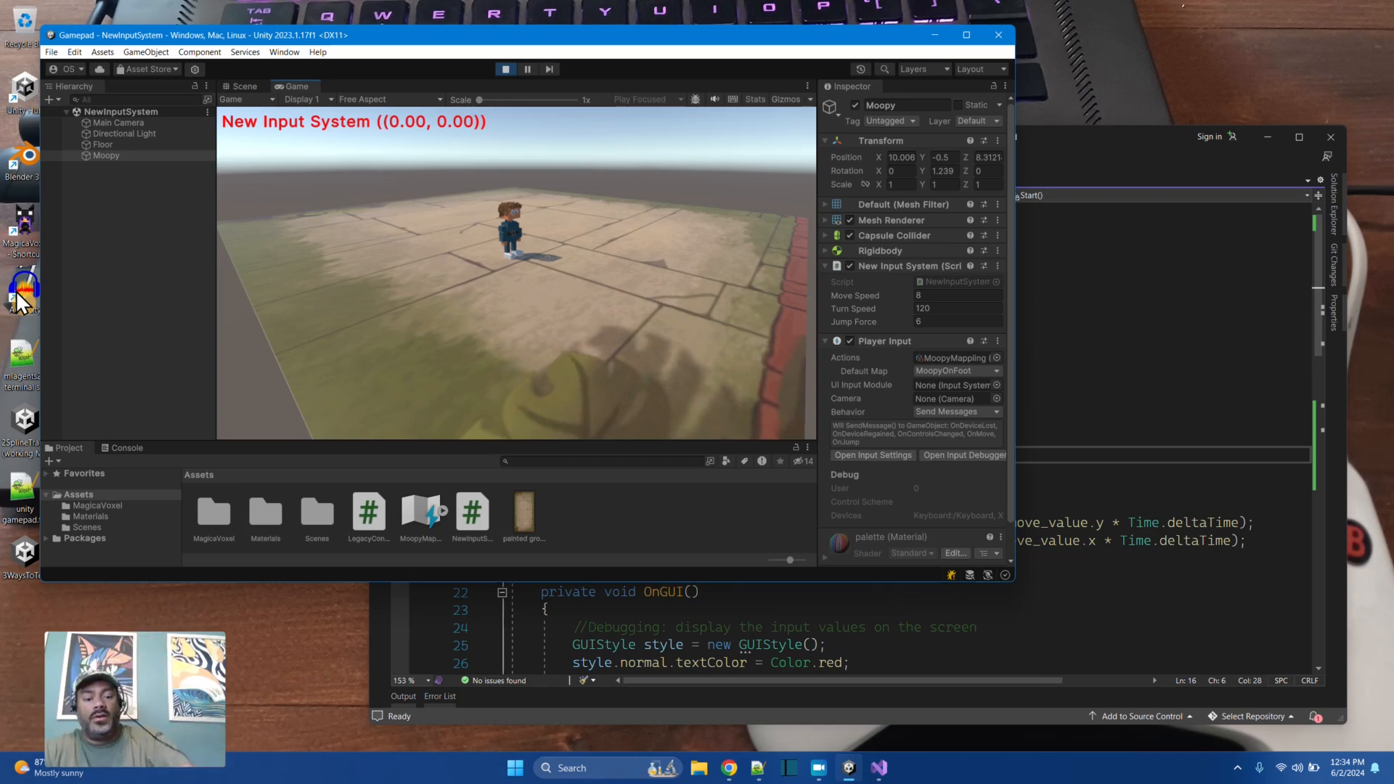
key(w)
key(s)
key(d)
key(w)
key(a)
key(s)
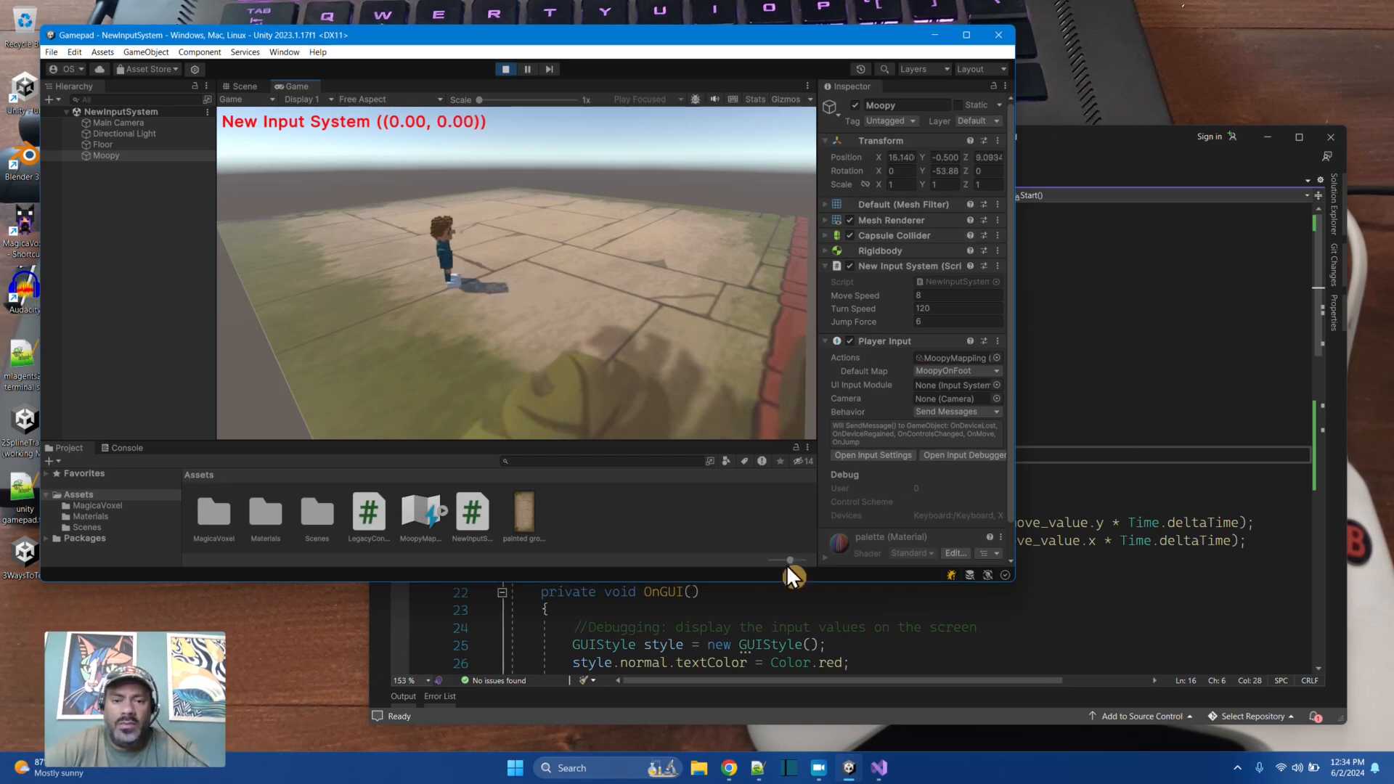
Step: Stop play mode and open the MoopyMapping input action asset in its editor
click(425, 514)
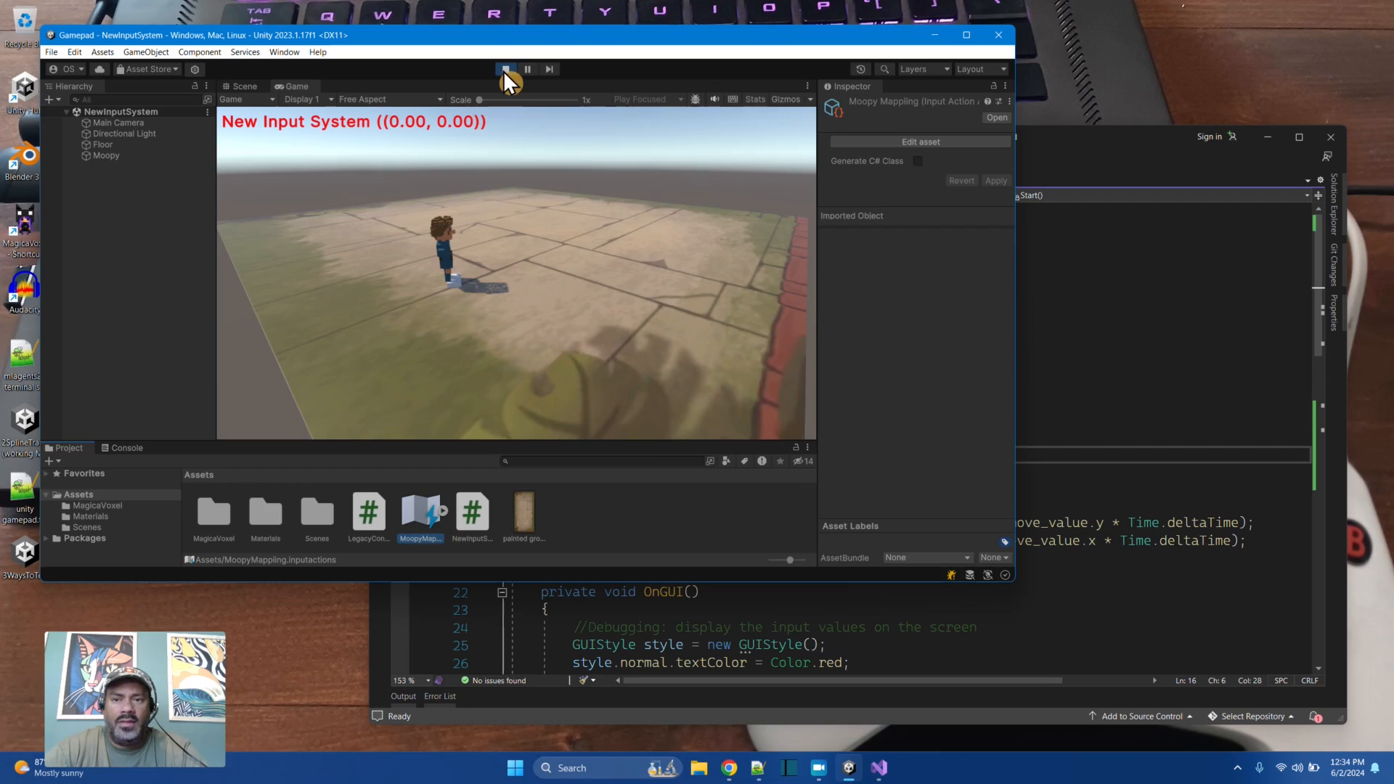
click(505, 68)
double_click(420, 515)
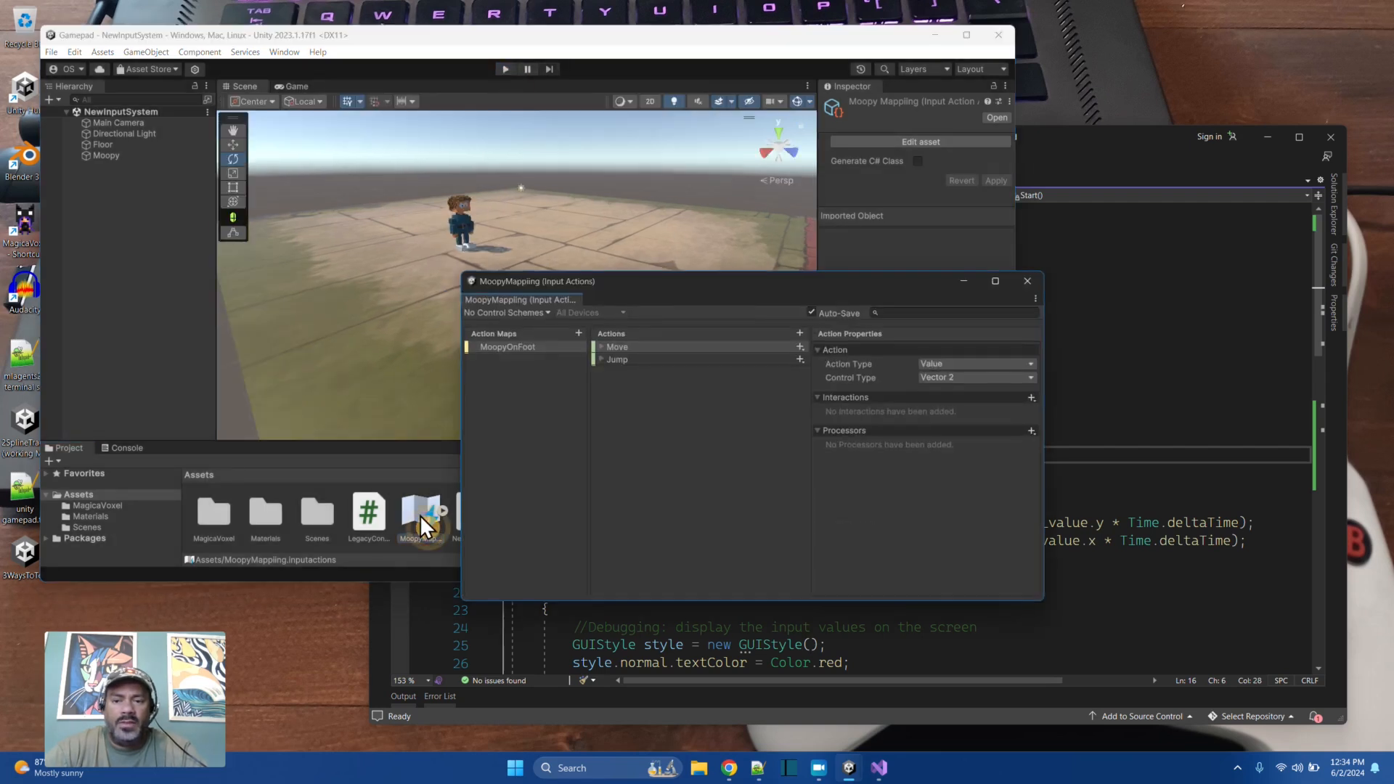